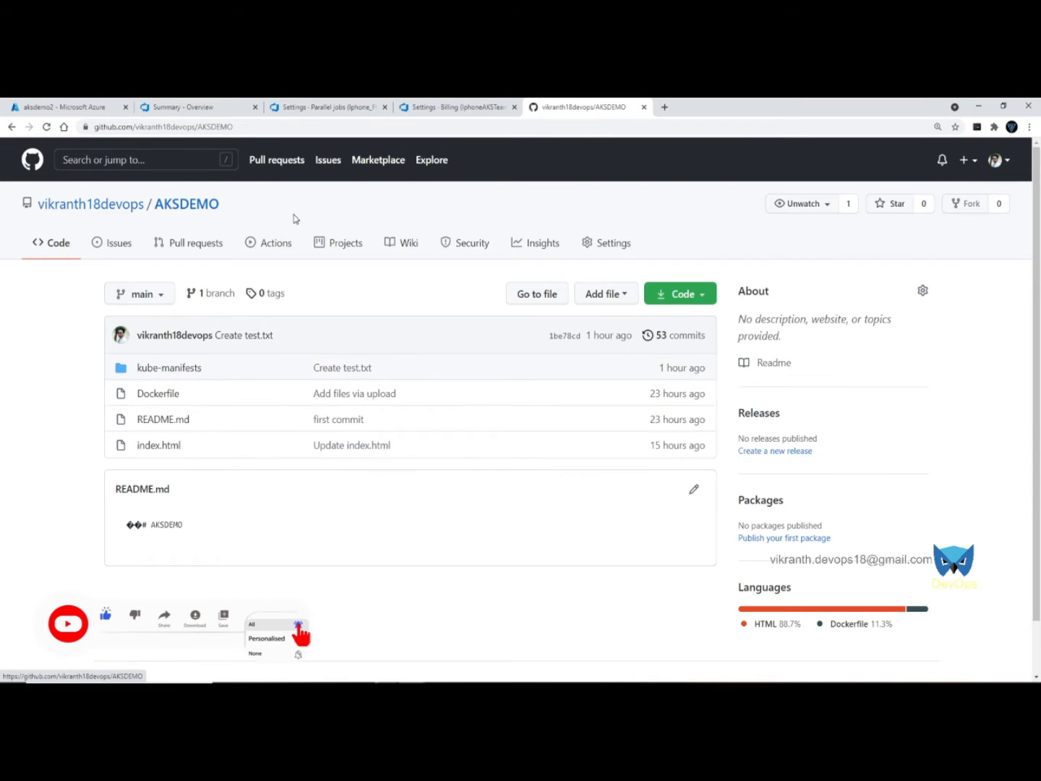
# - Switch from the GitHub AKSDEMO repository to the Iphone_Phase_1 project summary in Azure DevOps
pyautogui.click(201, 109)
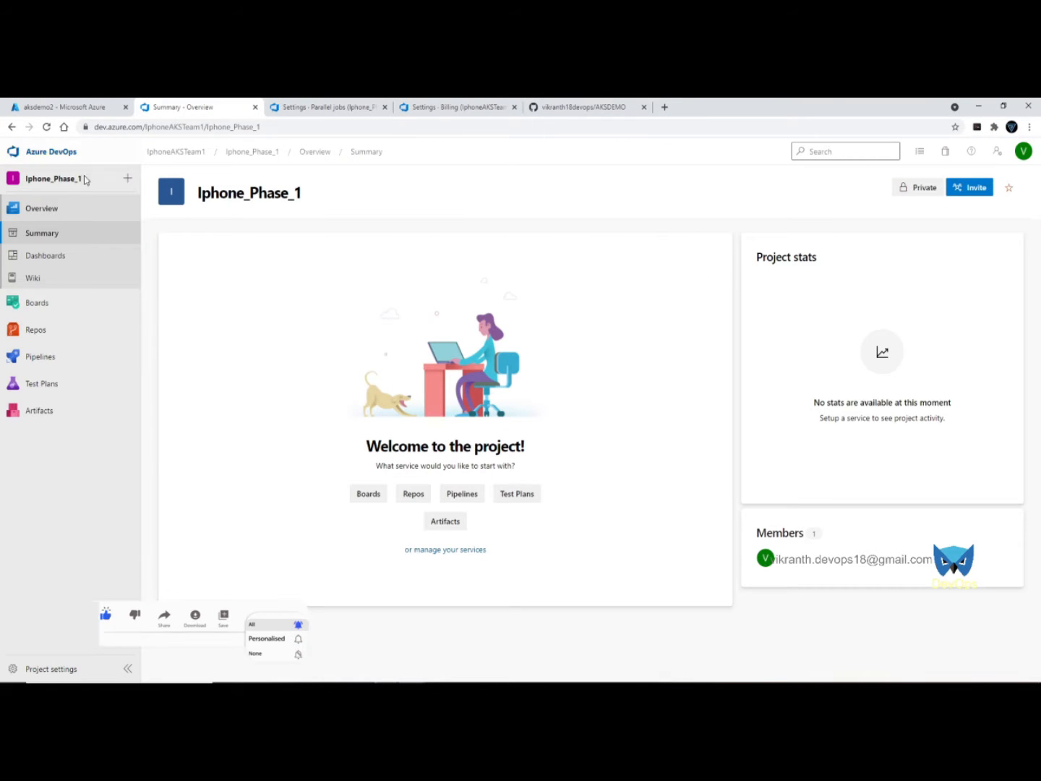
# - Create a new pipeline folder named App01
pyautogui.click(37, 358)
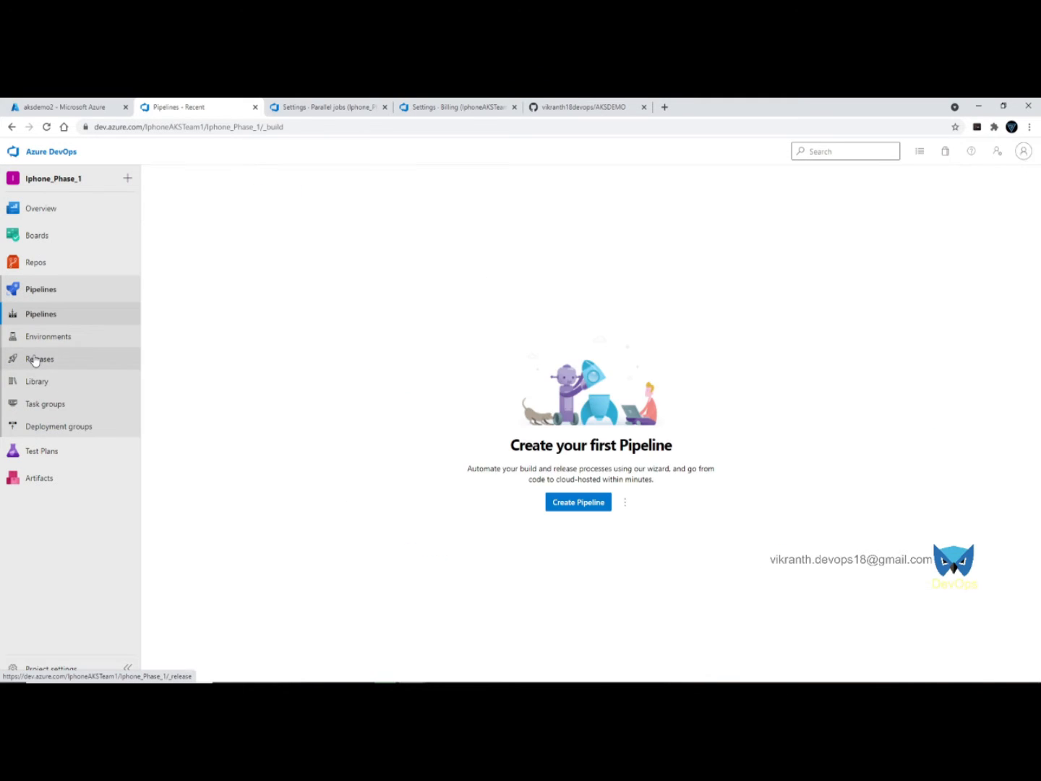
pyautogui.click(626, 509)
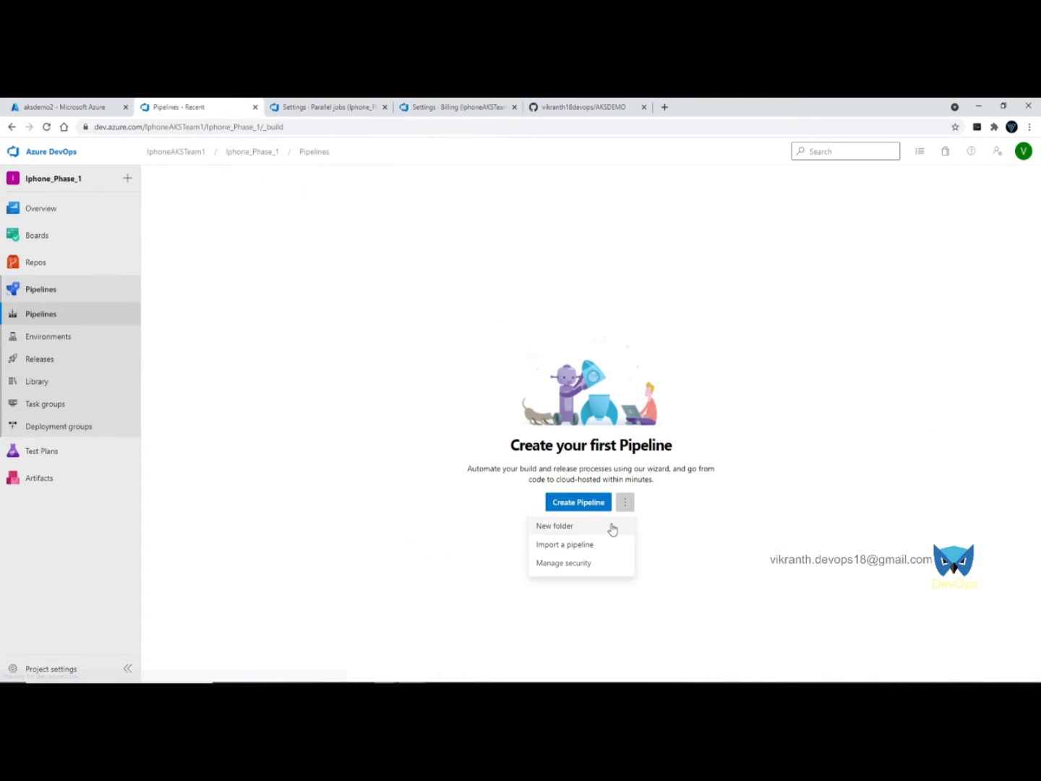
pyautogui.click(612, 526)
pyautogui.write('A')
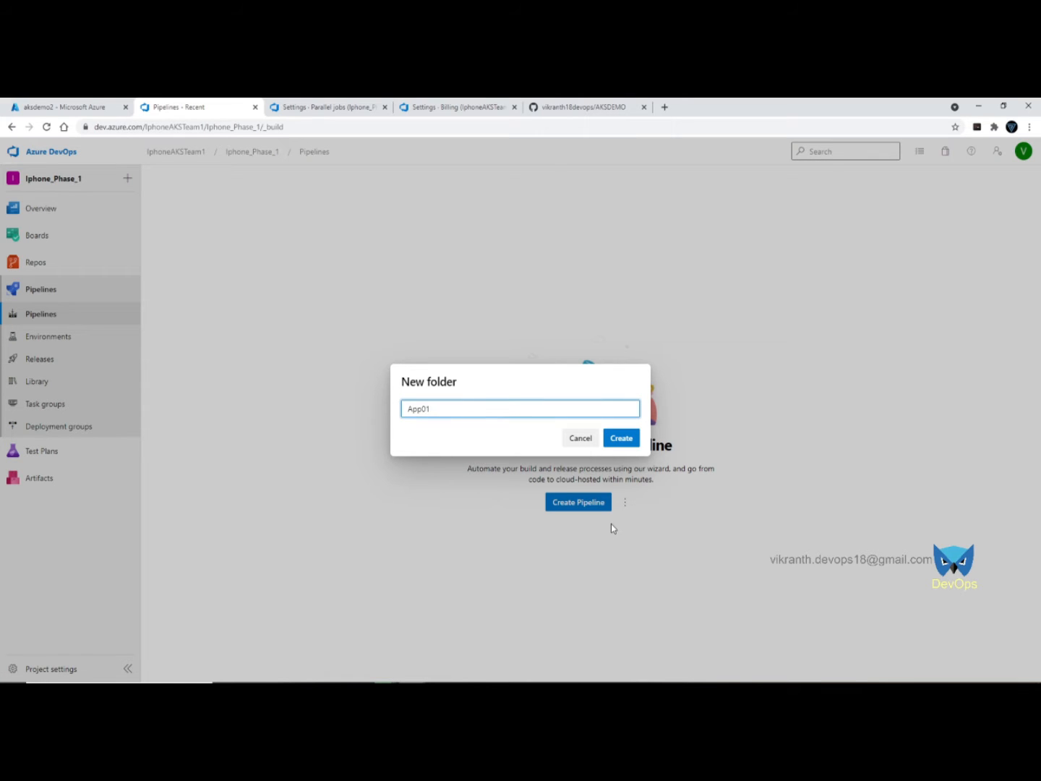
pyautogui.write('pp01')
pyautogui.click(629, 437)
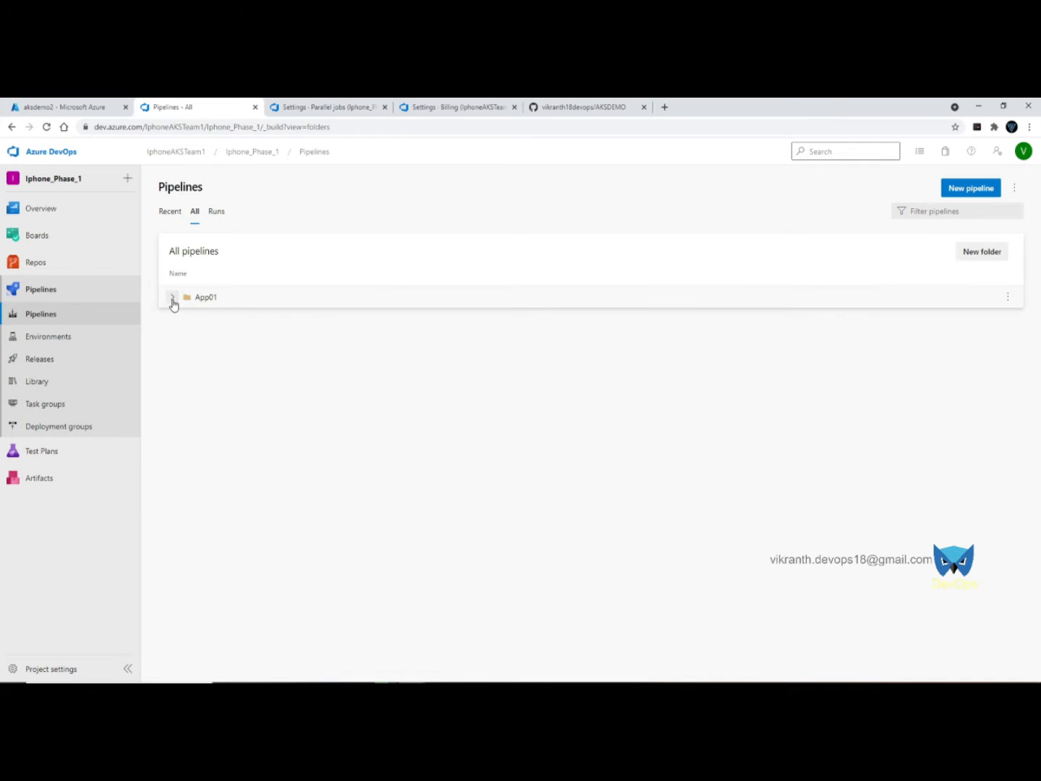
# - Start a new pipeline inside App01 using the GitHub repository AKSDEMO
pyautogui.click(172, 298)
pyautogui.click(316, 322)
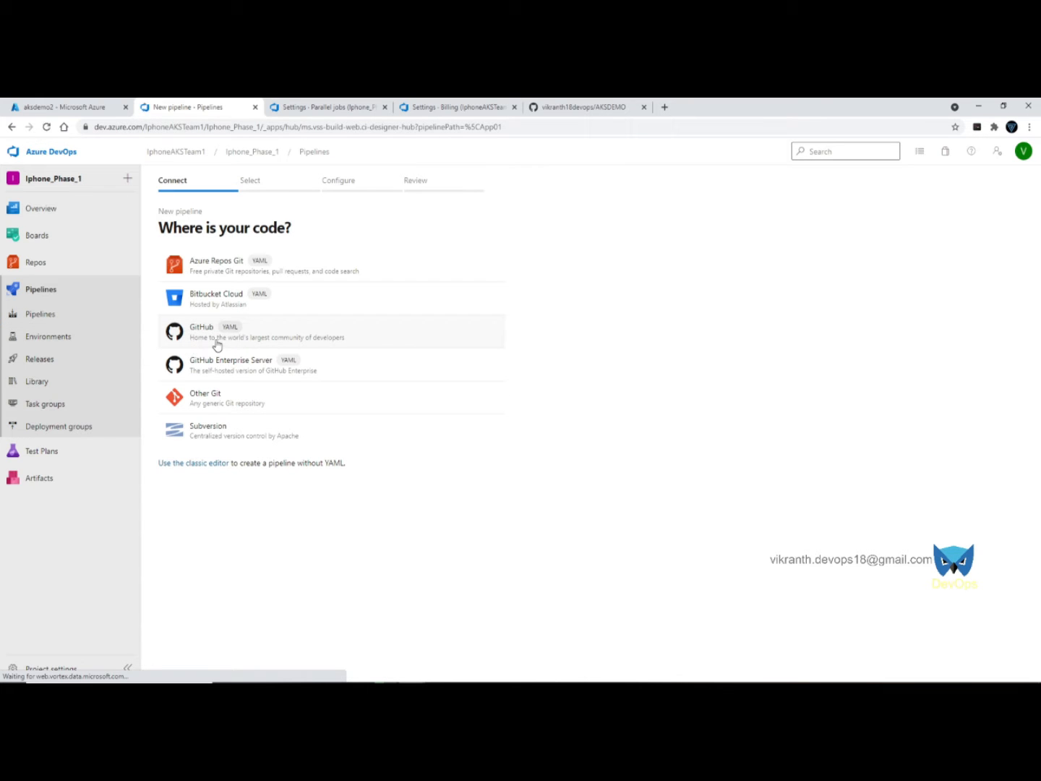
pyautogui.click(294, 335)
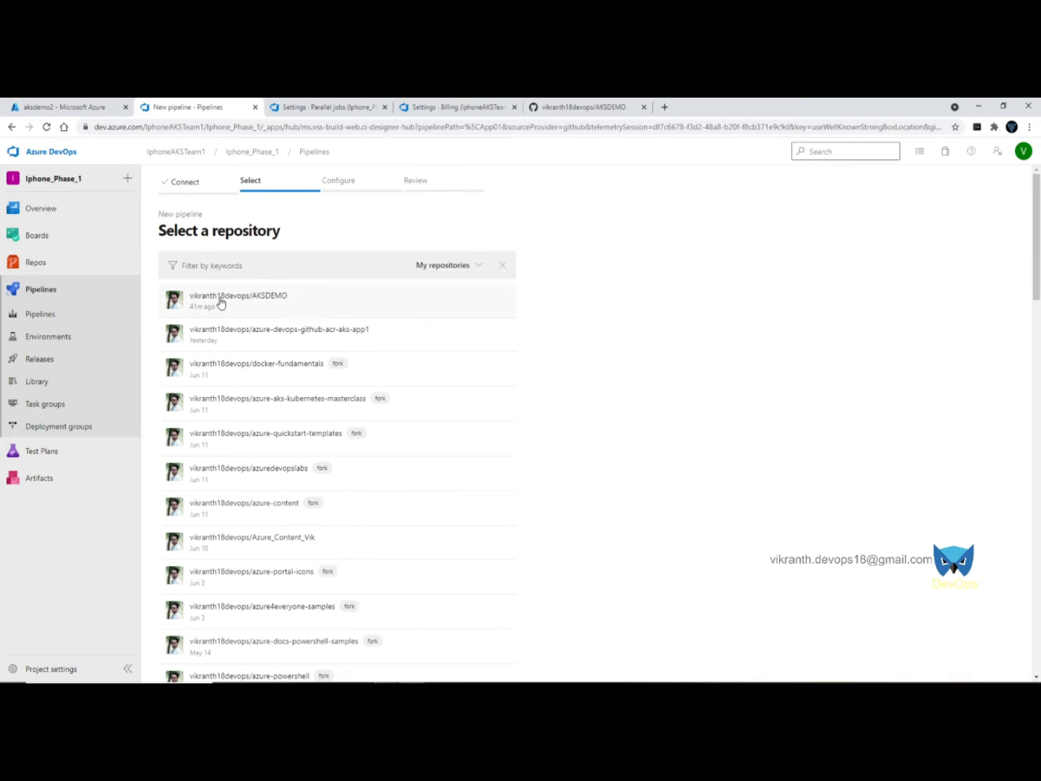
pyautogui.click(337, 300)
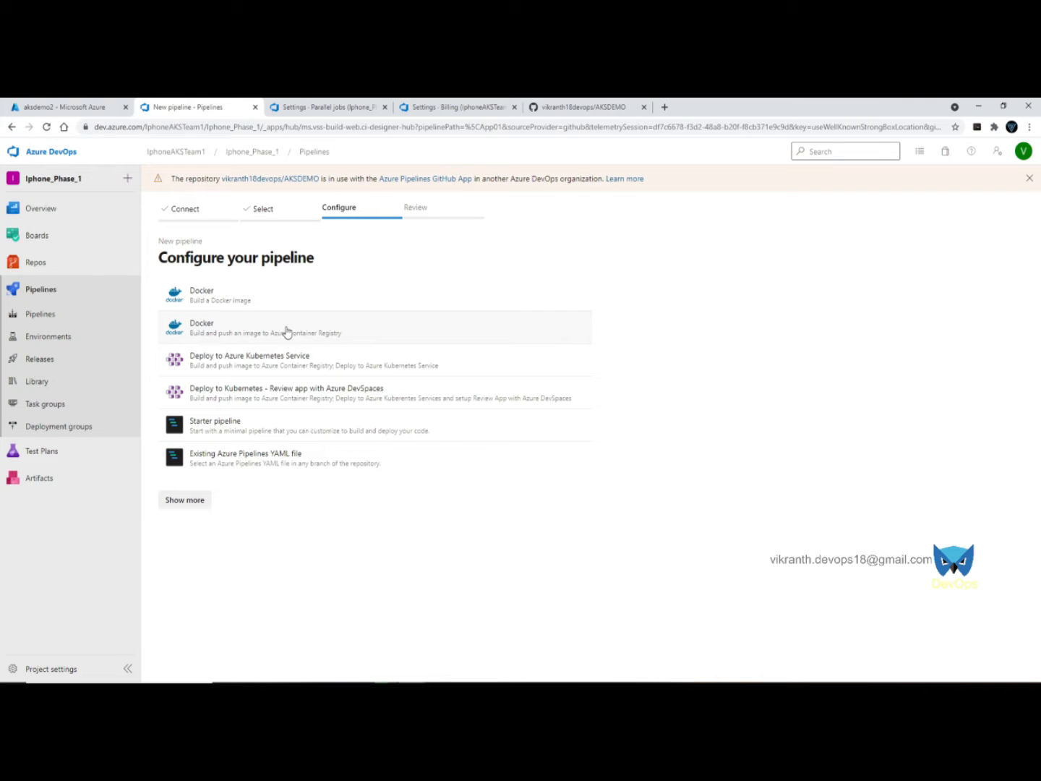
# - Choose the Docker build-and-push-to-ACR template with the Pay-As-You-Go subscription
pyautogui.click(339, 325)
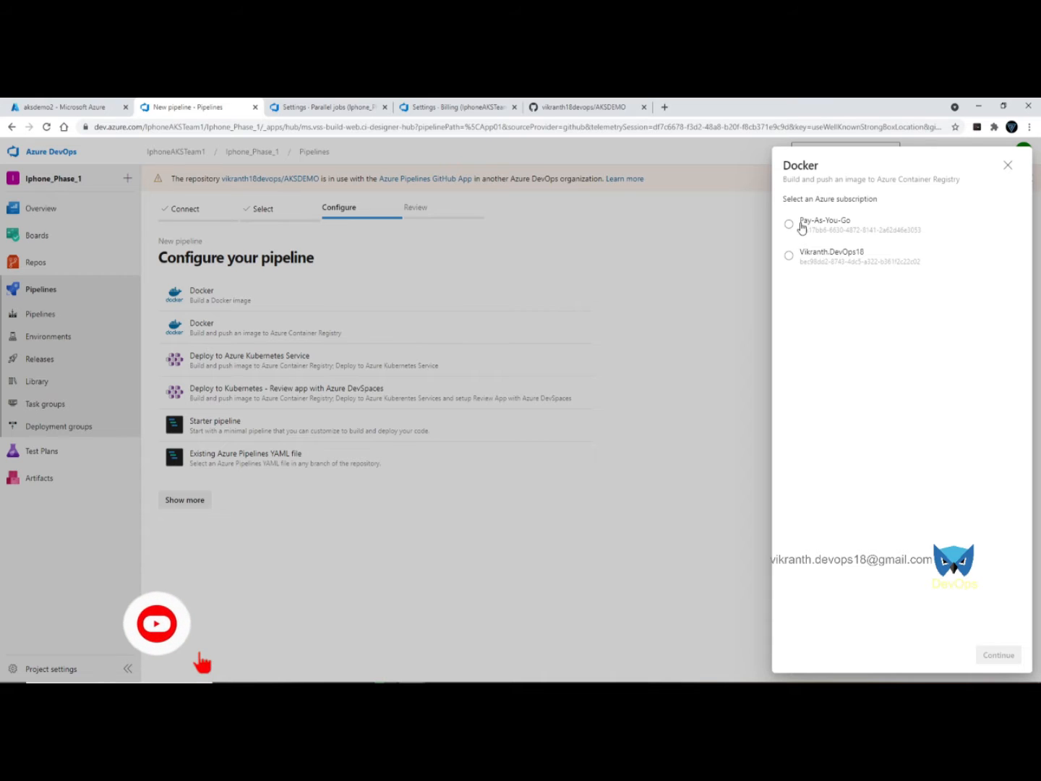
pyautogui.click(801, 227)
pyautogui.click(996, 654)
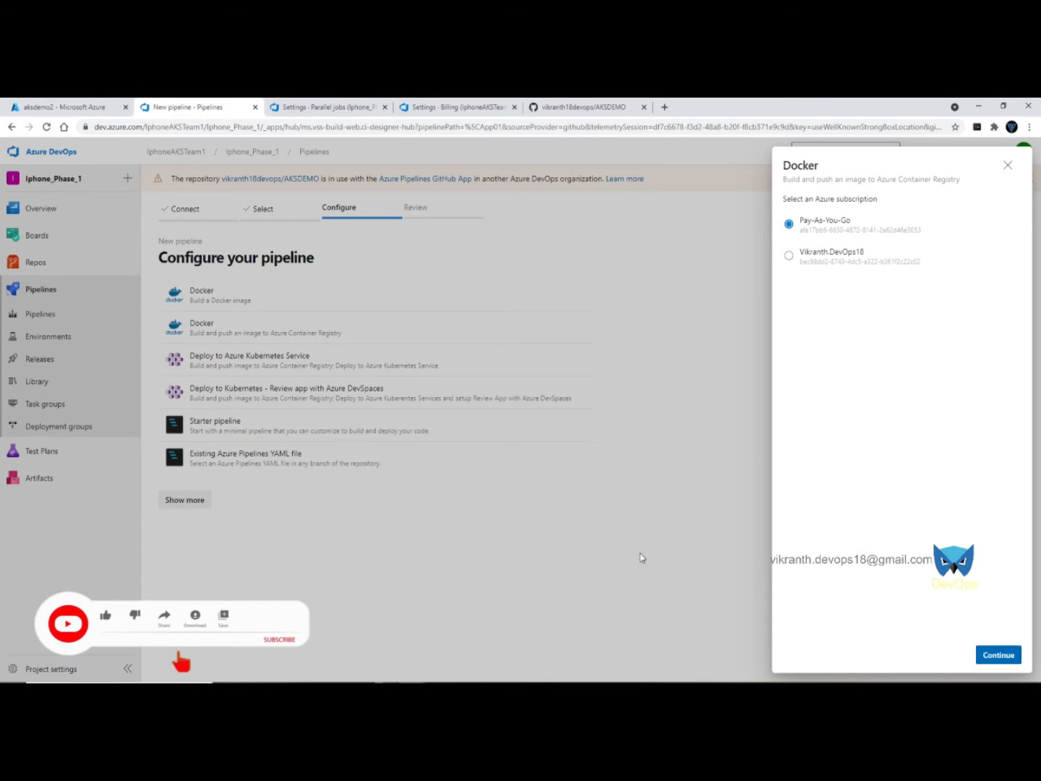
# - Sign in with the Microsoft account's e-mail and password to authorise the template
pyautogui.moveTo(190, 108); pyautogui.dragTo(651, 160)
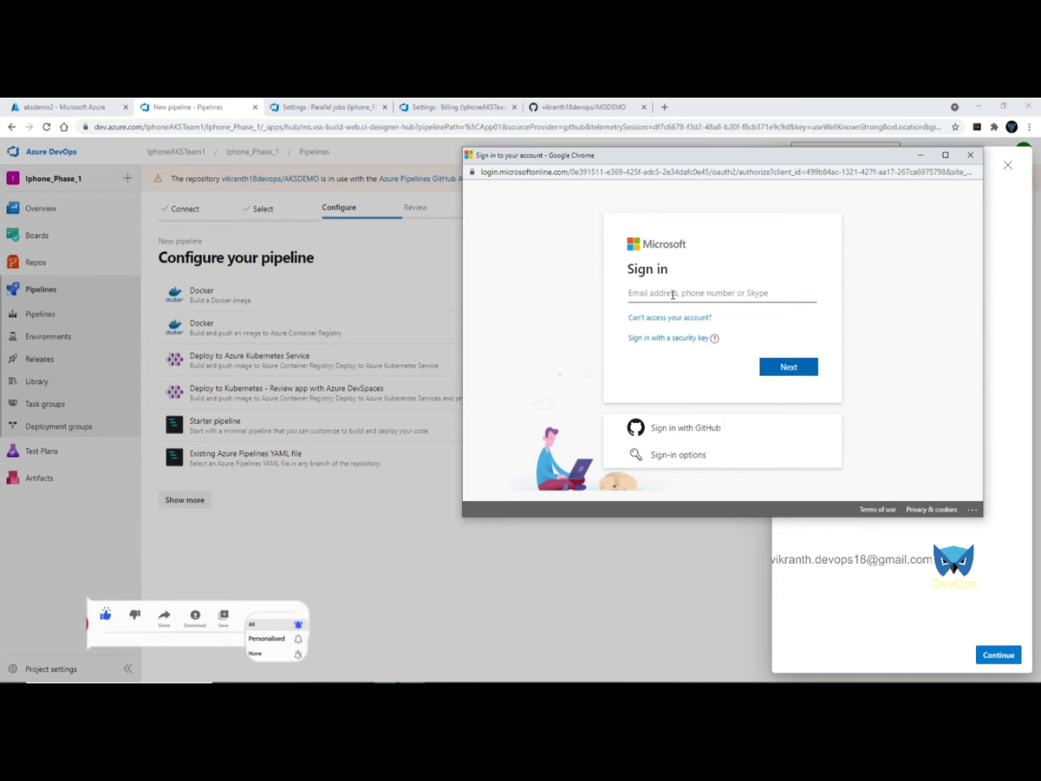
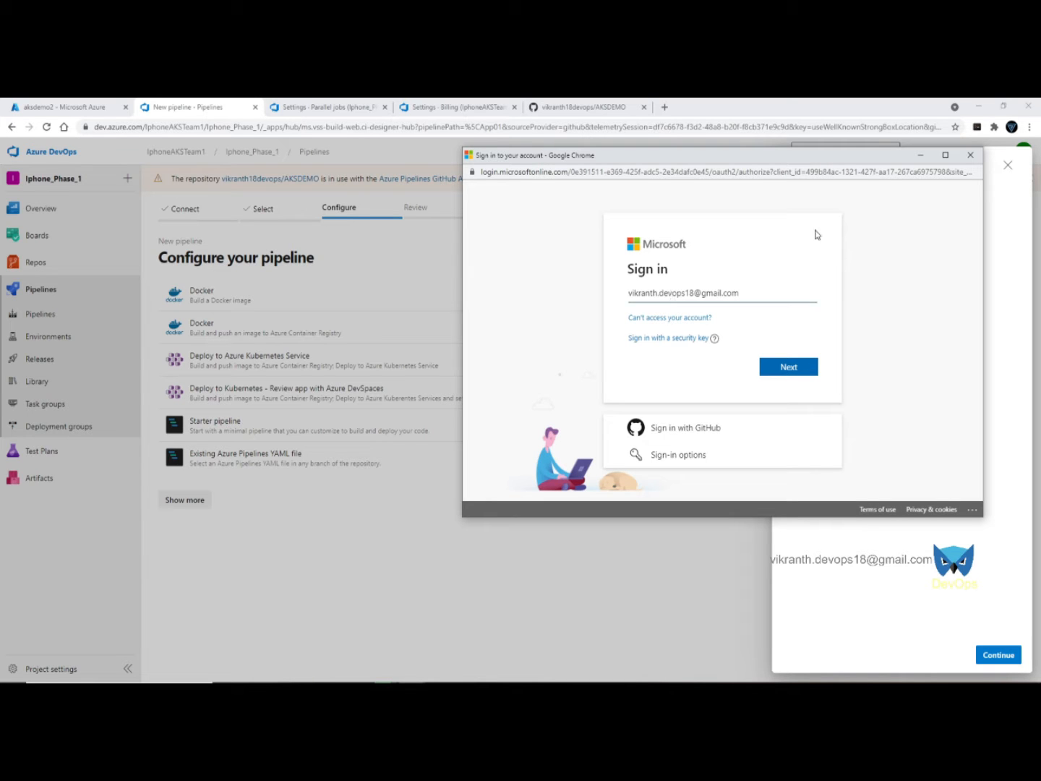
pyautogui.click(784, 366)
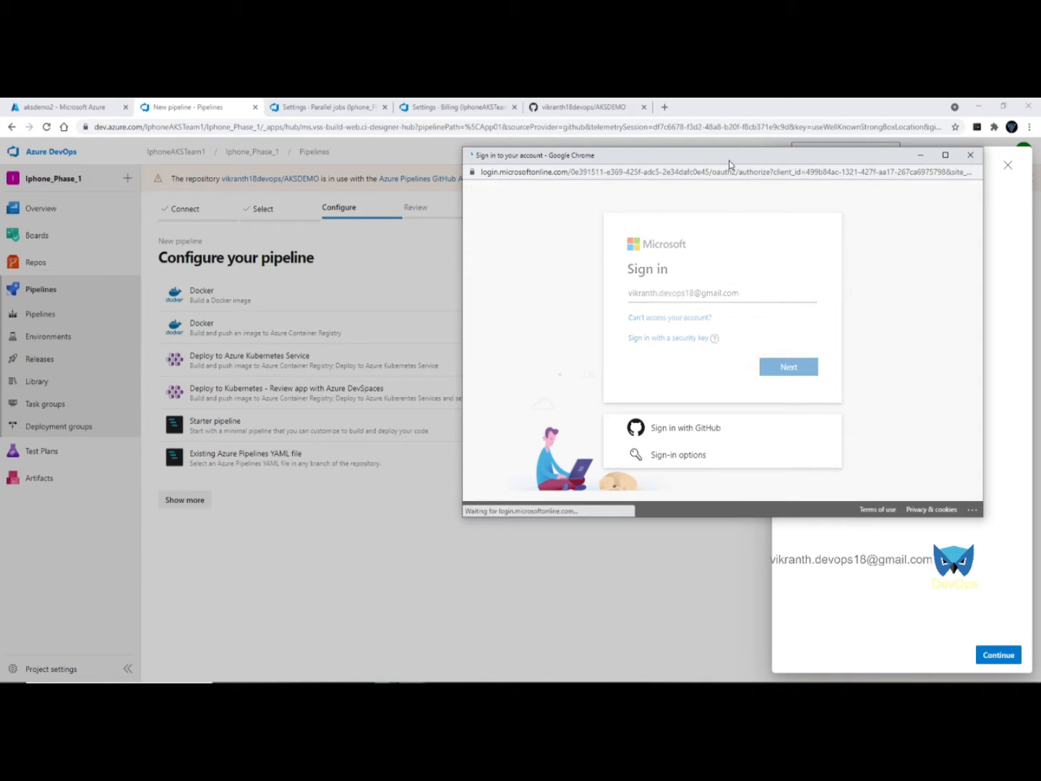
pyautogui.moveTo(729, 165); pyautogui.dragTo(452, 154)
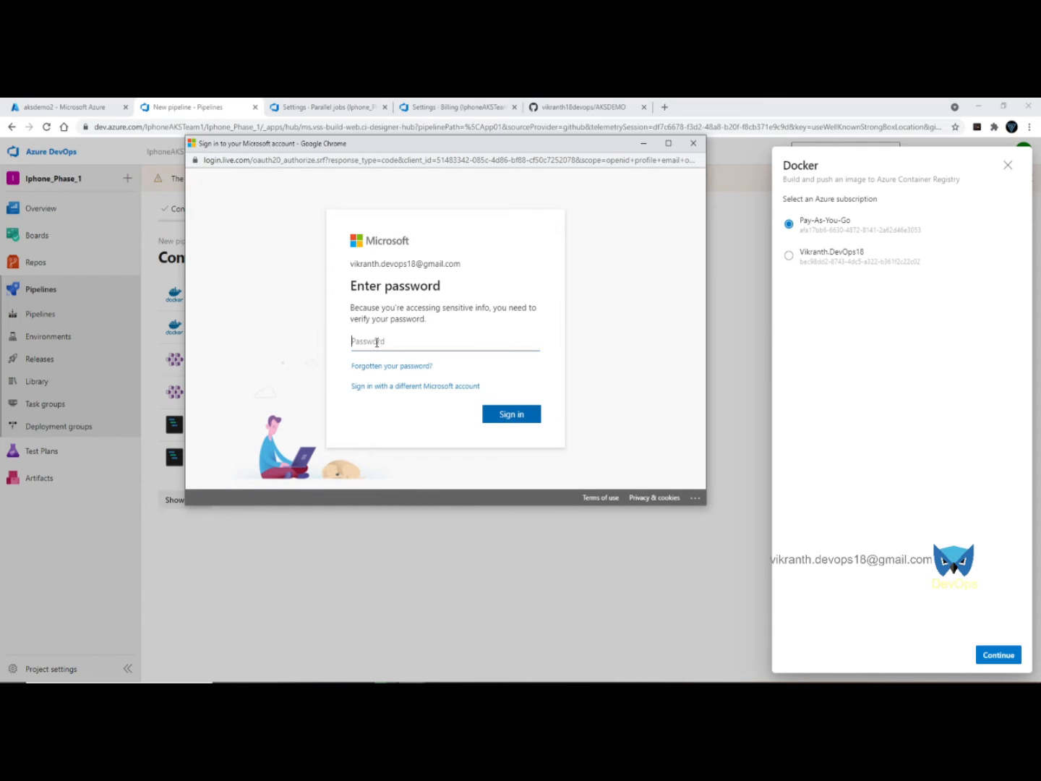
pyautogui.write('*')
pyautogui.press('Return')
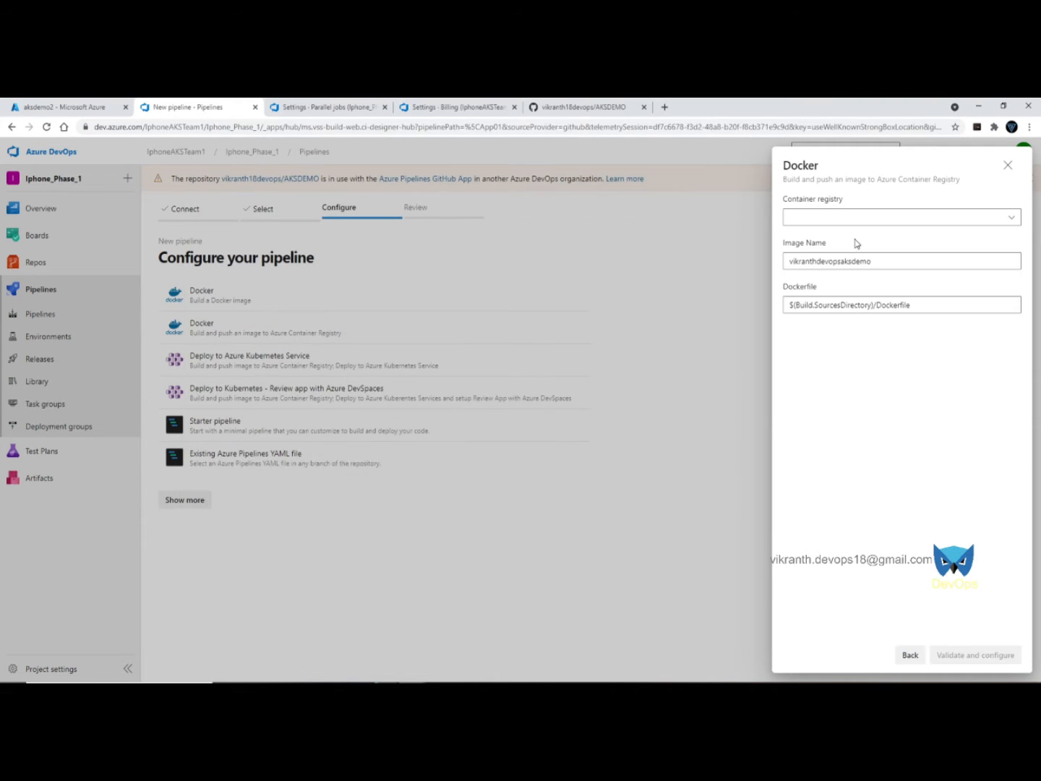
# - Select container registry acrdevops18 and change the image name to app1-nginx
pyautogui.click(876, 218)
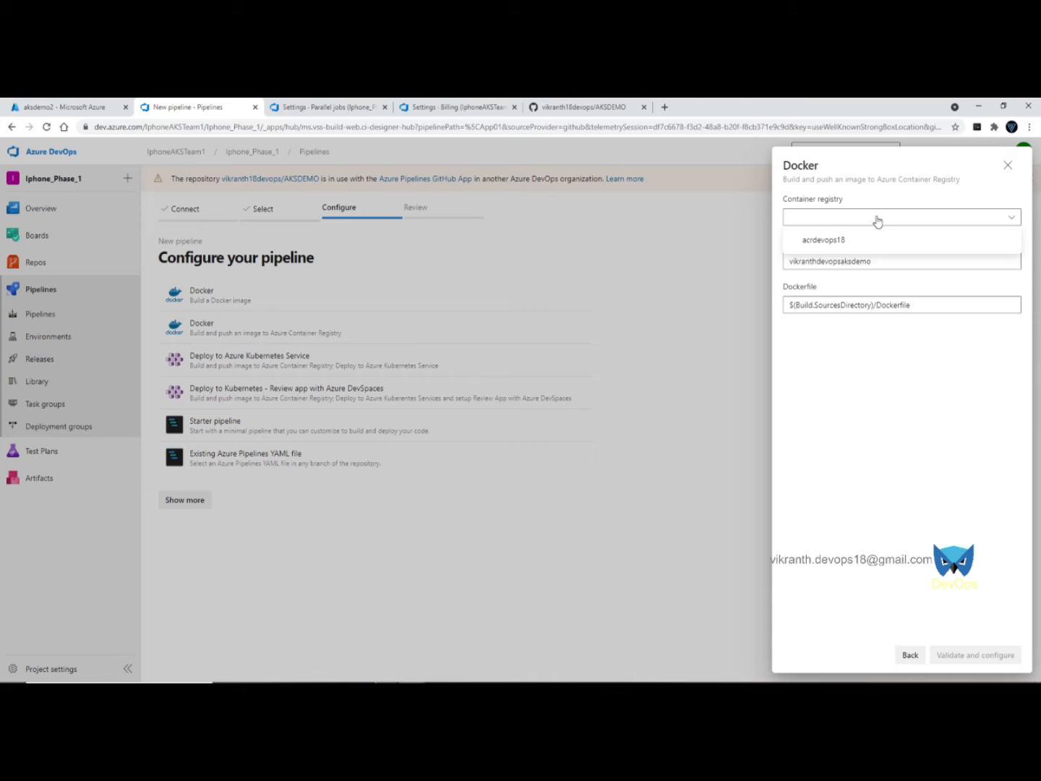
pyautogui.click(836, 240)
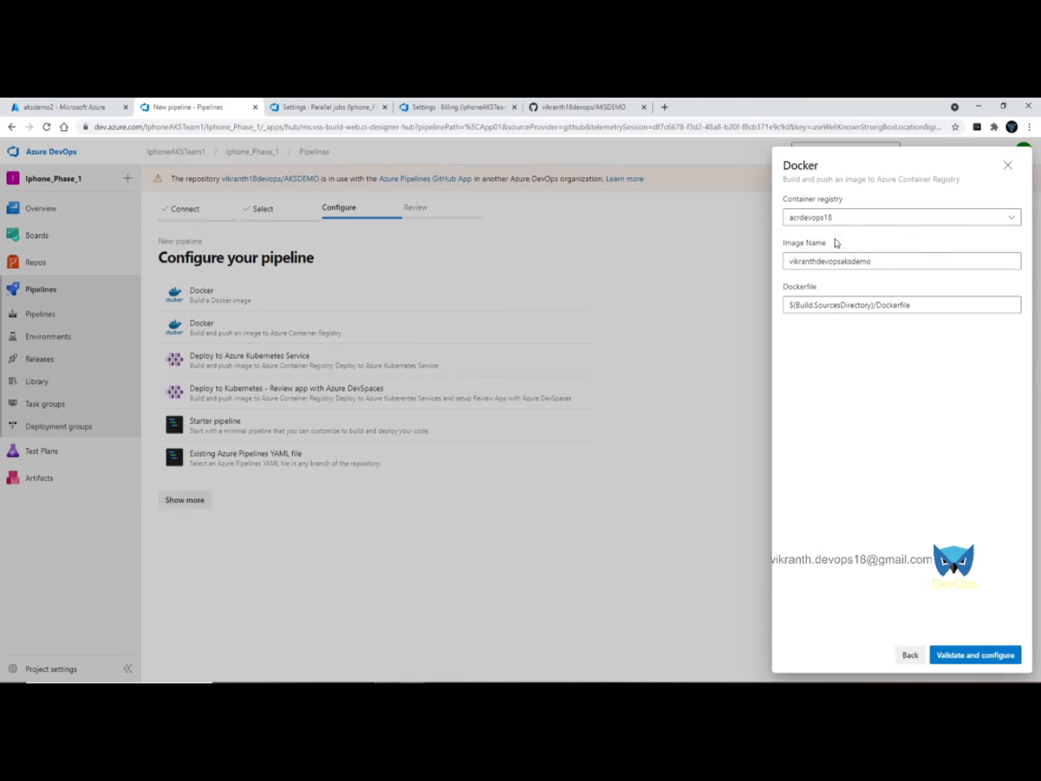
pyautogui.doubleClick(903, 263)
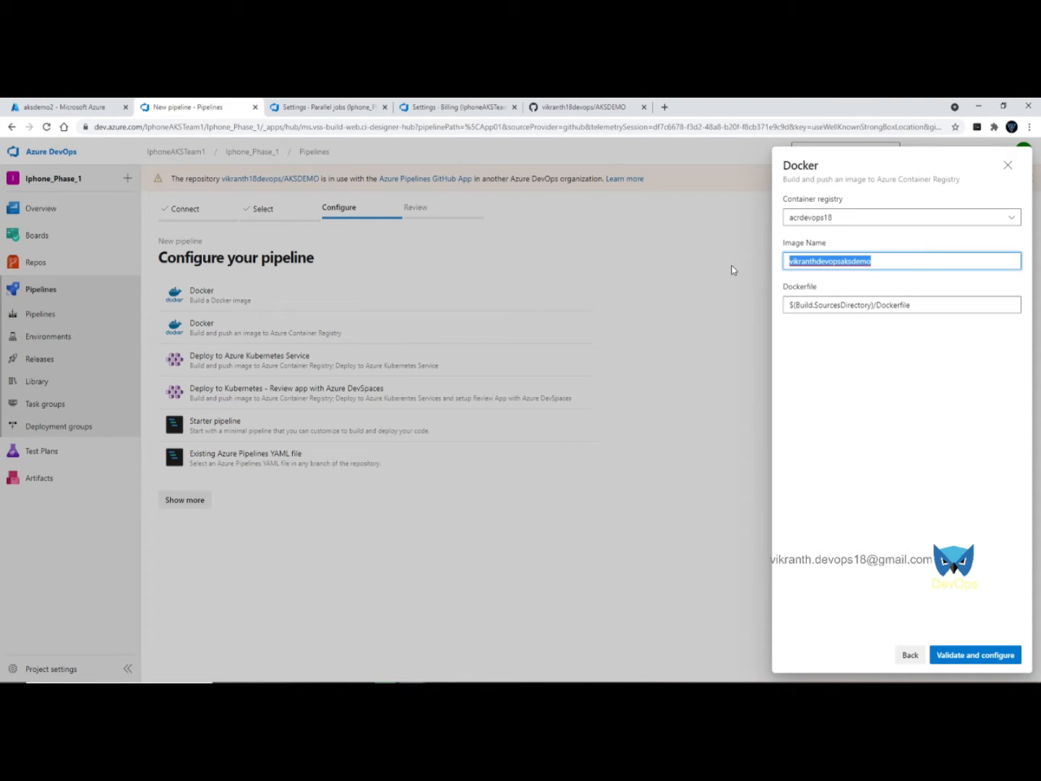
pyautogui.write('app1-nginx')
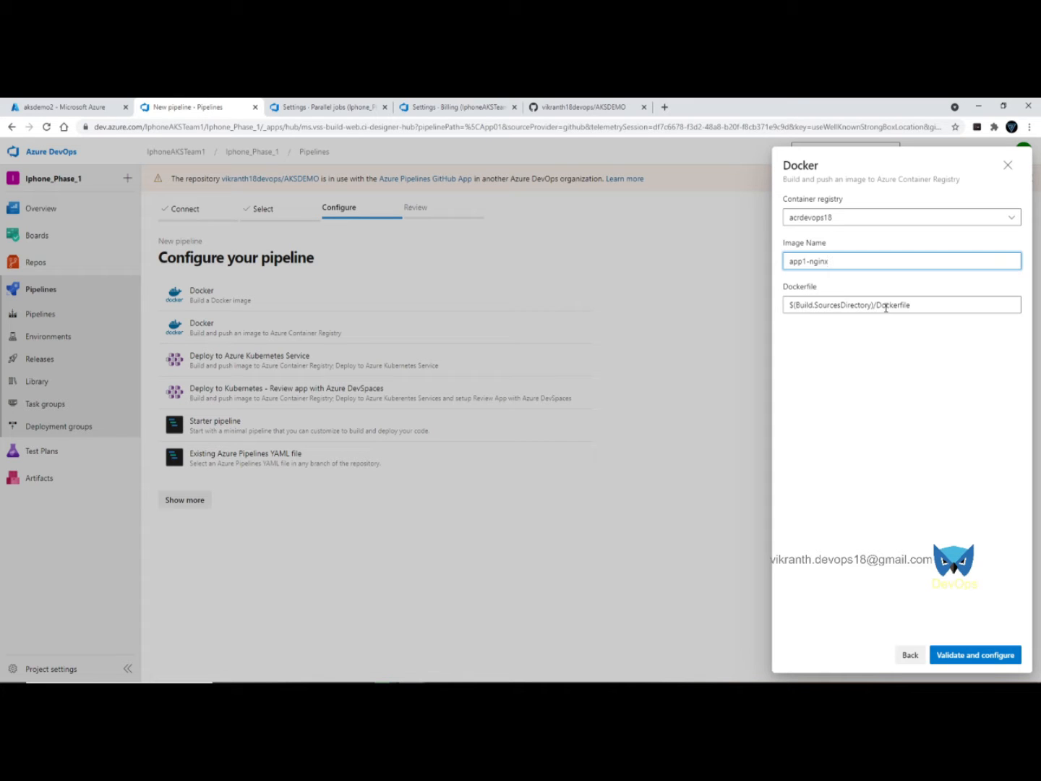
# - Check the repository files on GitHub, then validate and generate the pipeline YAML
pyautogui.click(593, 106)
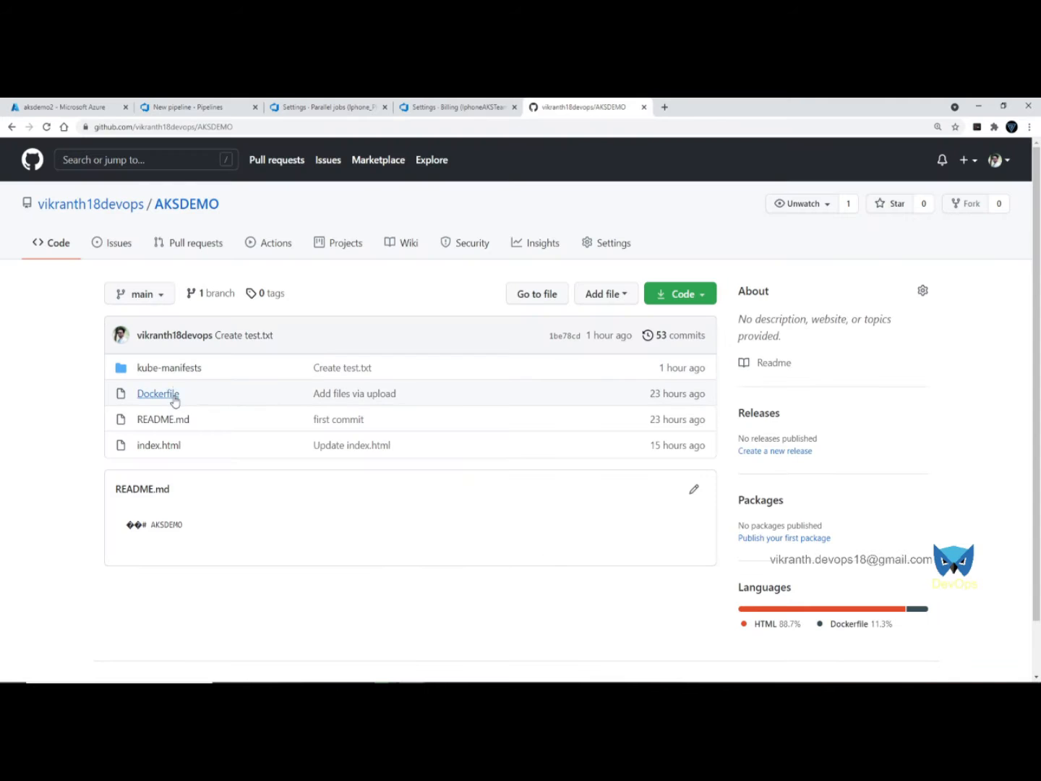
pyautogui.click(176, 106)
pyautogui.click(972, 656)
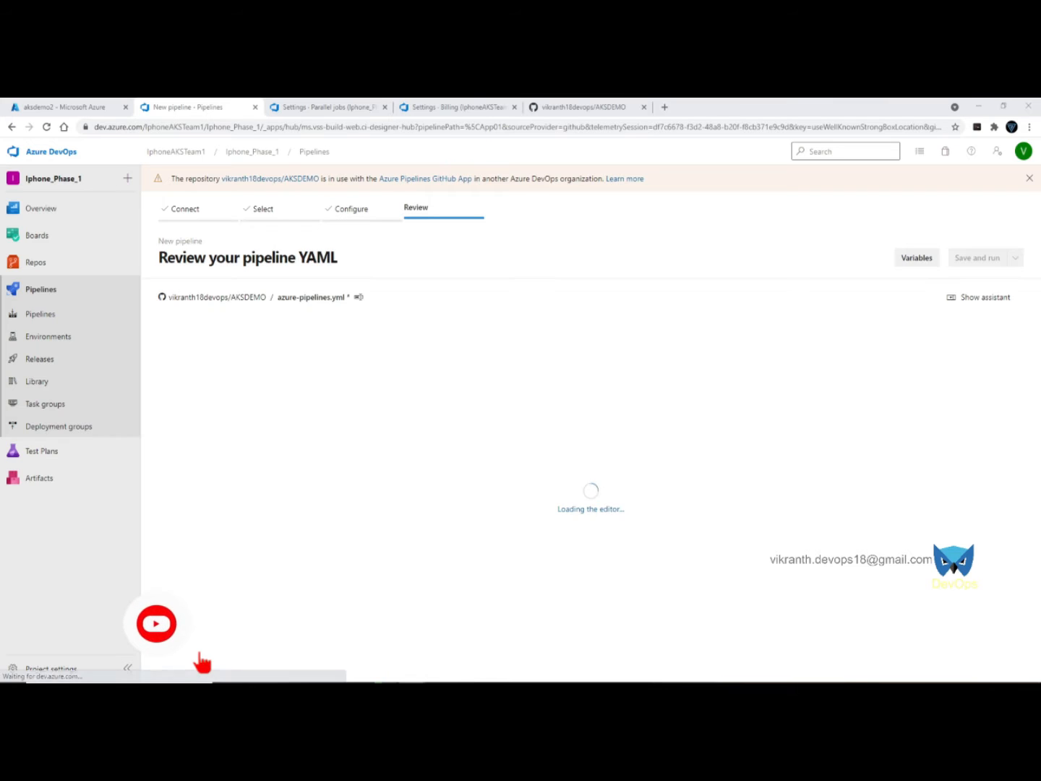
# - Rename the YAML file to 01-docker-build-and-push-to-acr-pipeline.yml and save and run it
pyautogui.click(354, 296)
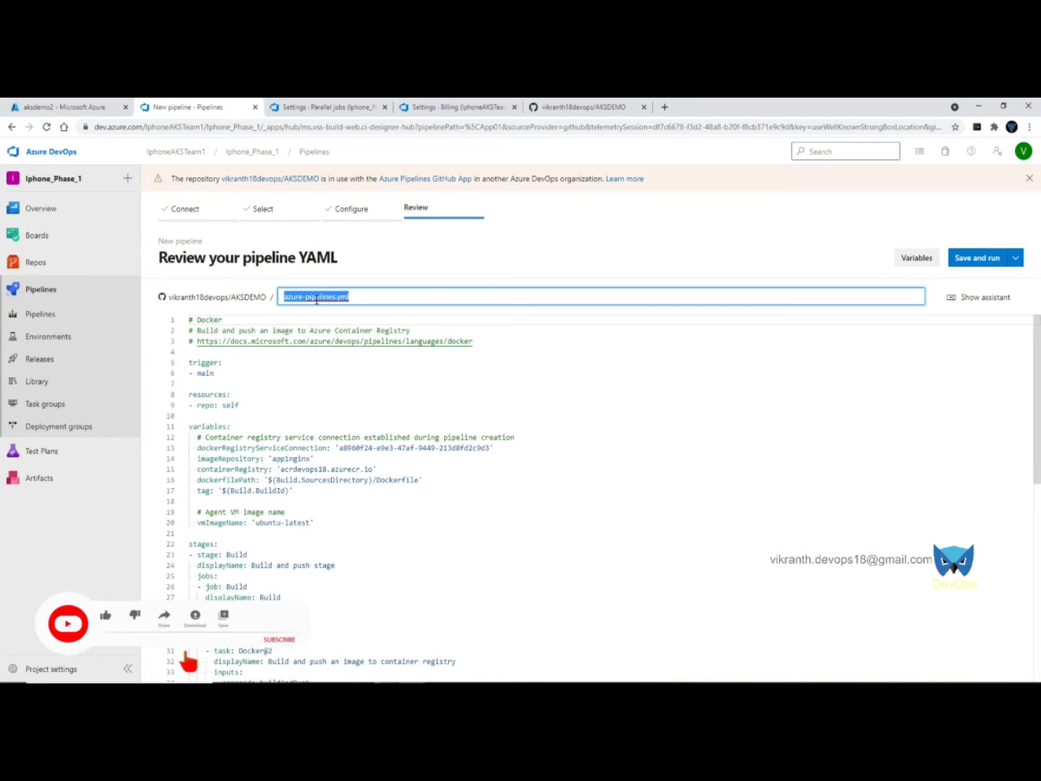
pyautogui.write('01-docker-build-and-push-to-acr-pipeline.yml')
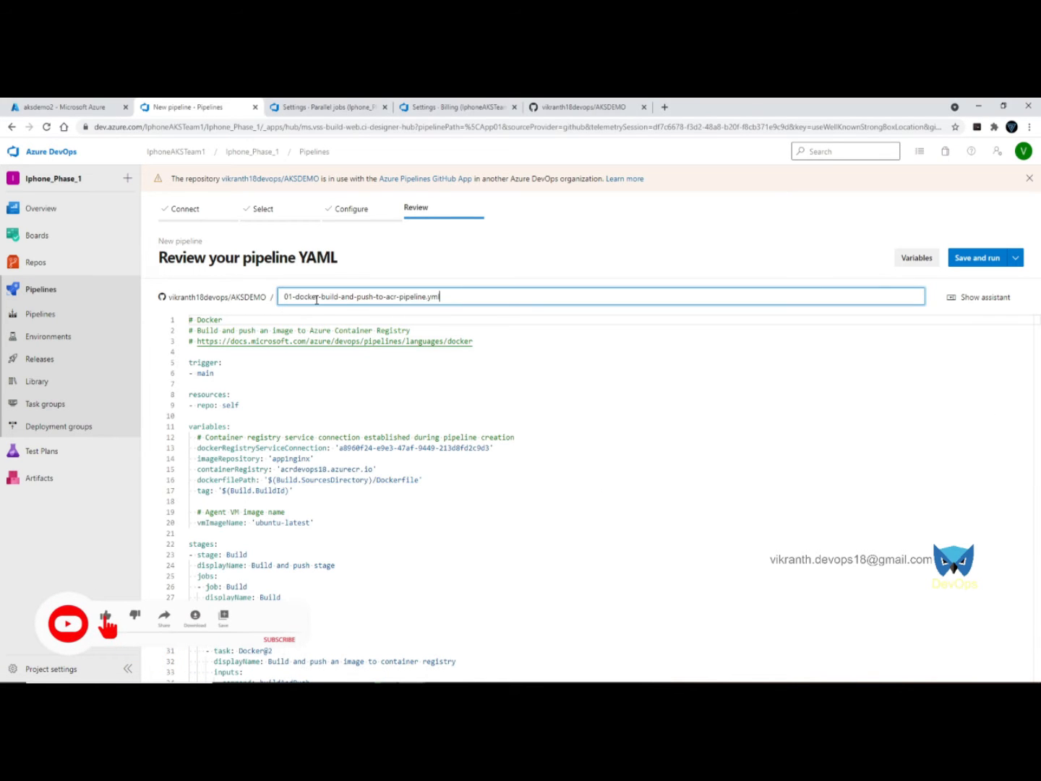
pyautogui.click(977, 258)
pyautogui.click(990, 655)
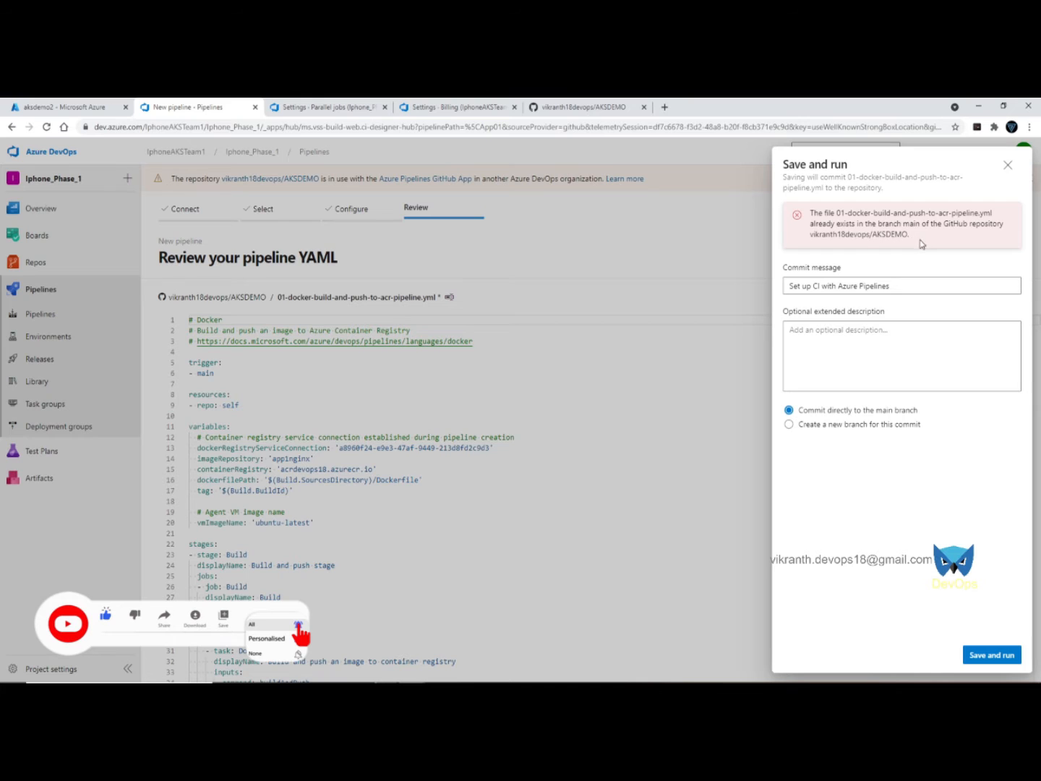
# - Delete the conflicting 01-docker-build-and-push-to-acr-pipeline.yml from AKSDEMO on GitHub and commit
pyautogui.click(600, 106)
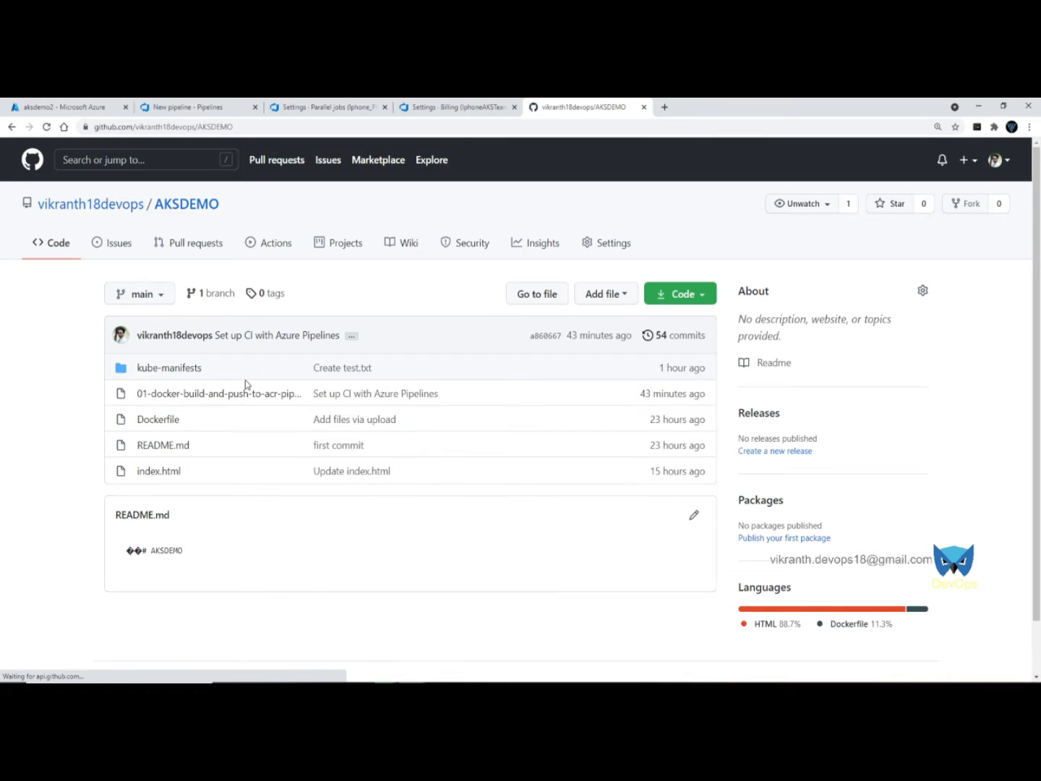
pyautogui.click(224, 397)
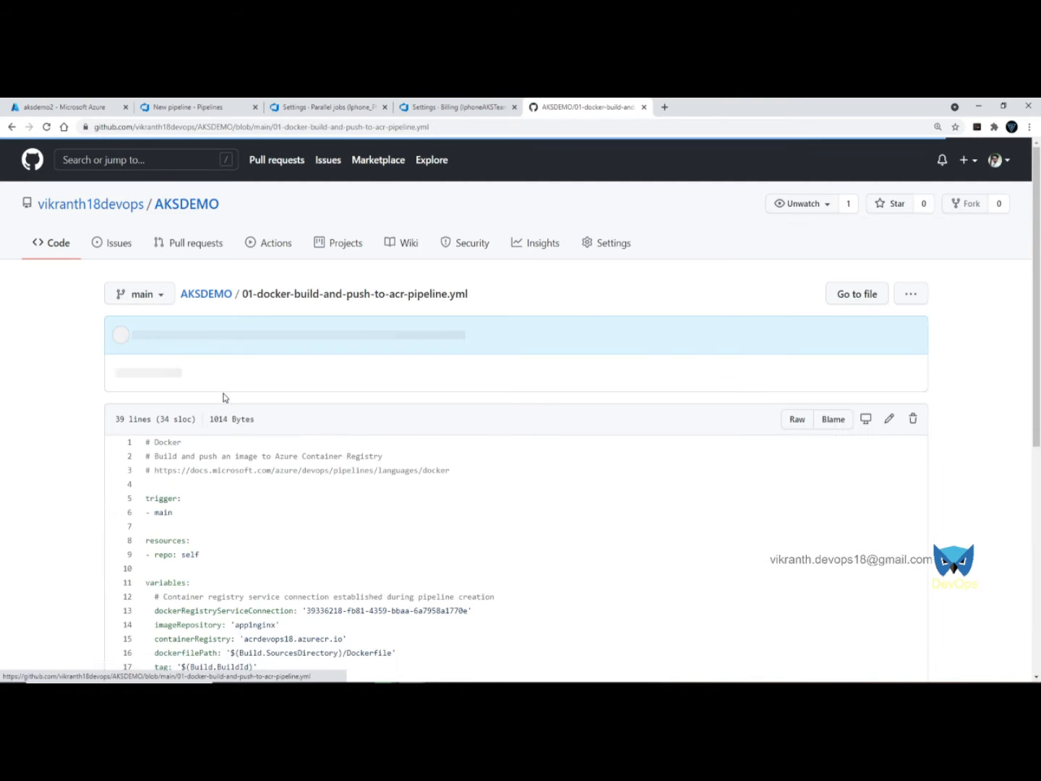
pyautogui.click(912, 418)
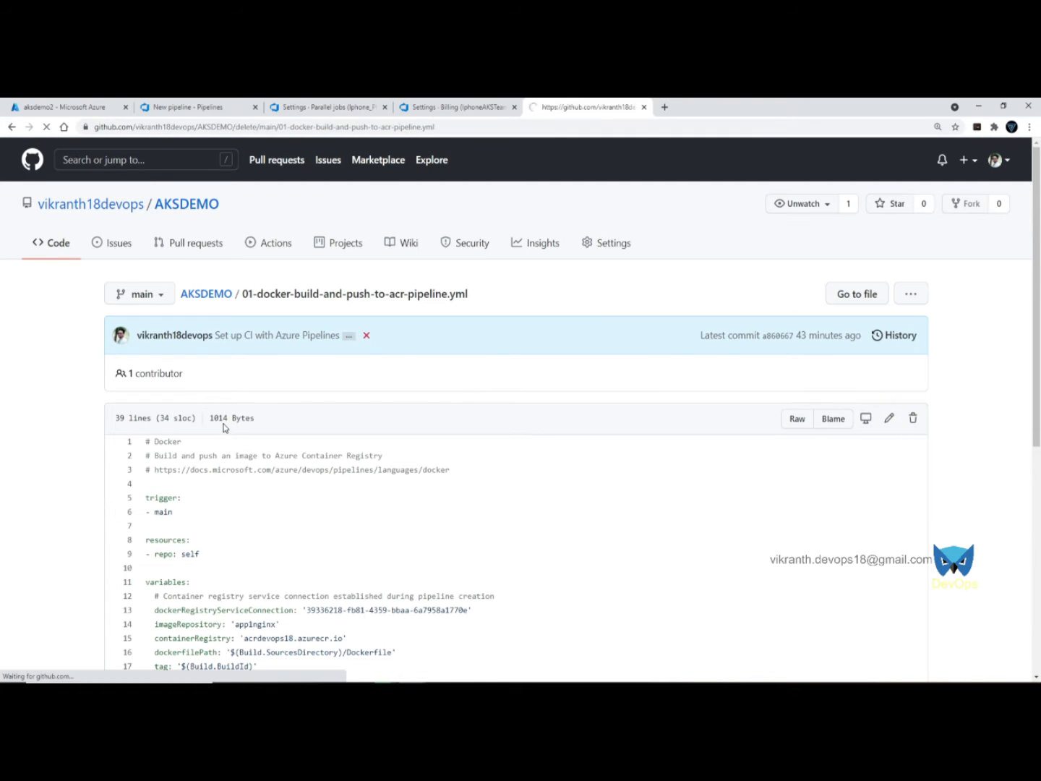
pyautogui.scroll(-2, 275, 506)
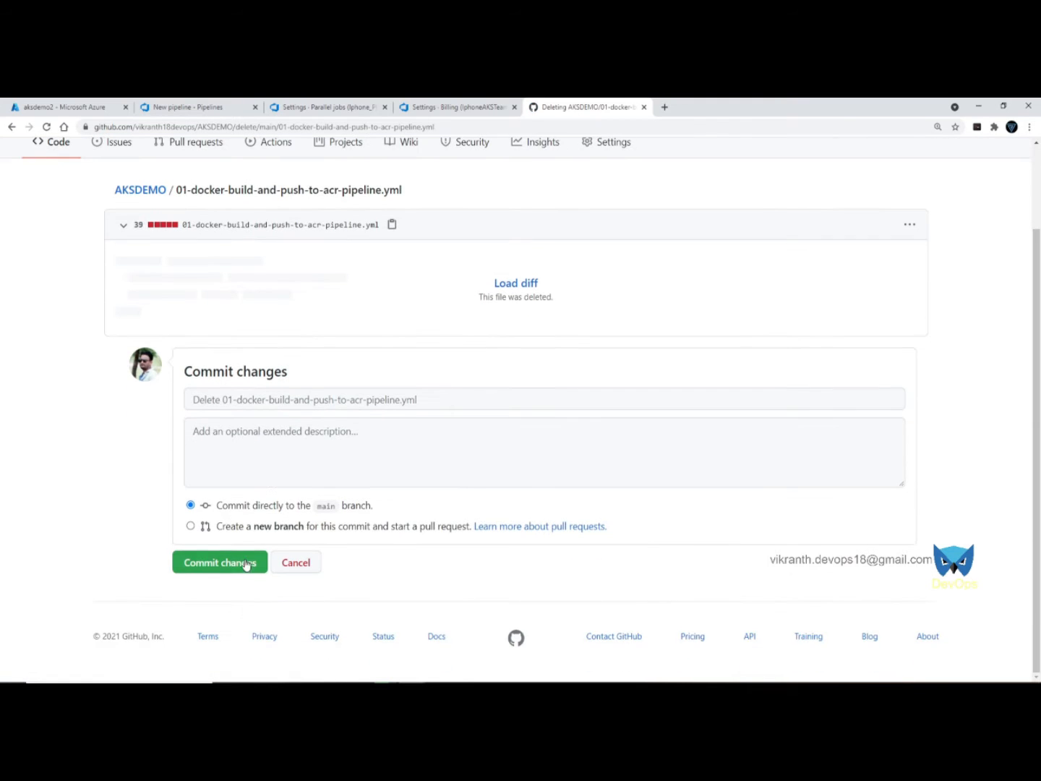
pyautogui.click(457, 107)
pyautogui.click(327, 107)
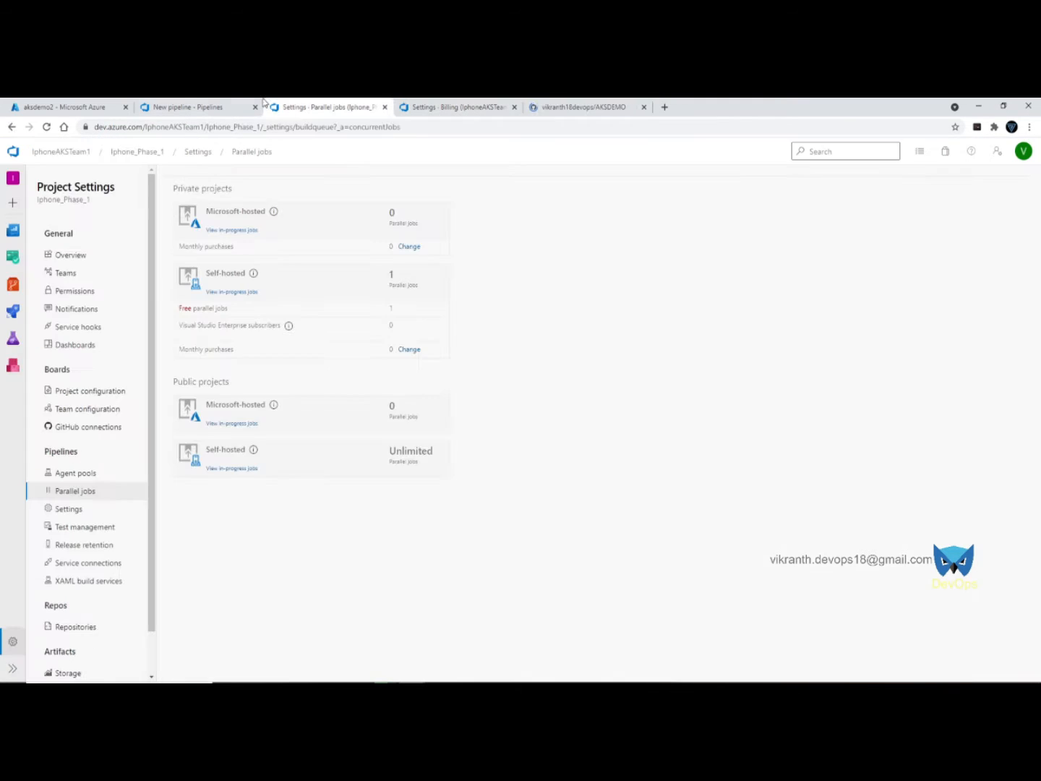
# - Save and run the pipeline again, inspect run 20210708.1's Build log, then view the aksdemo2 cluster
pyautogui.click(189, 106)
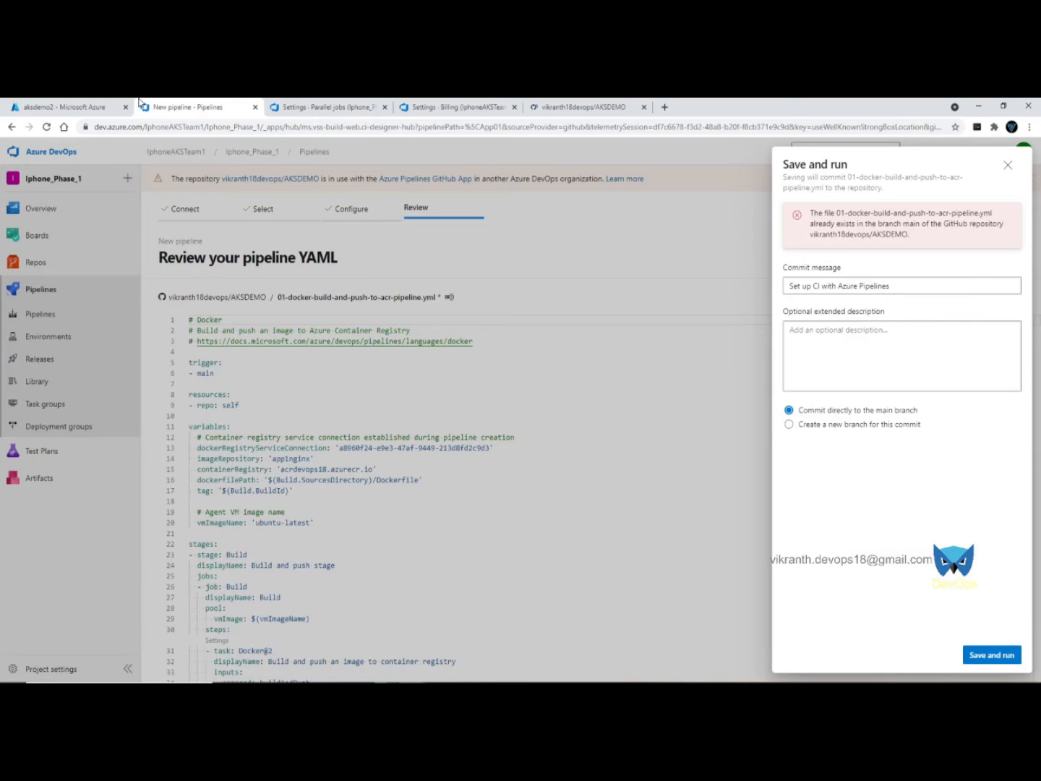
pyautogui.click(986, 654)
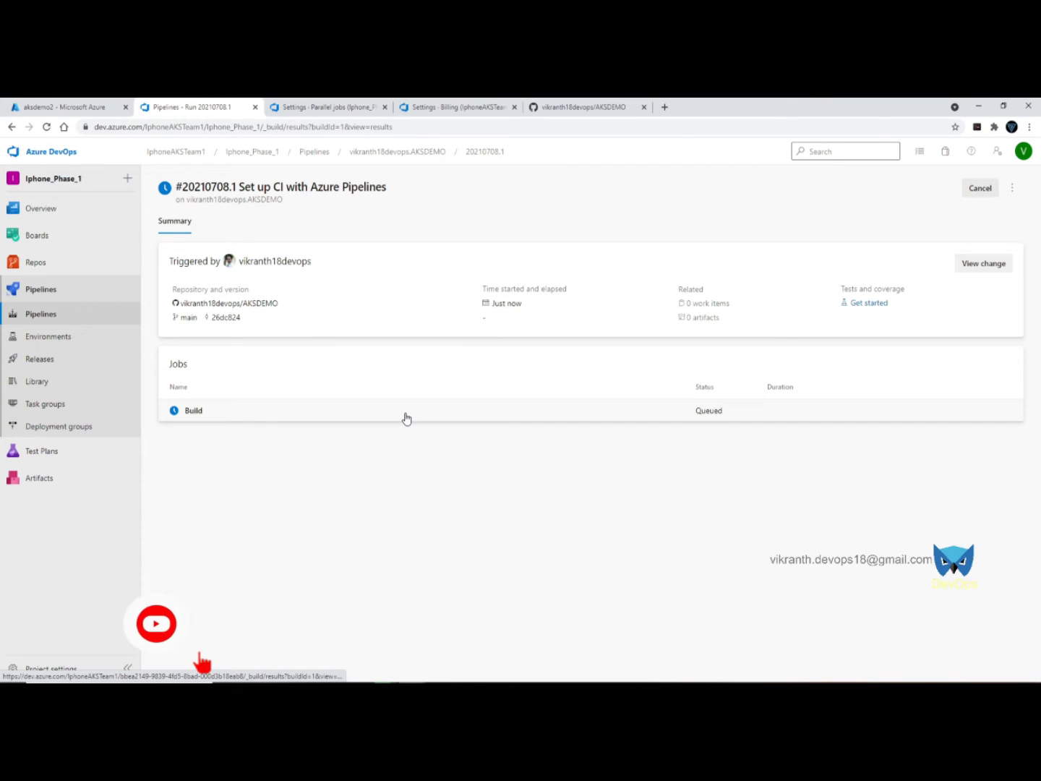
pyautogui.click(564, 418)
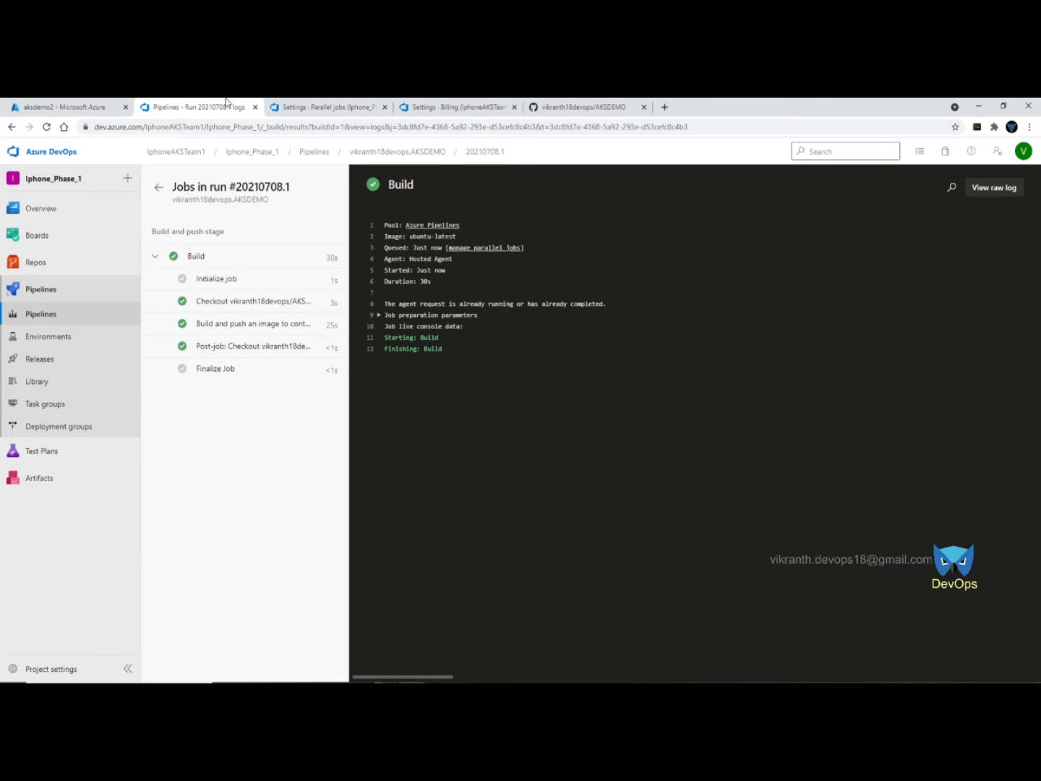
pyautogui.click(87, 107)
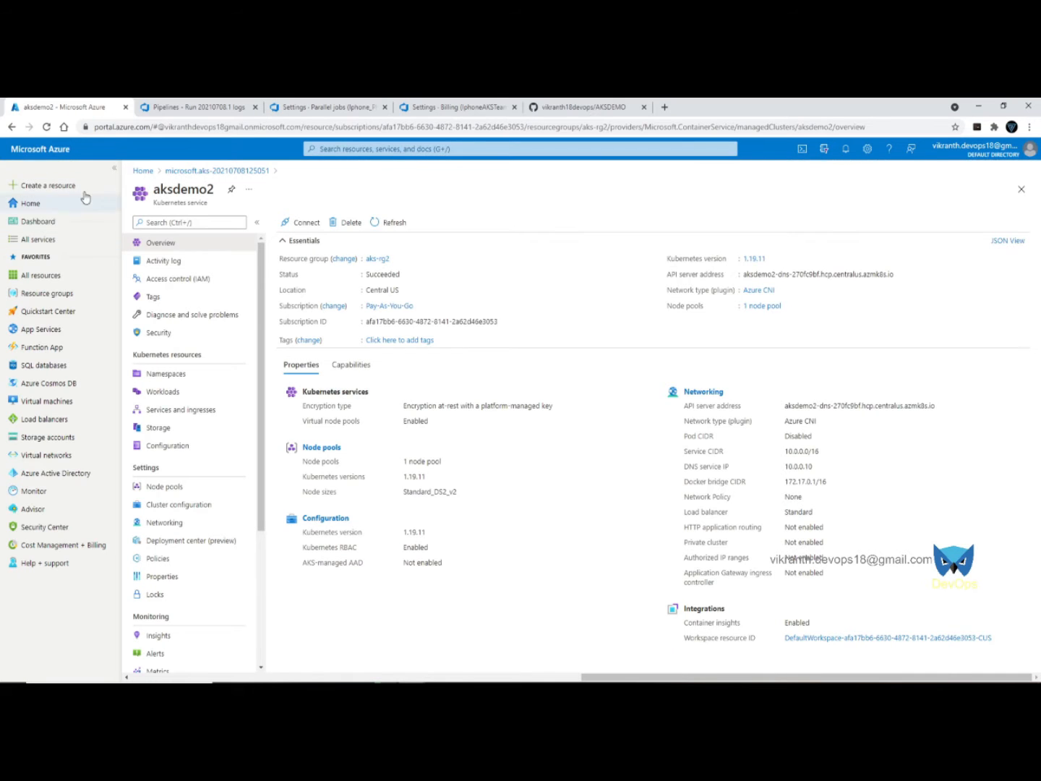
# - Verify acrdevops18's app1nginx repository holds image tag 1, then return to the run log
pyautogui.click(42, 157)
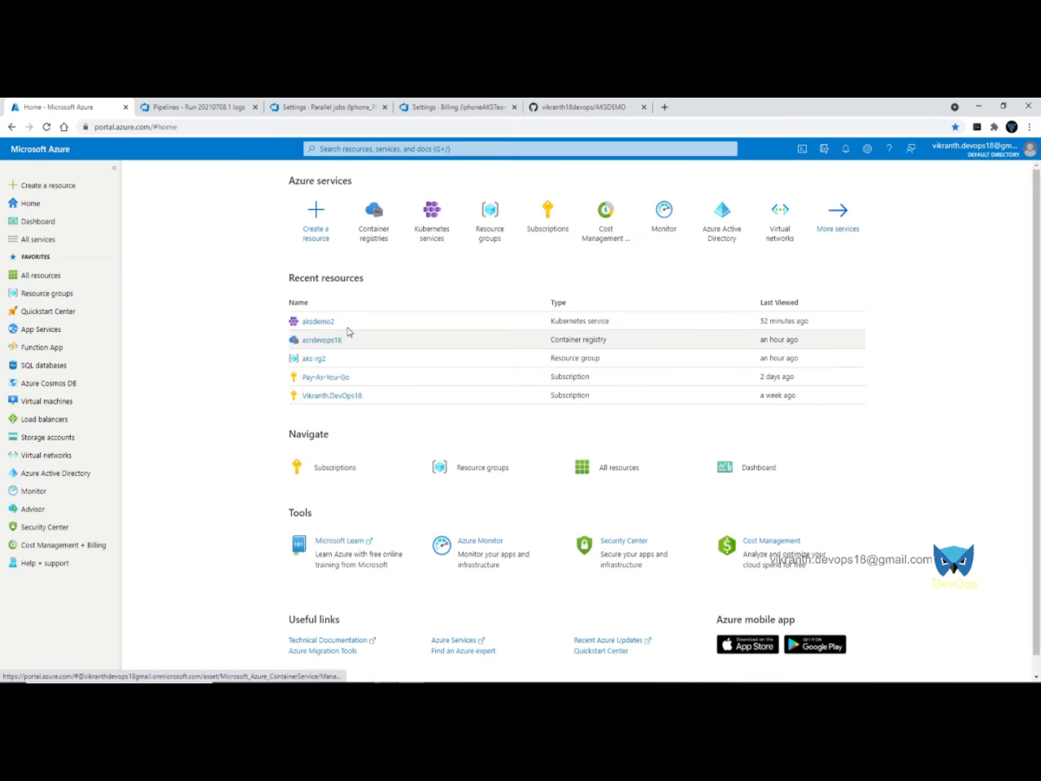
pyautogui.click(385, 224)
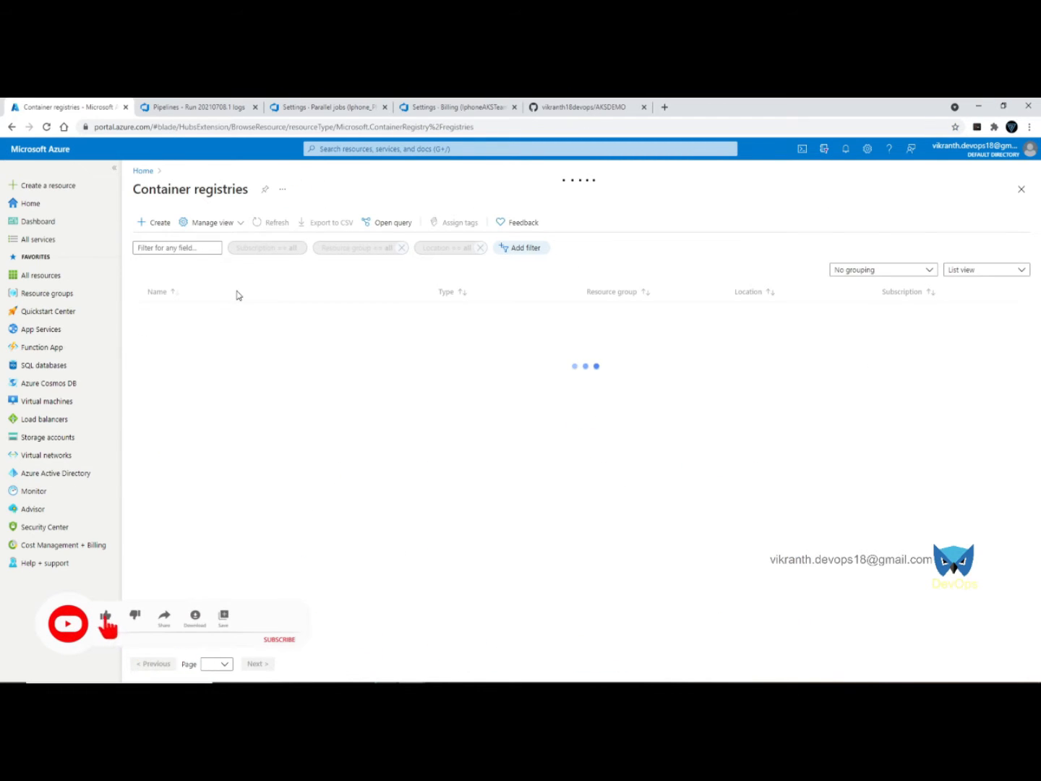
pyautogui.click(181, 311)
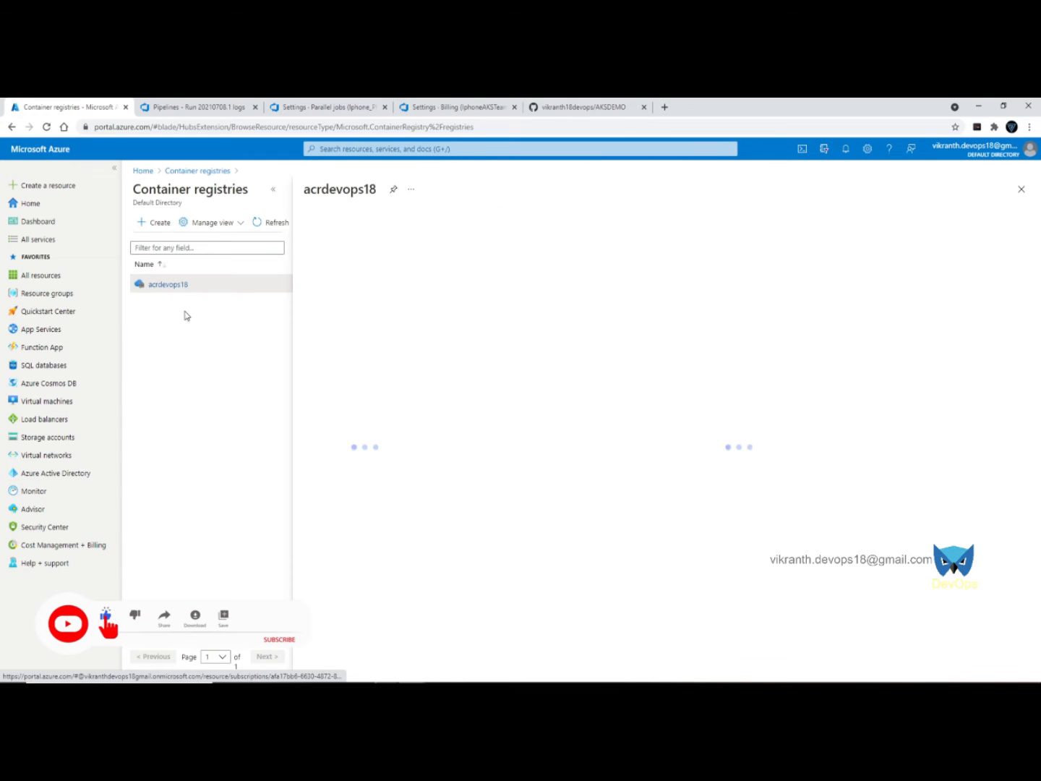
pyautogui.click(323, 506)
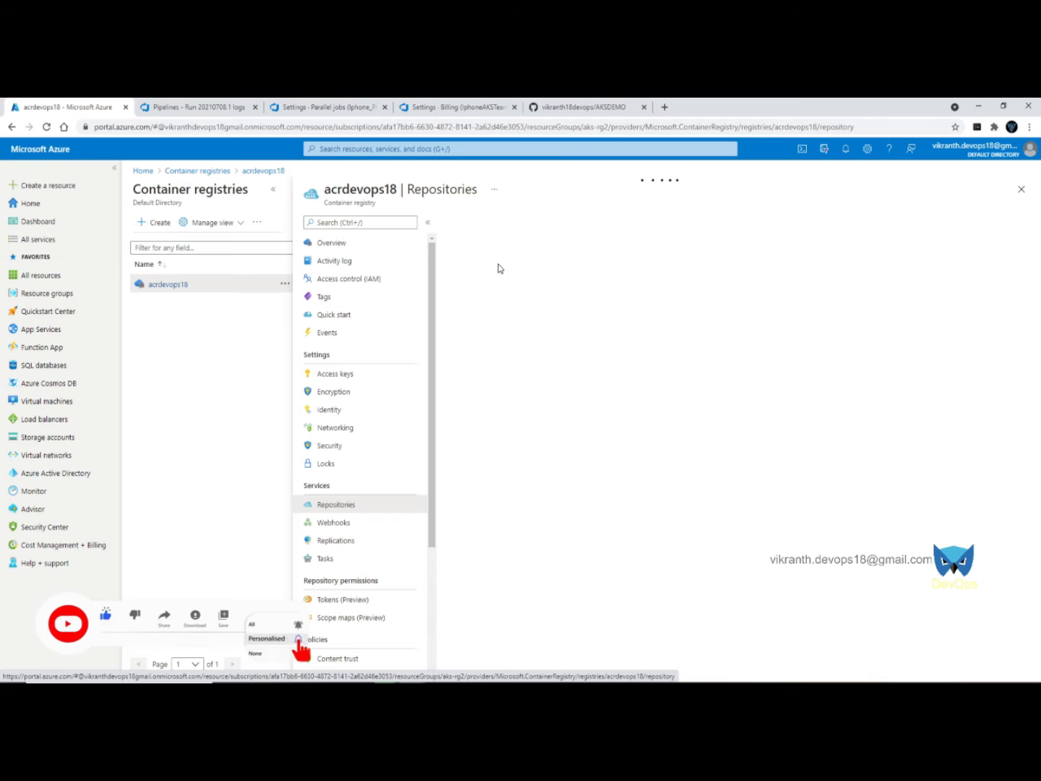
pyautogui.click(473, 286)
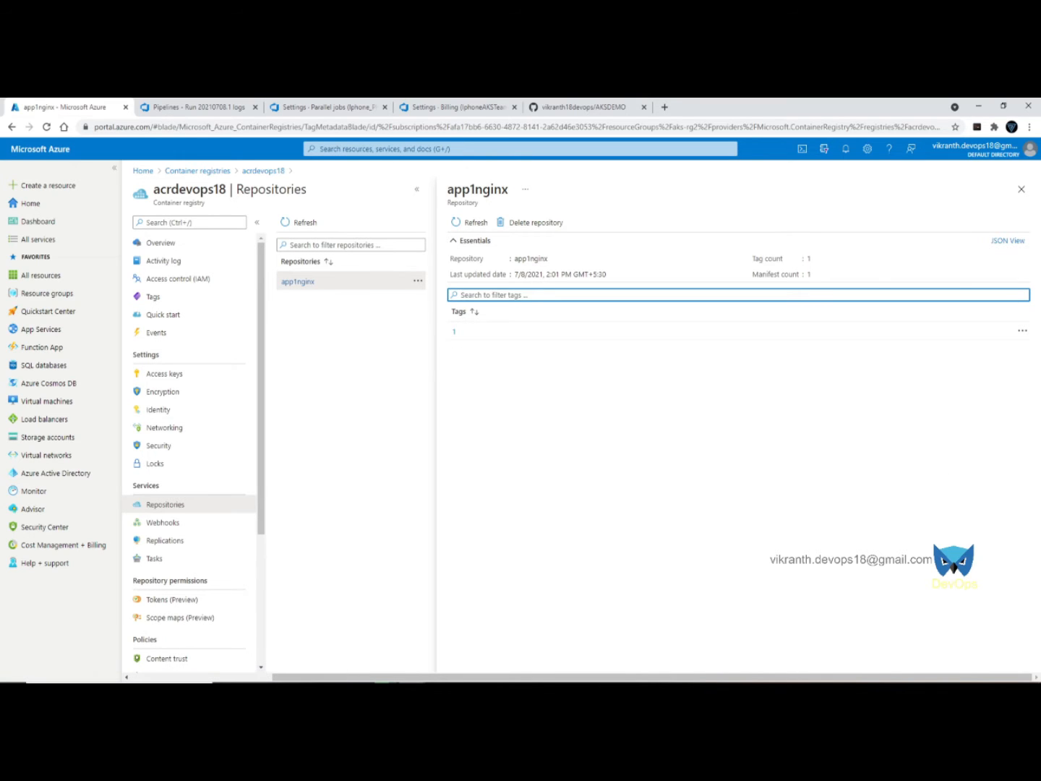
pyautogui.click(154, 101)
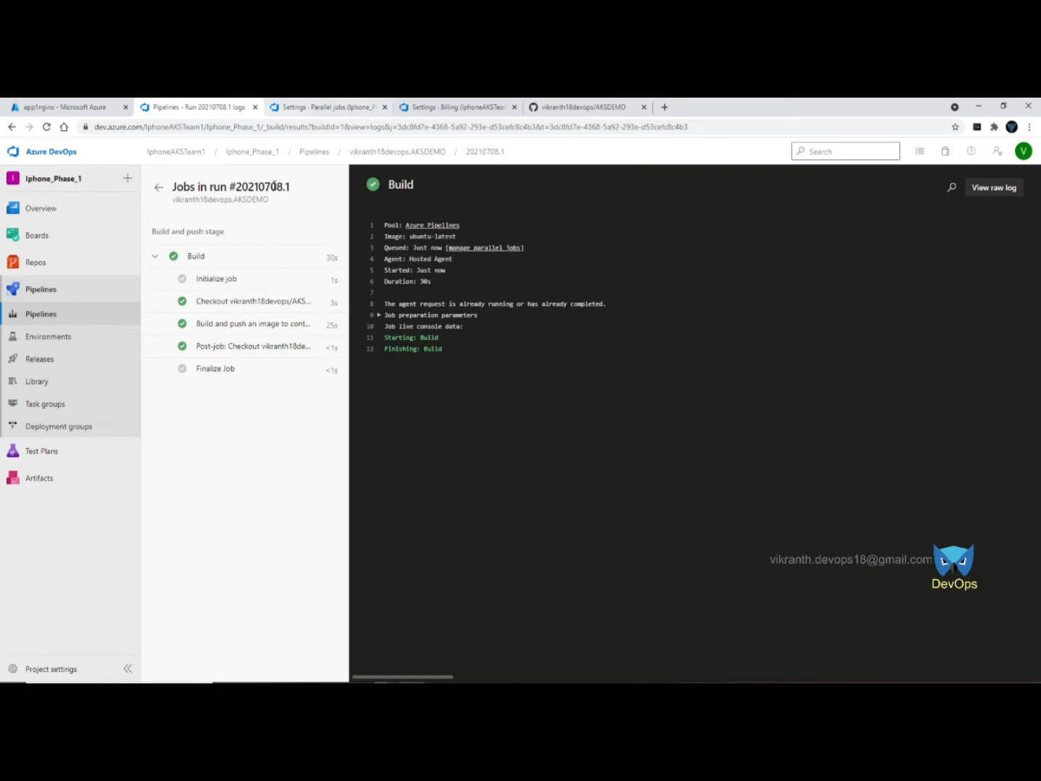
# - Rename the AKSDEMO pipeline to 01-Docker-Build-and-Push-to-ACR through Rename/move
pyautogui.click(41, 314)
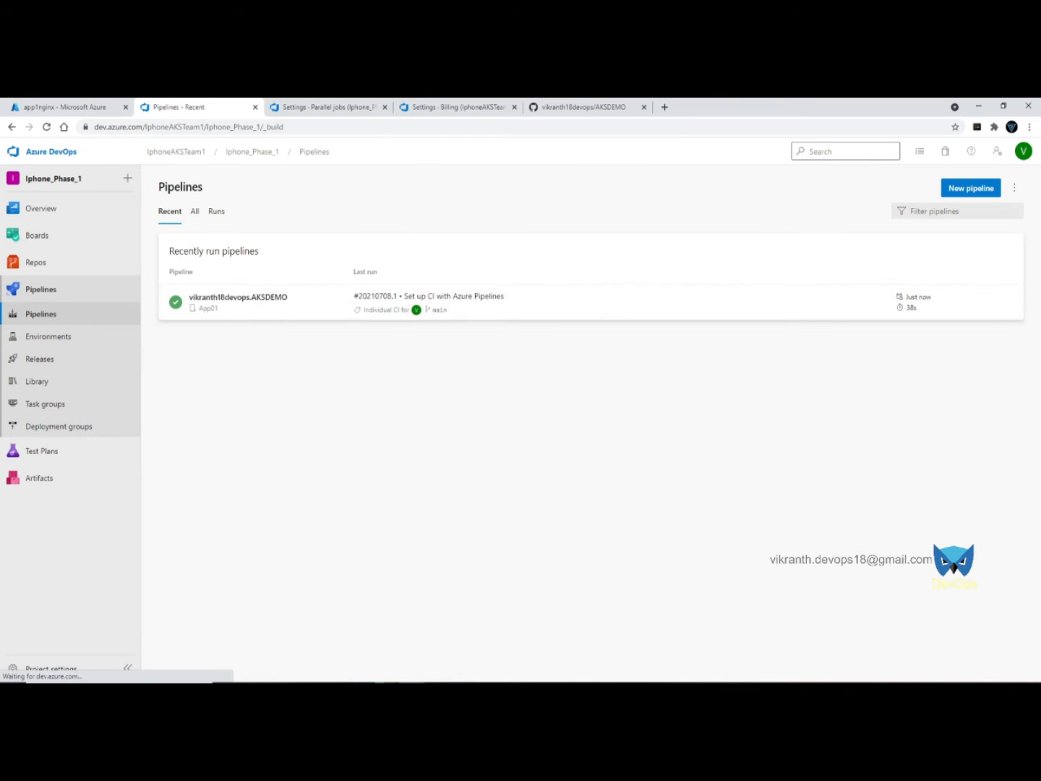
pyautogui.click(1007, 302)
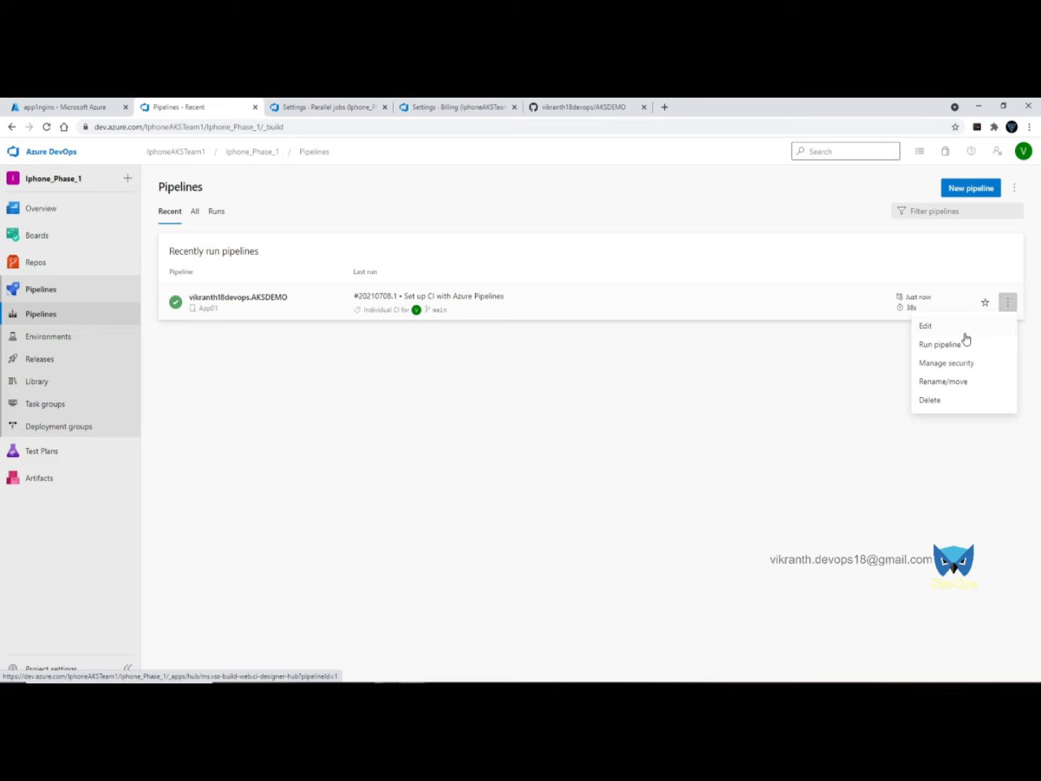
pyautogui.click(944, 383)
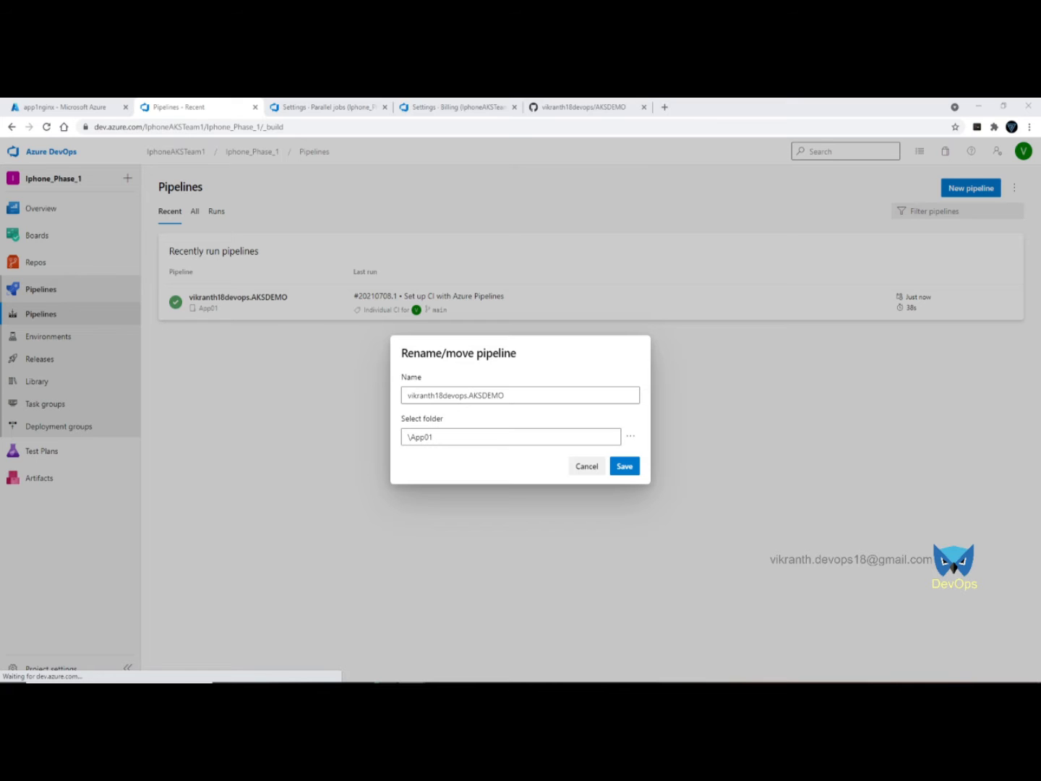
pyautogui.tripleClick(478, 396)
pyautogui.write('01-Docker-Build-and-Push-to-ACR')
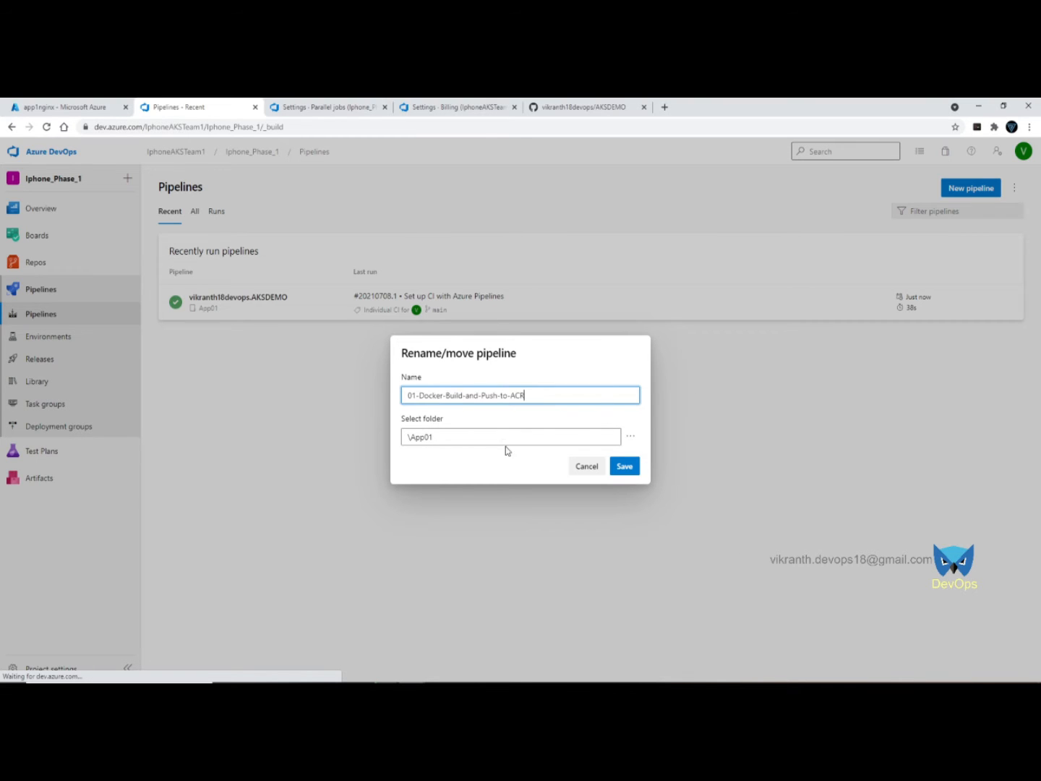
pyautogui.click(623, 466)
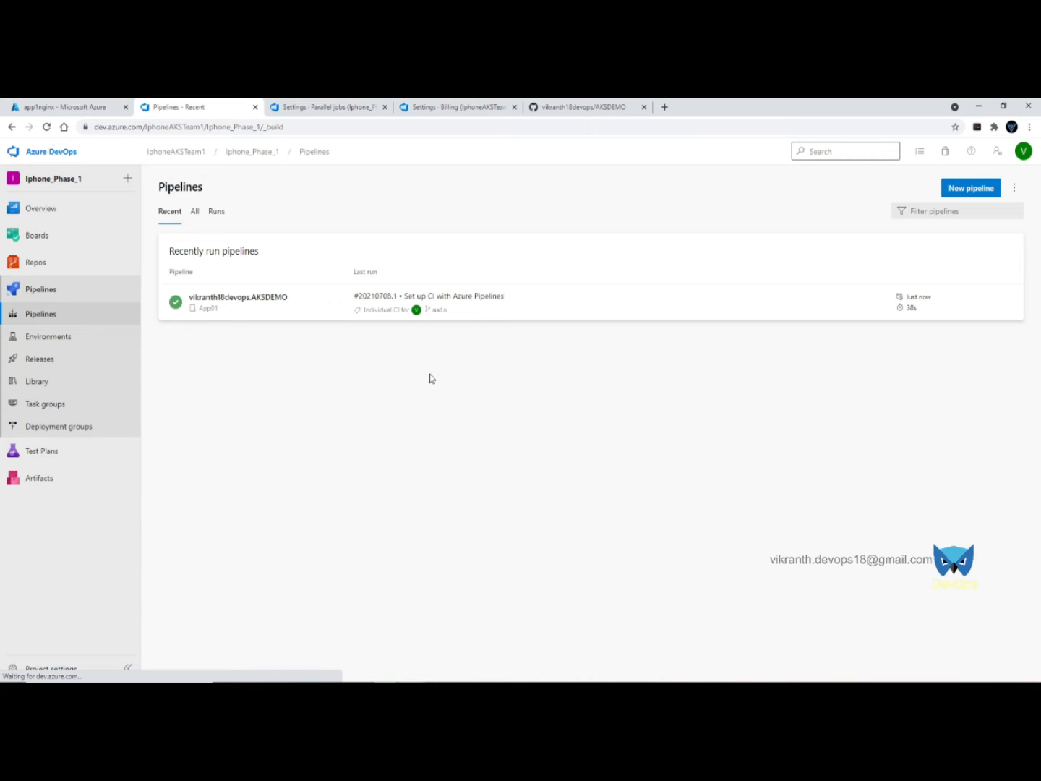
# - Open the runs page of the pipeline in the App01 folder
pyautogui.click(194, 211)
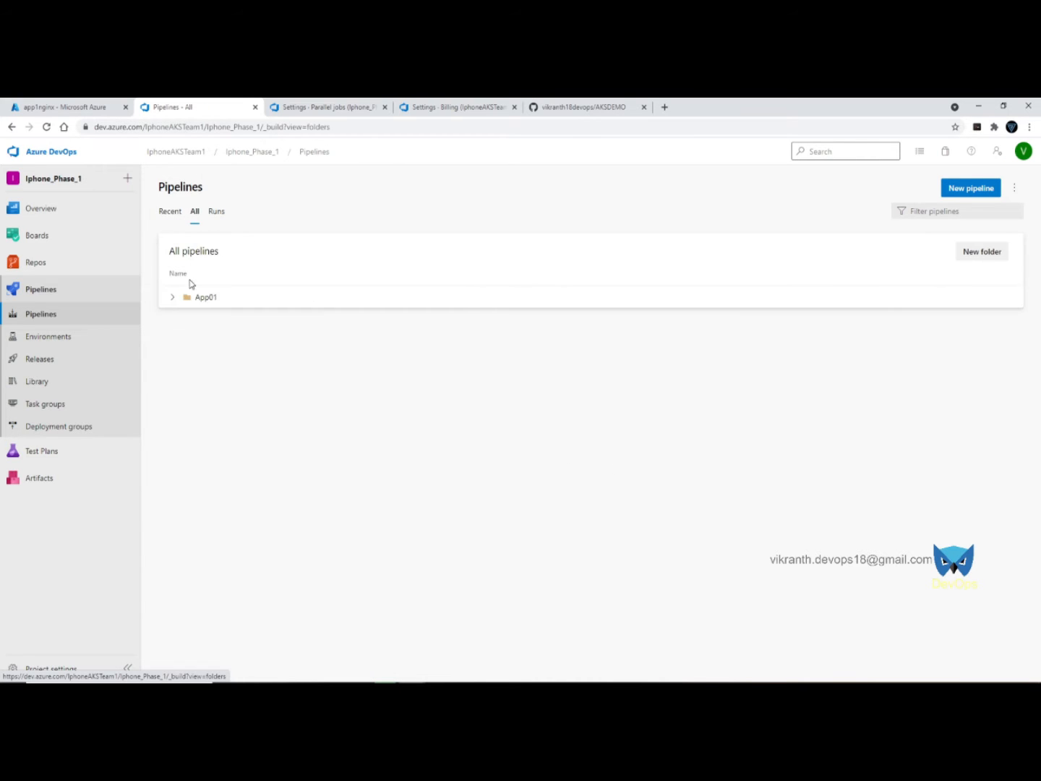
pyautogui.click(172, 296)
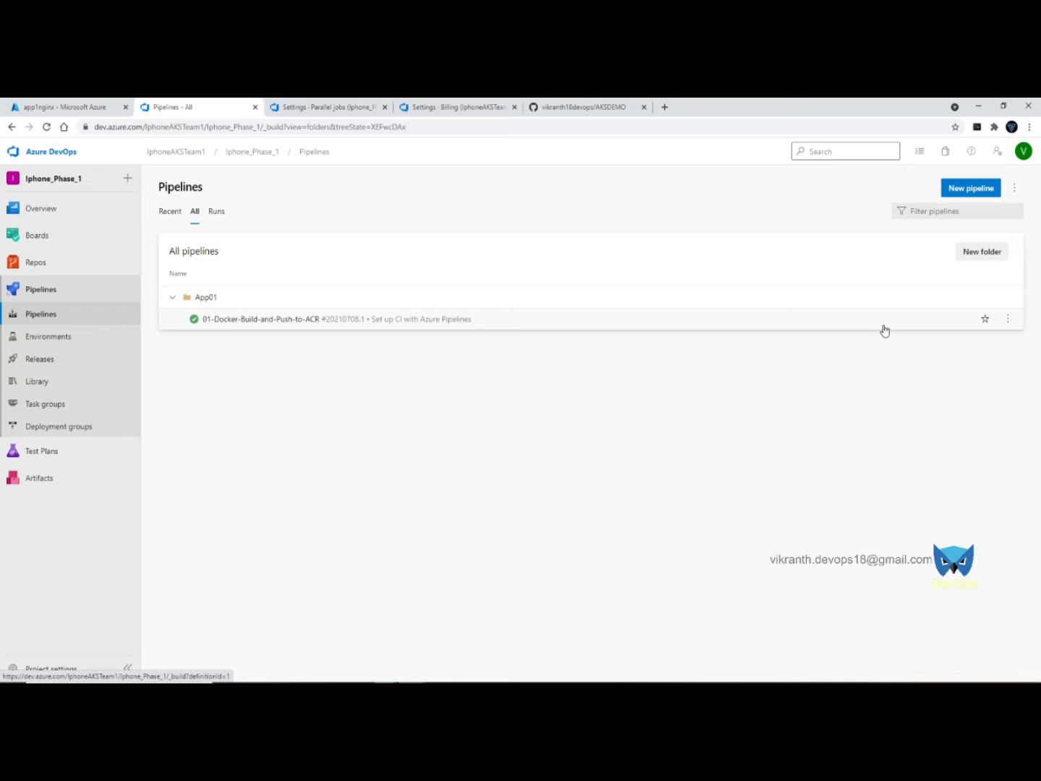
pyautogui.click(1007, 318)
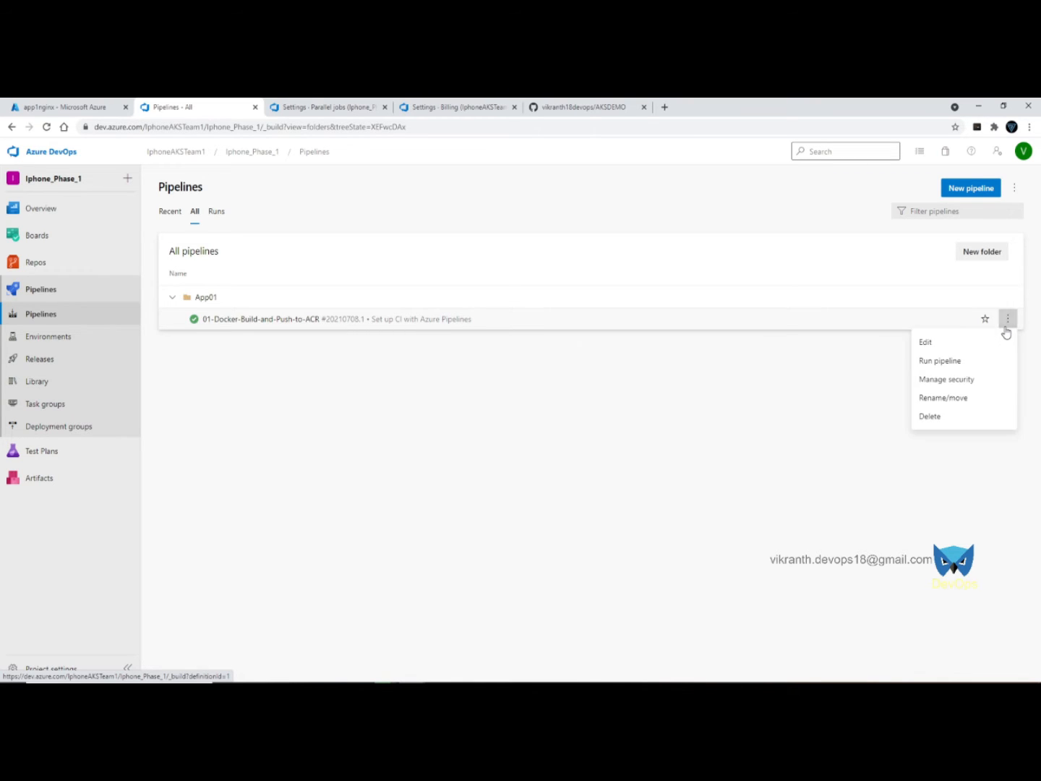
pyautogui.click(770, 331)
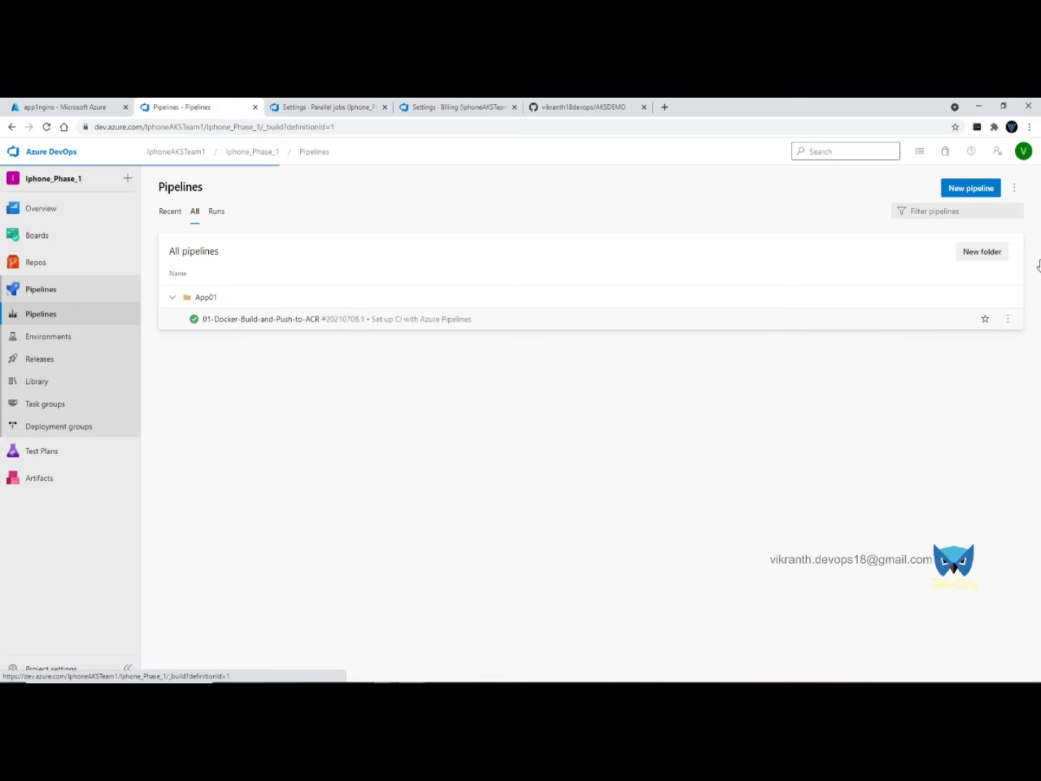
# - Set the pipeline to Disabled in its settings, save, and go back to Pipelines
pyautogui.click(1013, 190)
pyautogui.click(962, 268)
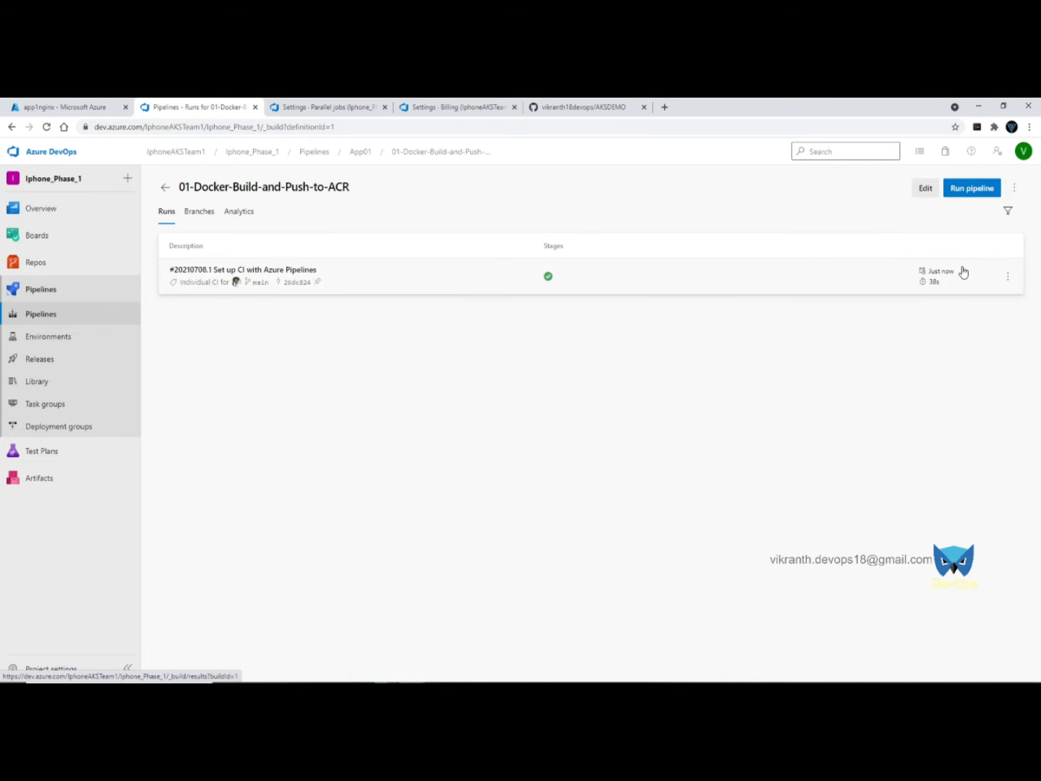
pyautogui.click(788, 234)
pyautogui.click(1005, 655)
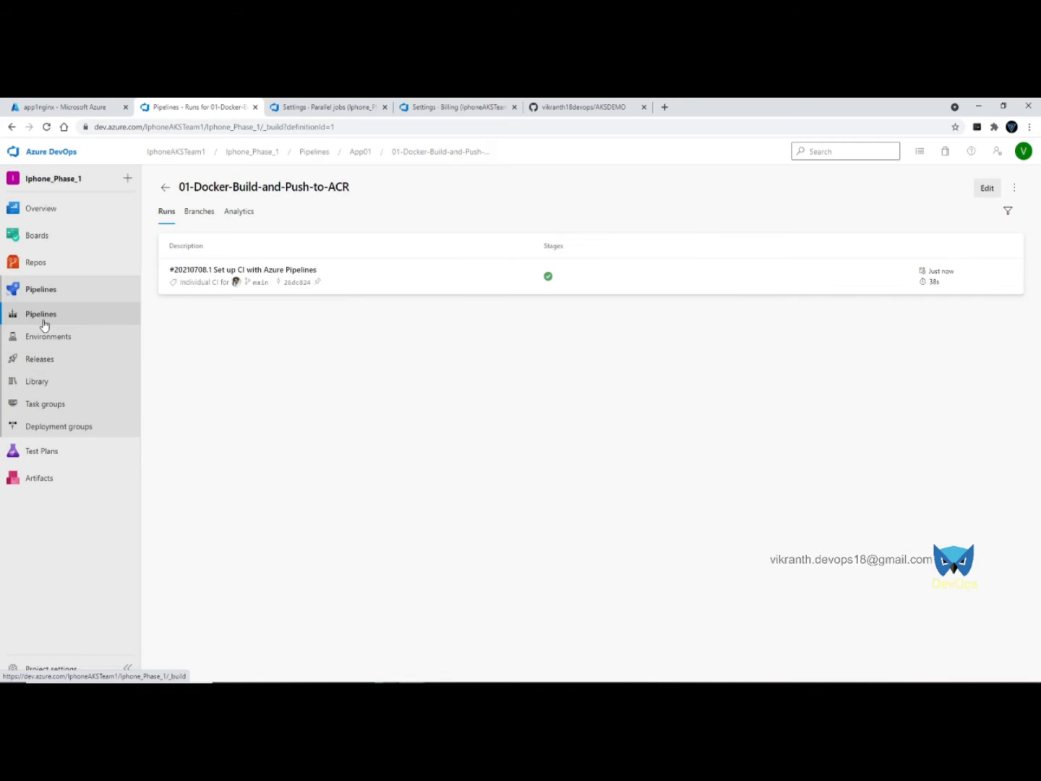
pyautogui.click(43, 319)
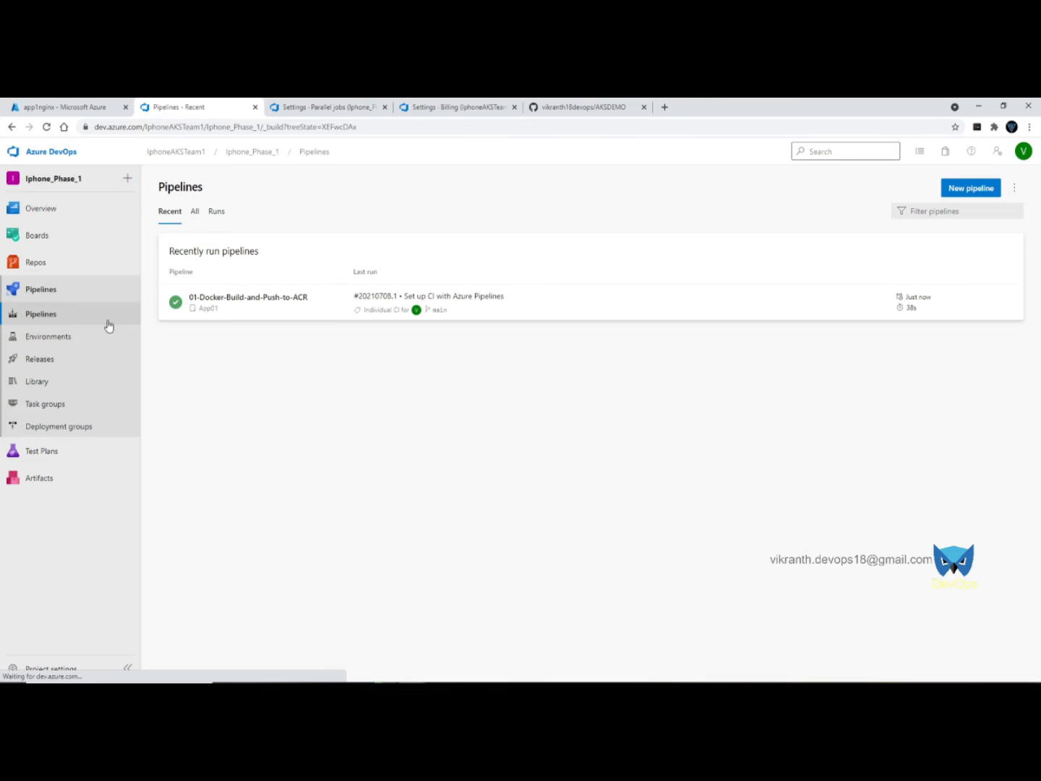
pyautogui.click(826, 291)
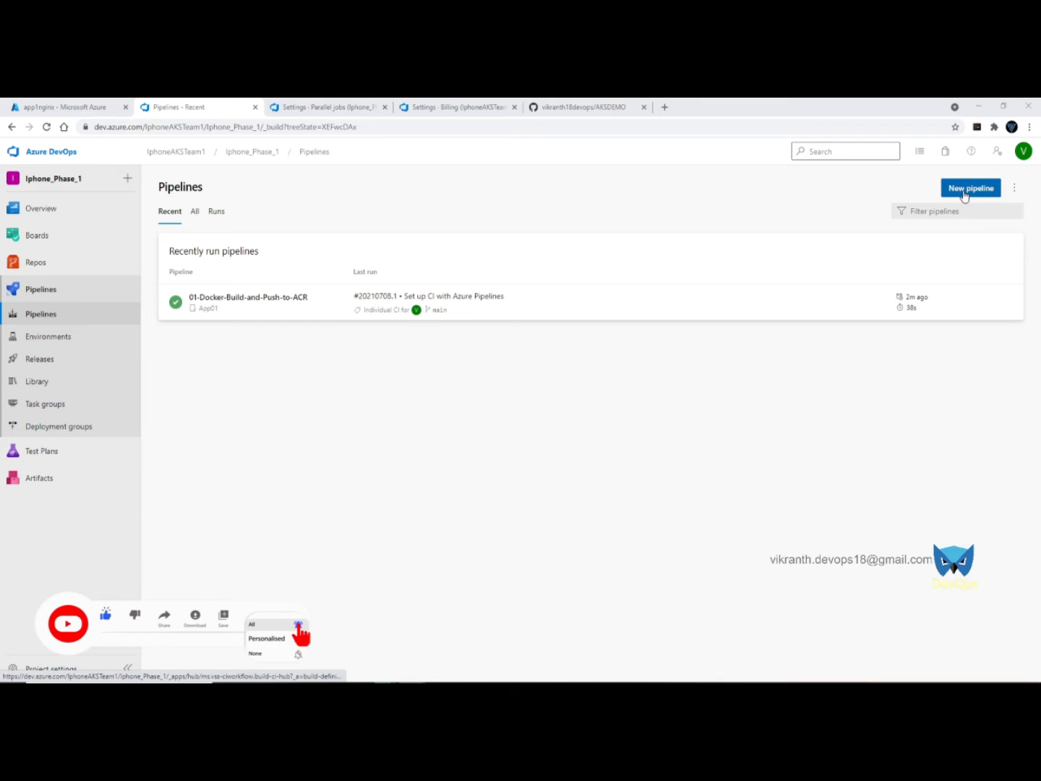
# - Begin a new pipeline with GitHub as the code source, then switch to PowerShell
pyautogui.click(986, 192)
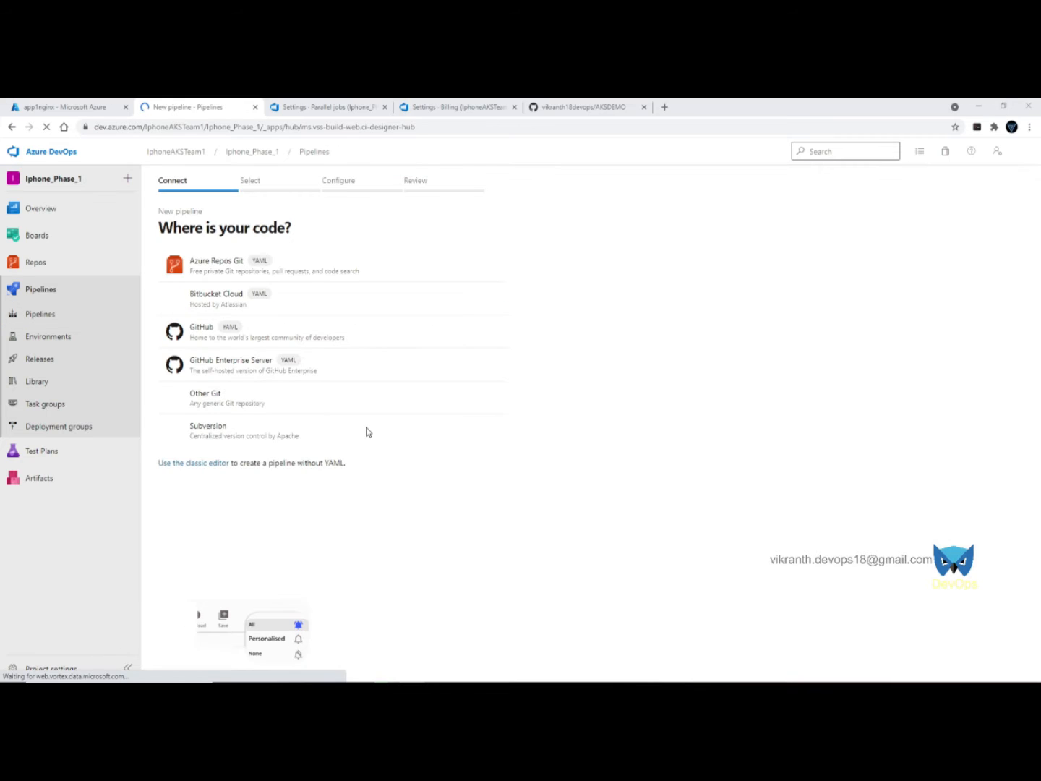
pyautogui.click(242, 336)
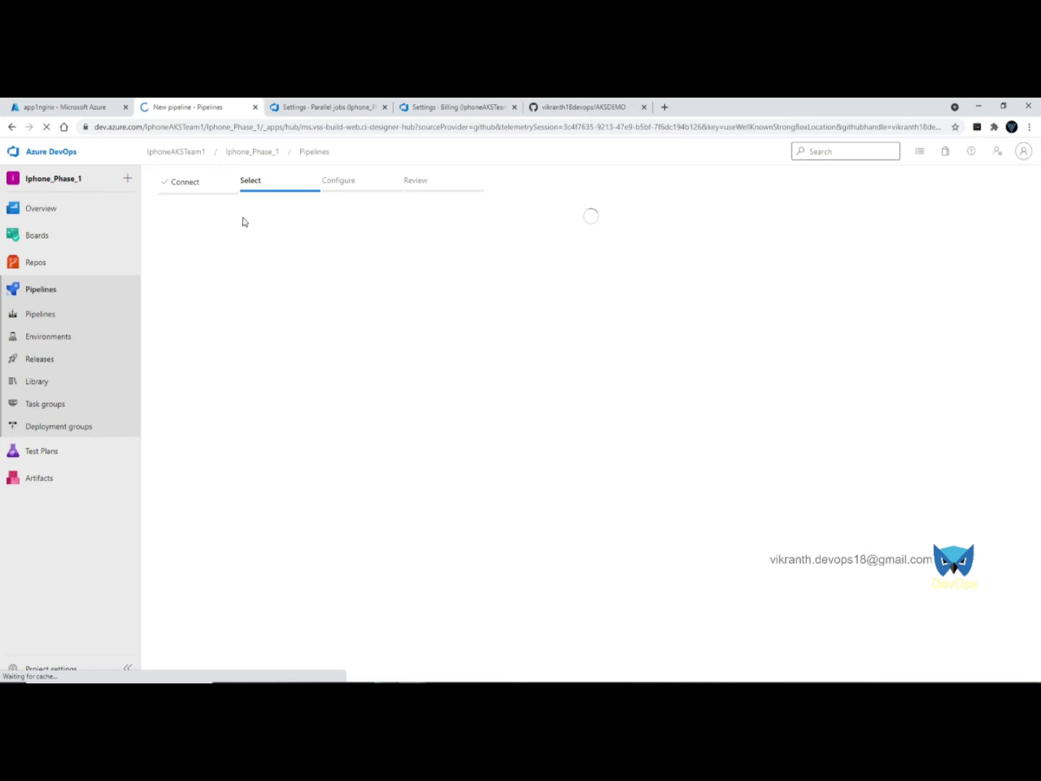
pyautogui.hotkey('alt', 'Tab')
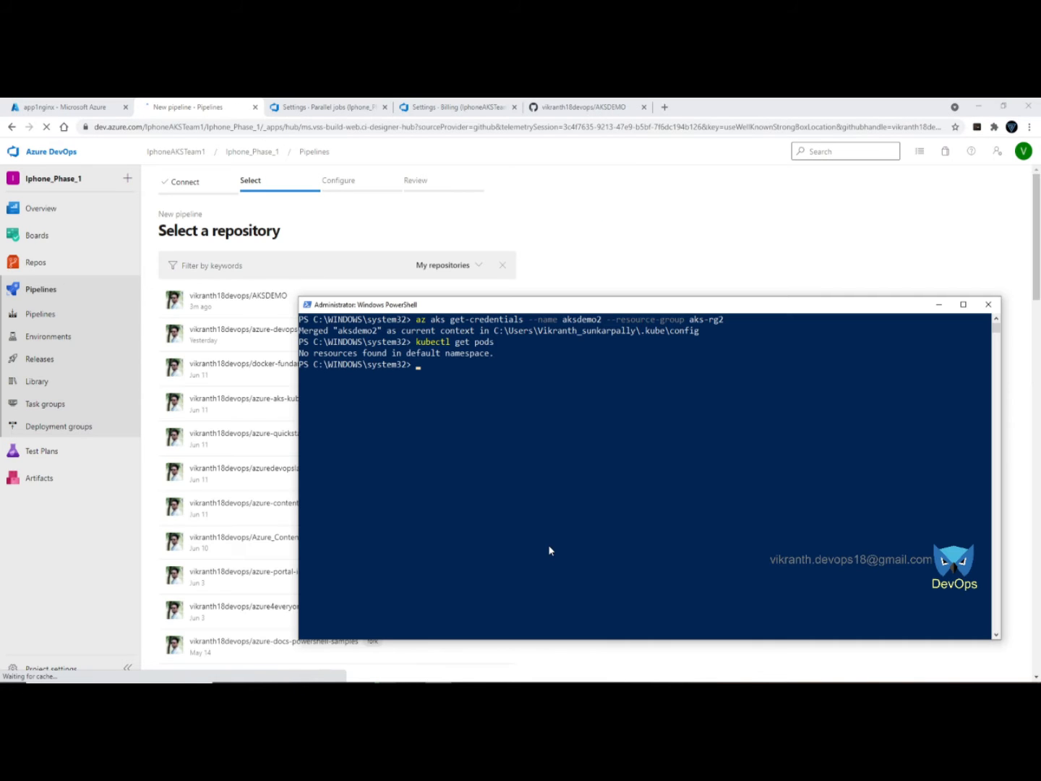
# - Re-merge the aksdemo2 credentials and confirm the default namespace still has no pods
pyautogui.press('Up')
pyautogui.press('Up')
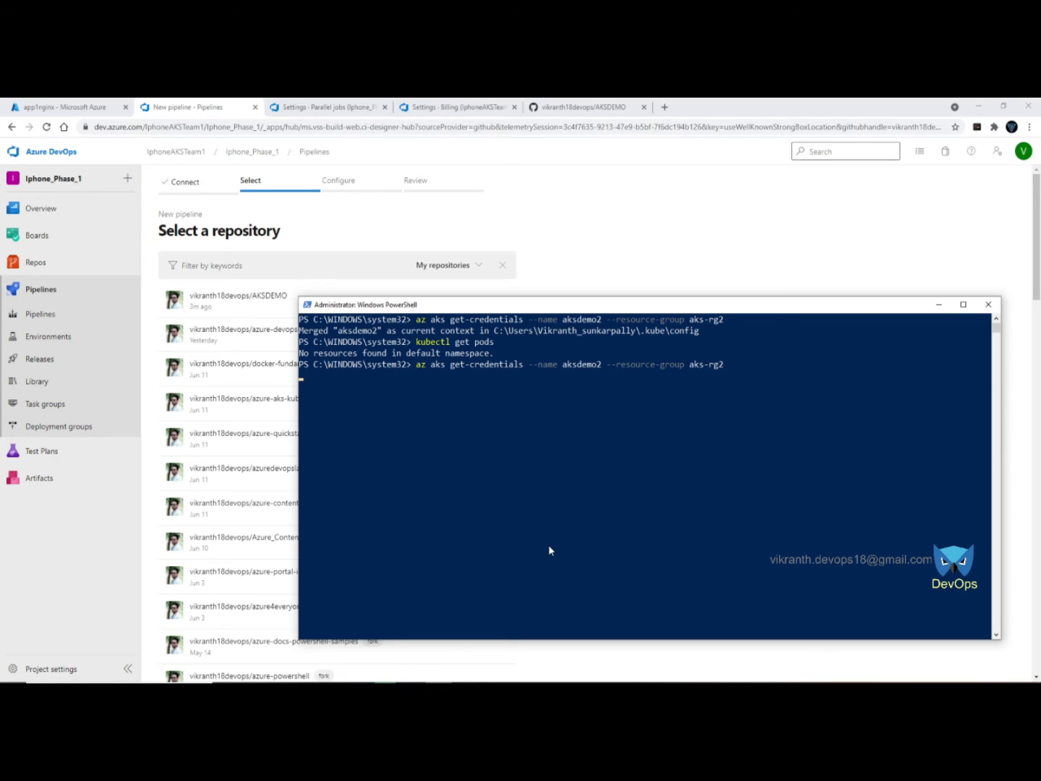
pyautogui.press('Up')
pyautogui.press('Up')
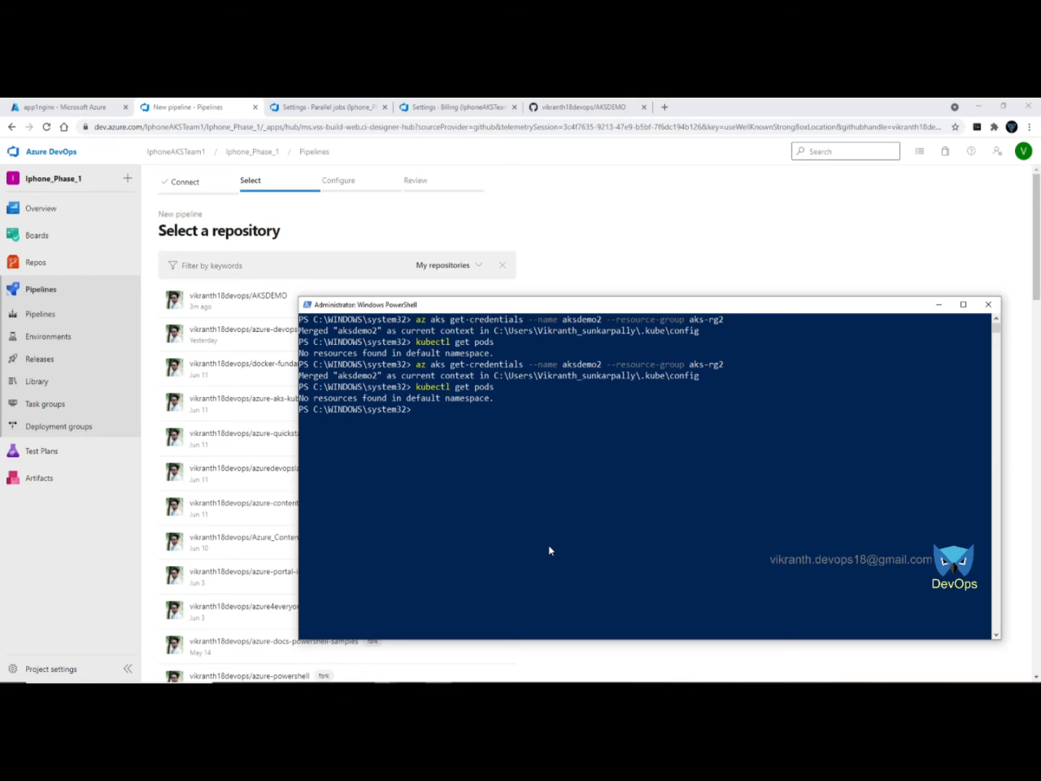
pyautogui.click(676, 225)
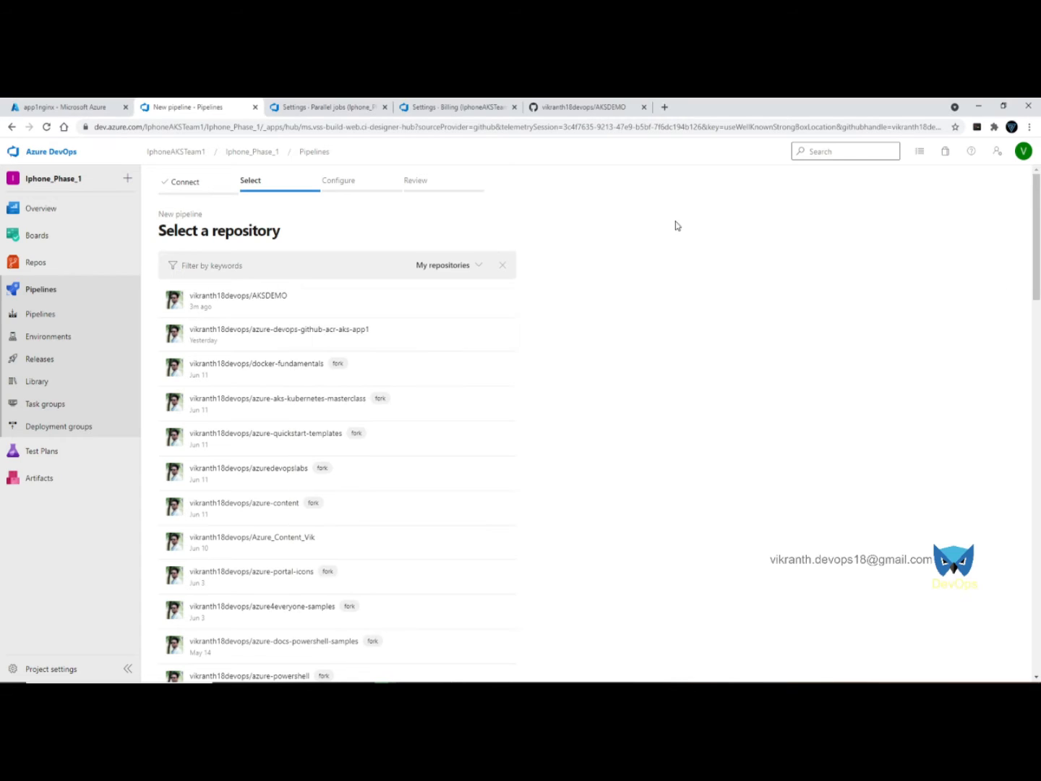
# - Start an AKSDEMO pipeline from the Deploy to Azure Kubernetes Service template under Pay-As-You-Go
pyautogui.click(273, 298)
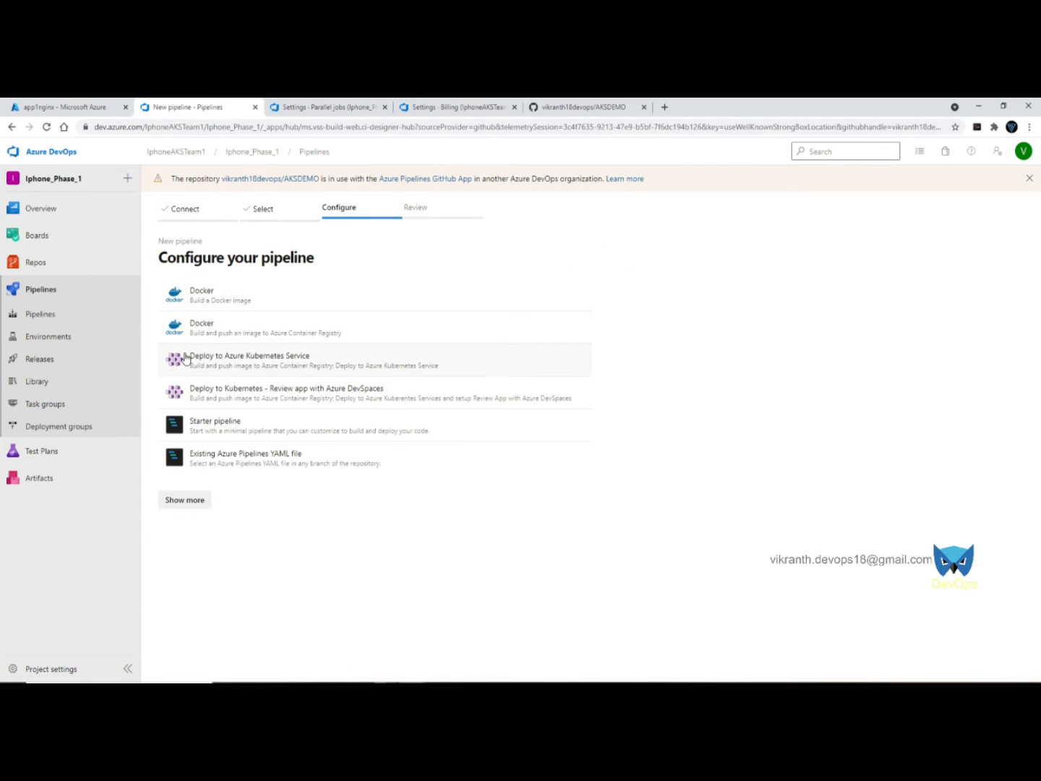
pyautogui.click(303, 360)
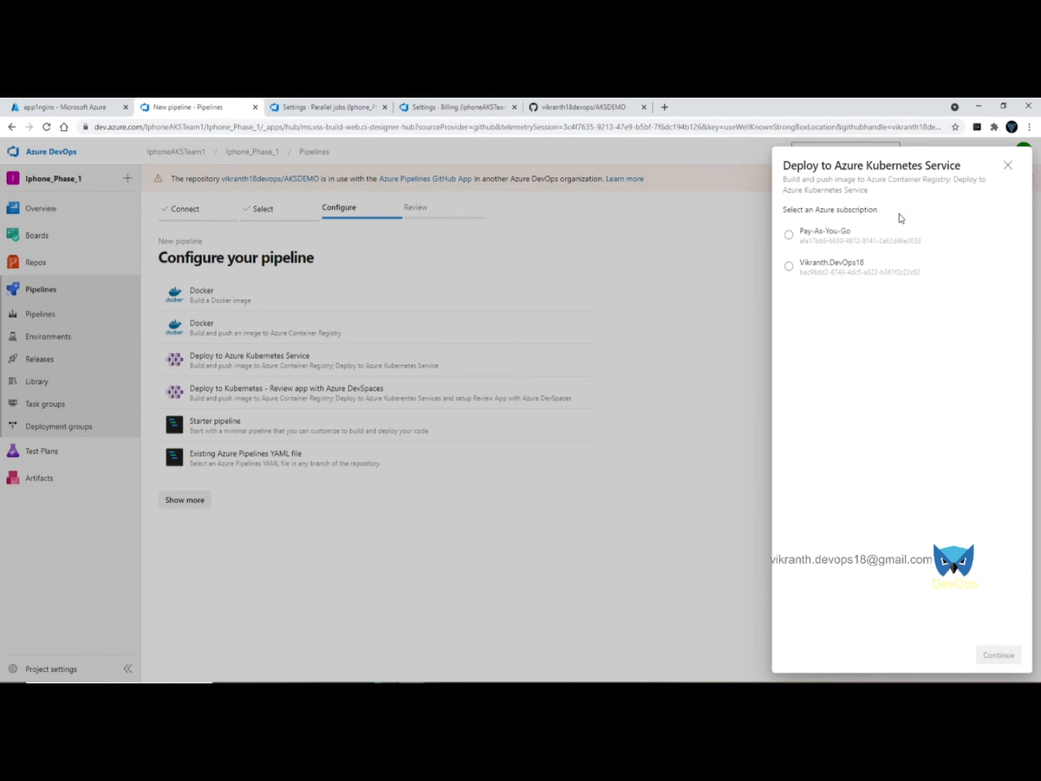
pyautogui.click(834, 237)
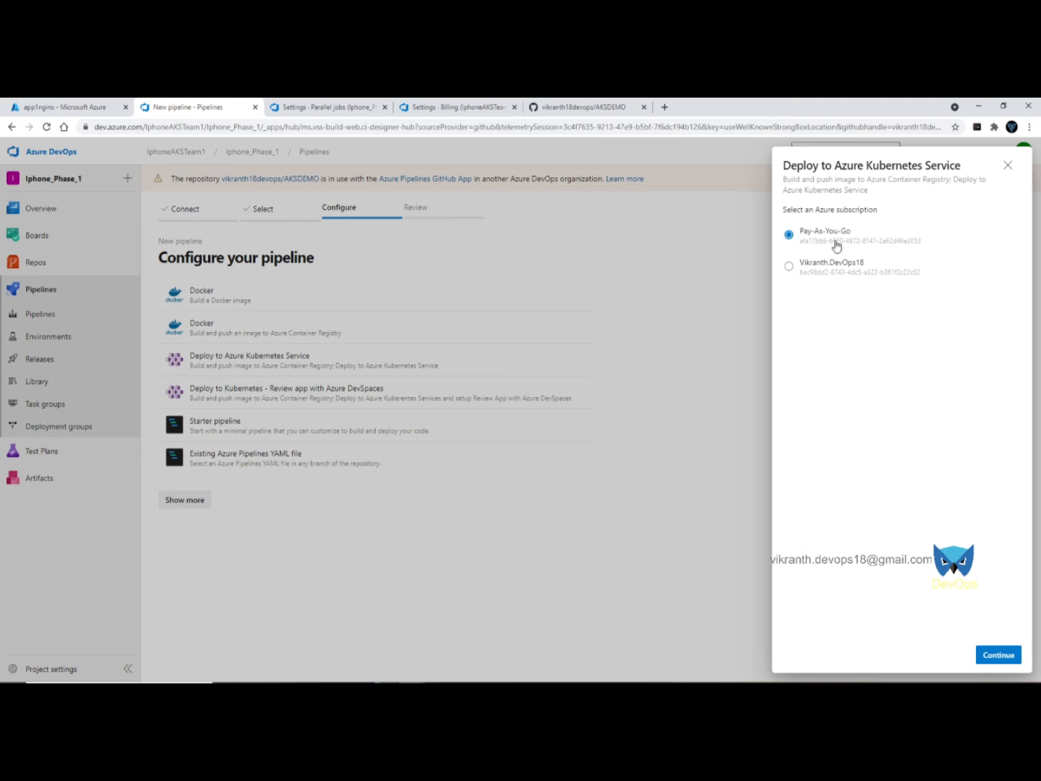
pyautogui.click(998, 655)
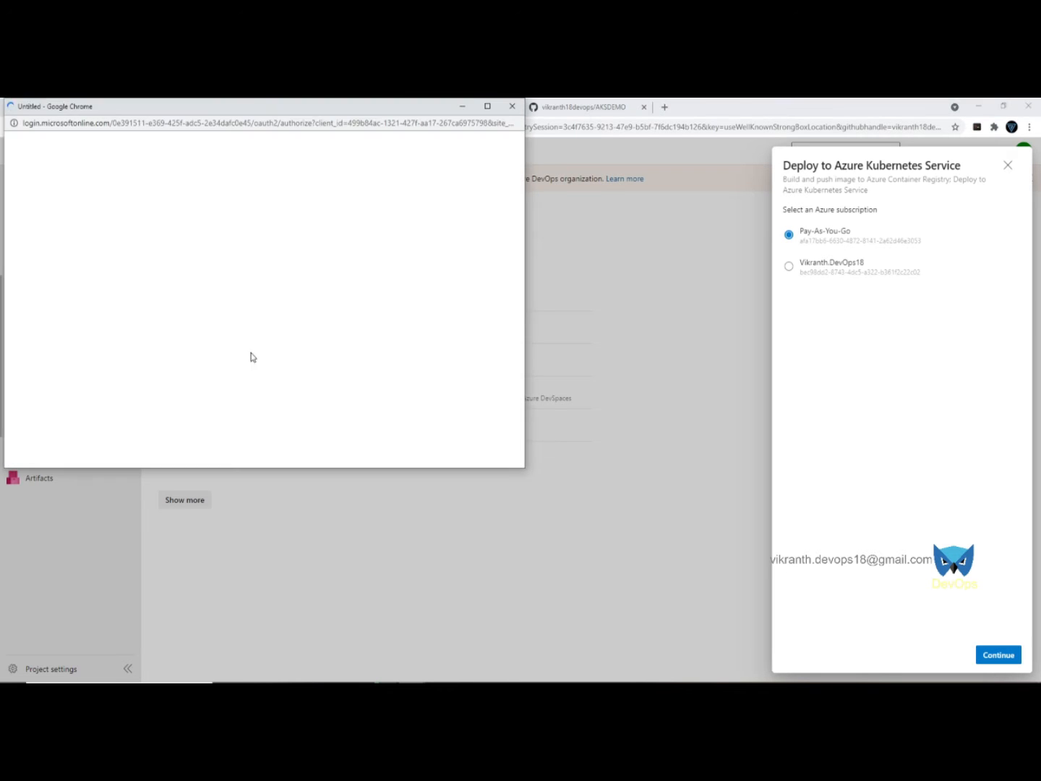
# - Sign in to the Microsoft account with the account e-mail and password
pyautogui.moveTo(199, 112); pyautogui.dragTo(343, 193)
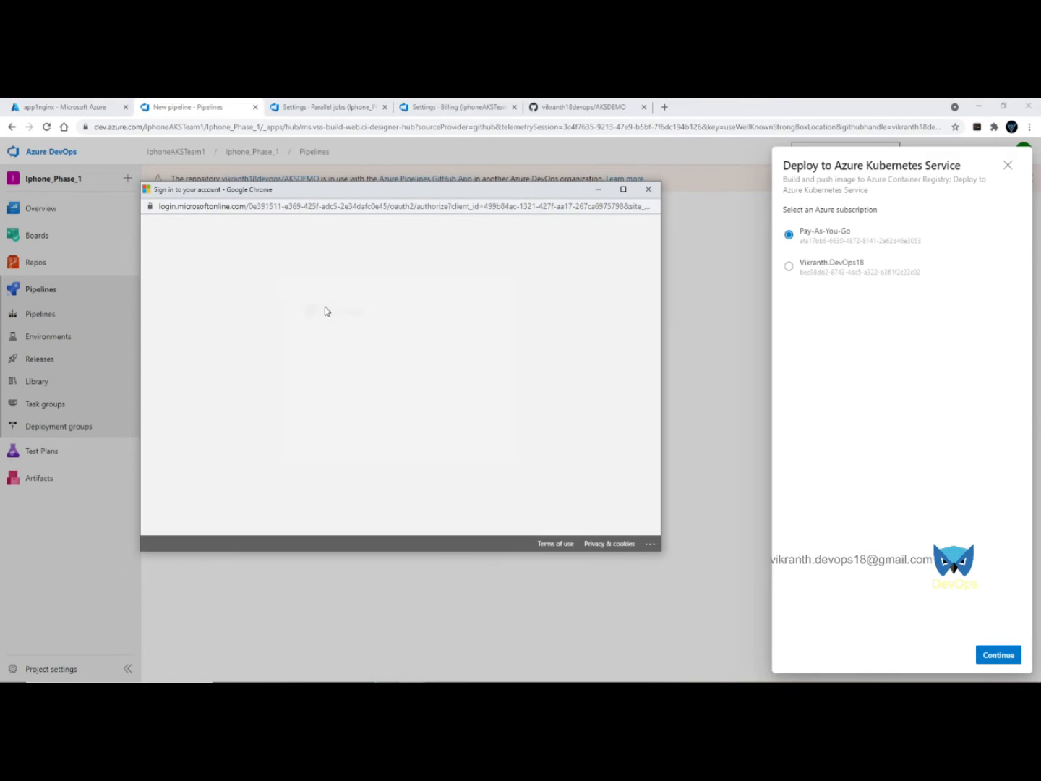
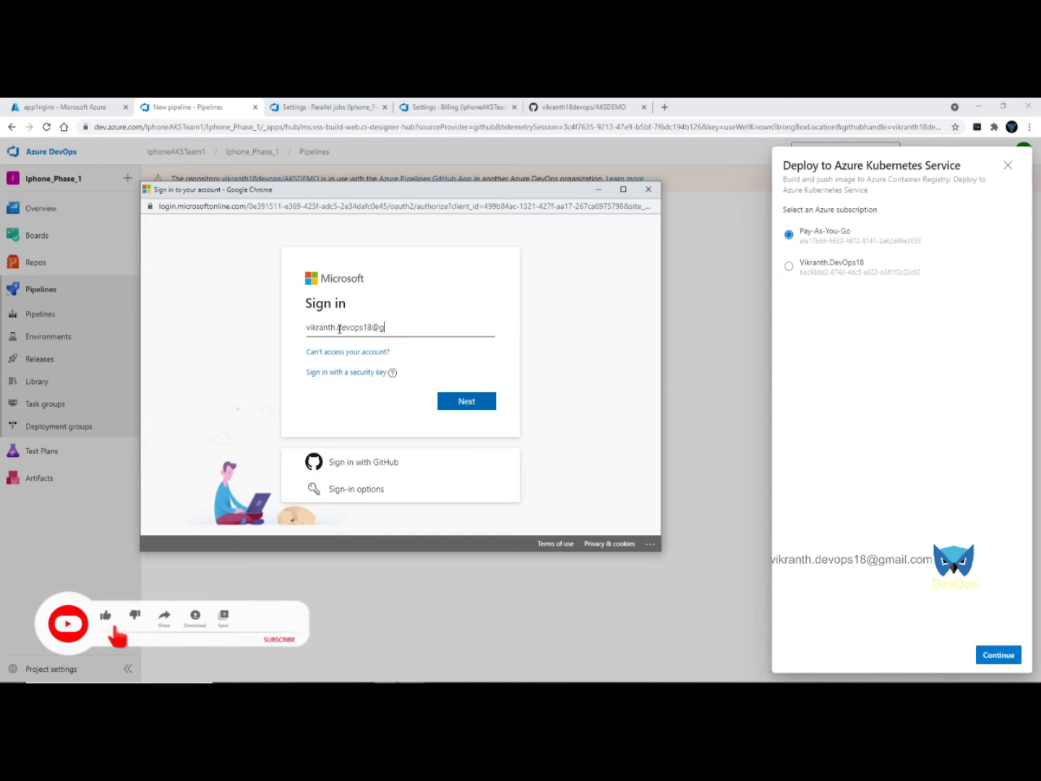
pyautogui.press('Return')
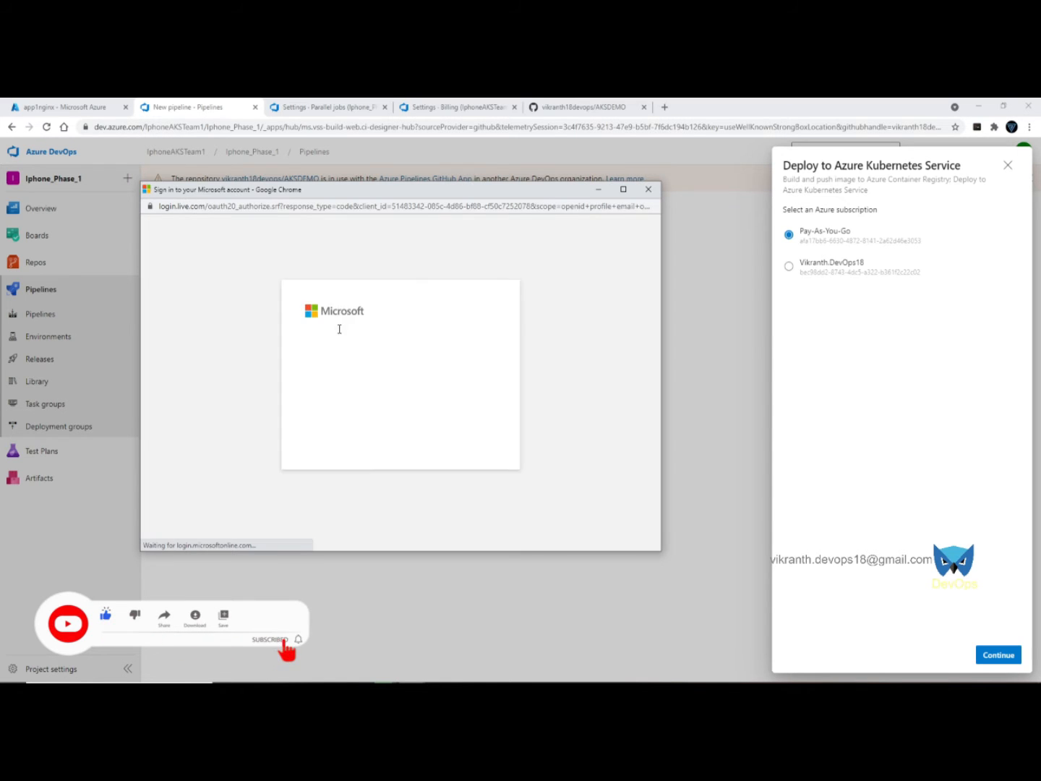
pyautogui.write('********')
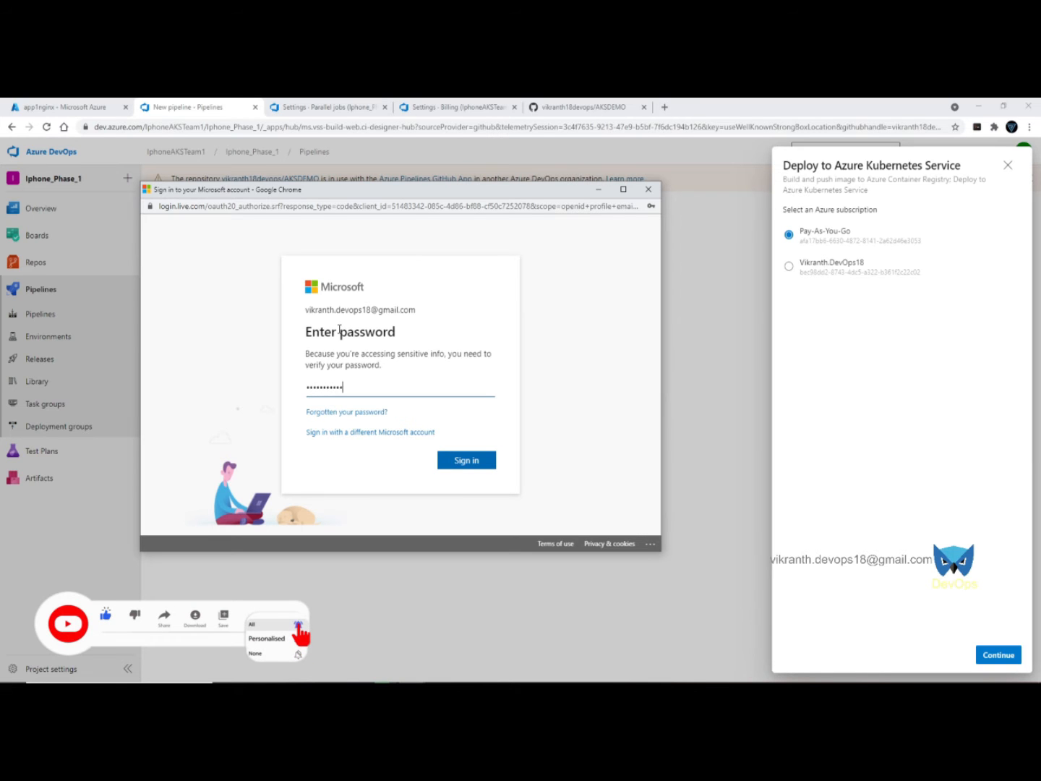
pyautogui.press('Return')
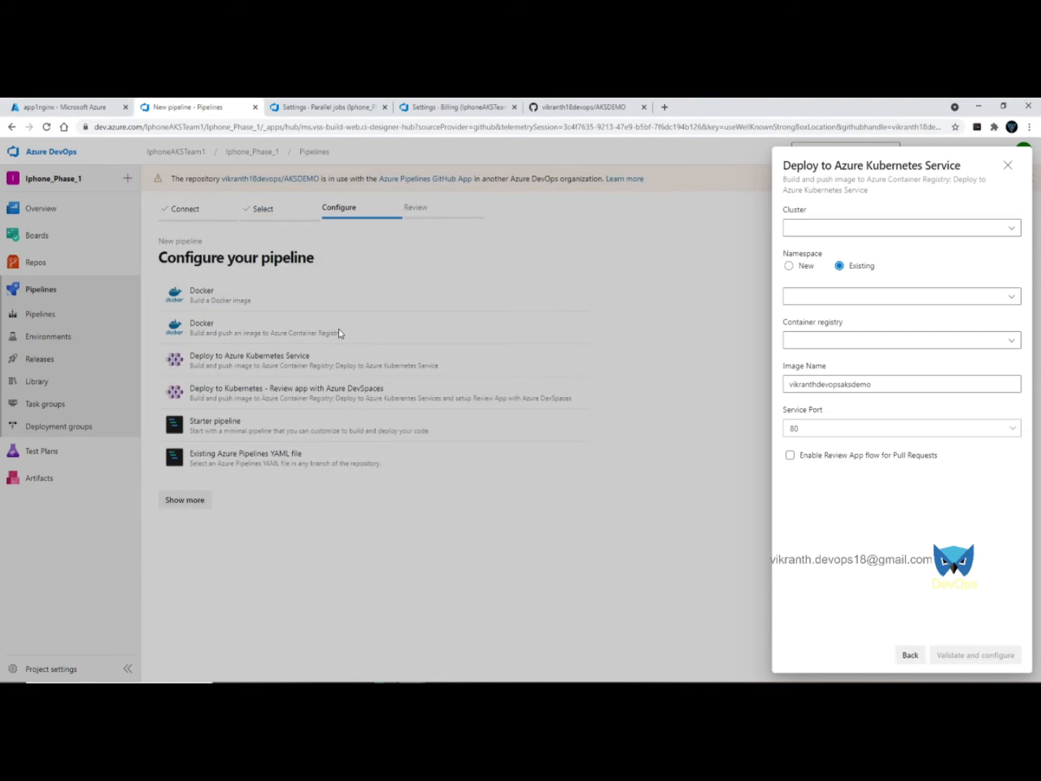
# - Choose cluster aksdemo2, namespace default and container registry acrdevops18
pyautogui.click(894, 230)
pyautogui.click(855, 253)
pyautogui.click(847, 298)
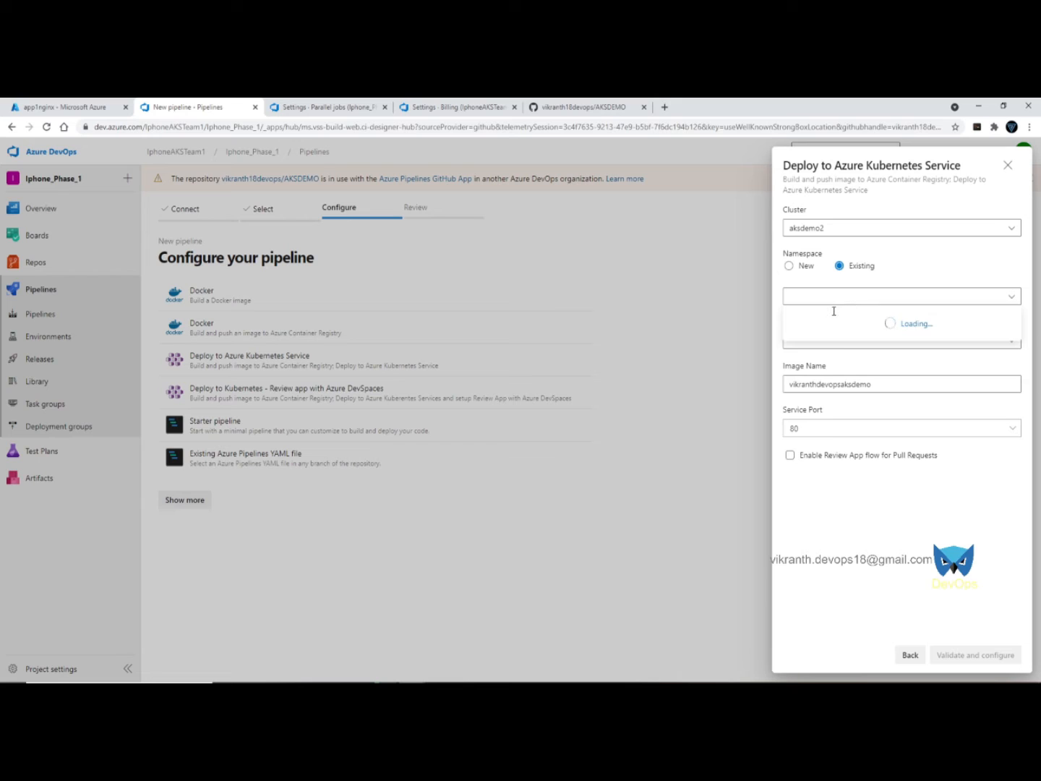
pyautogui.click(827, 322)
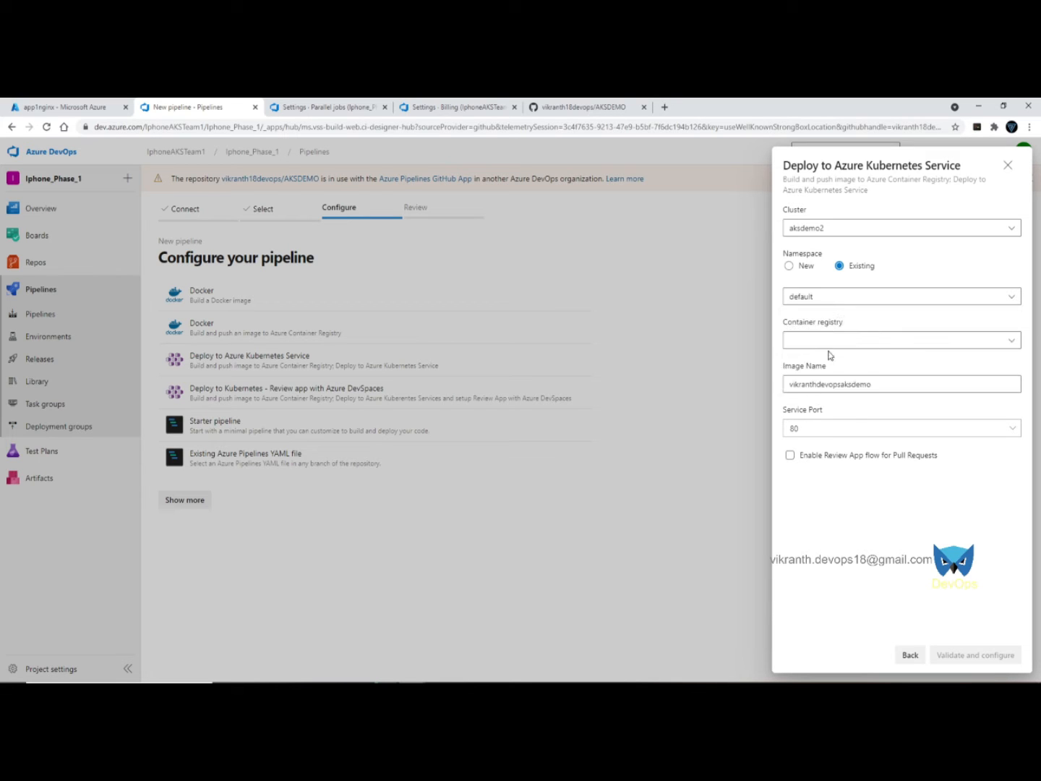
pyautogui.click(838, 341)
pyautogui.click(830, 367)
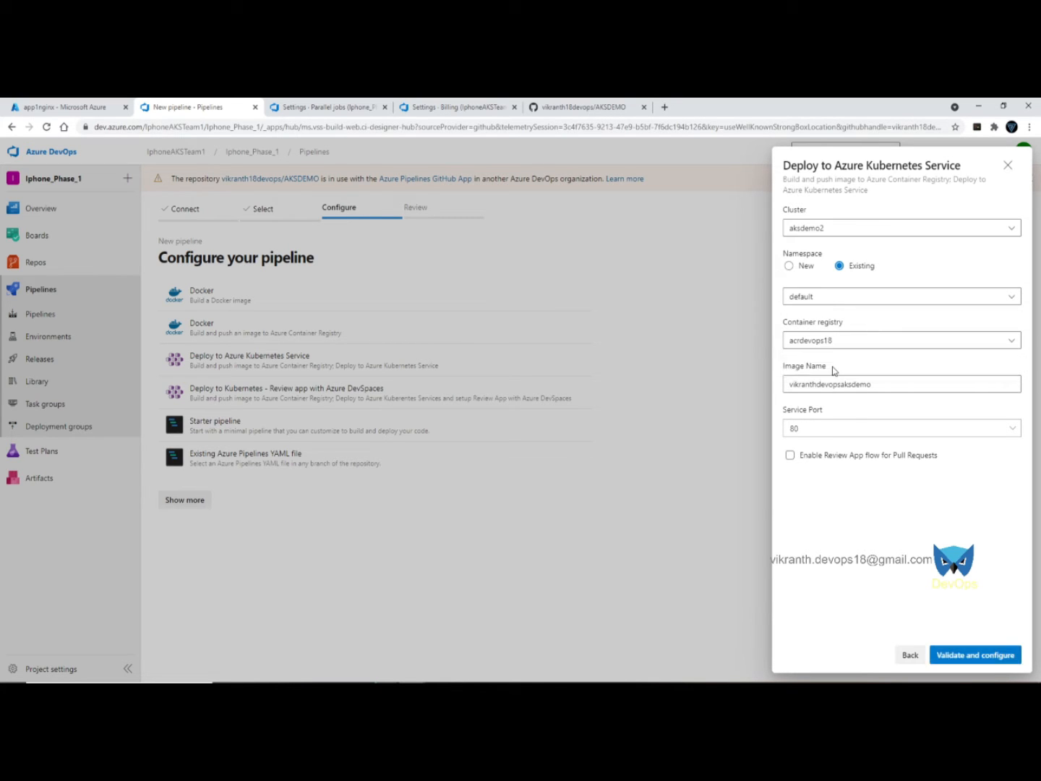
# - Set the image name to app1nginxaks and generate the pipeline YAML
pyautogui.moveTo(912, 383); pyautogui.dragTo(750, 387)
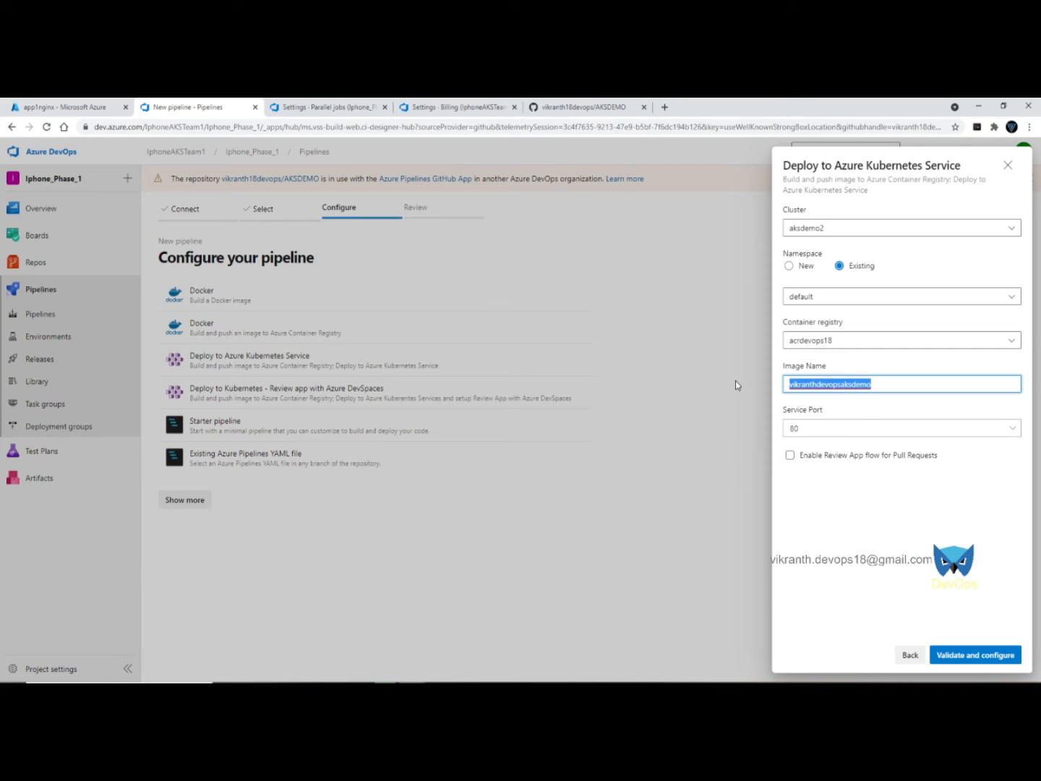
pyautogui.write('app1')
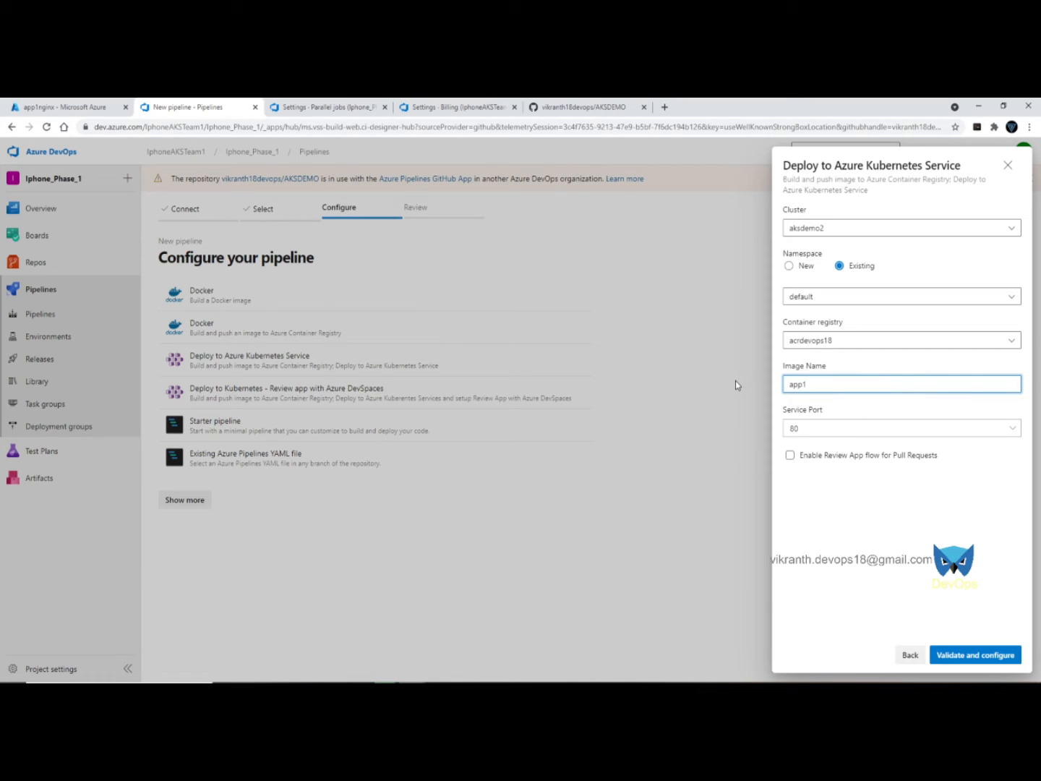
pyautogui.write('nginxaks')
pyautogui.click(951, 663)
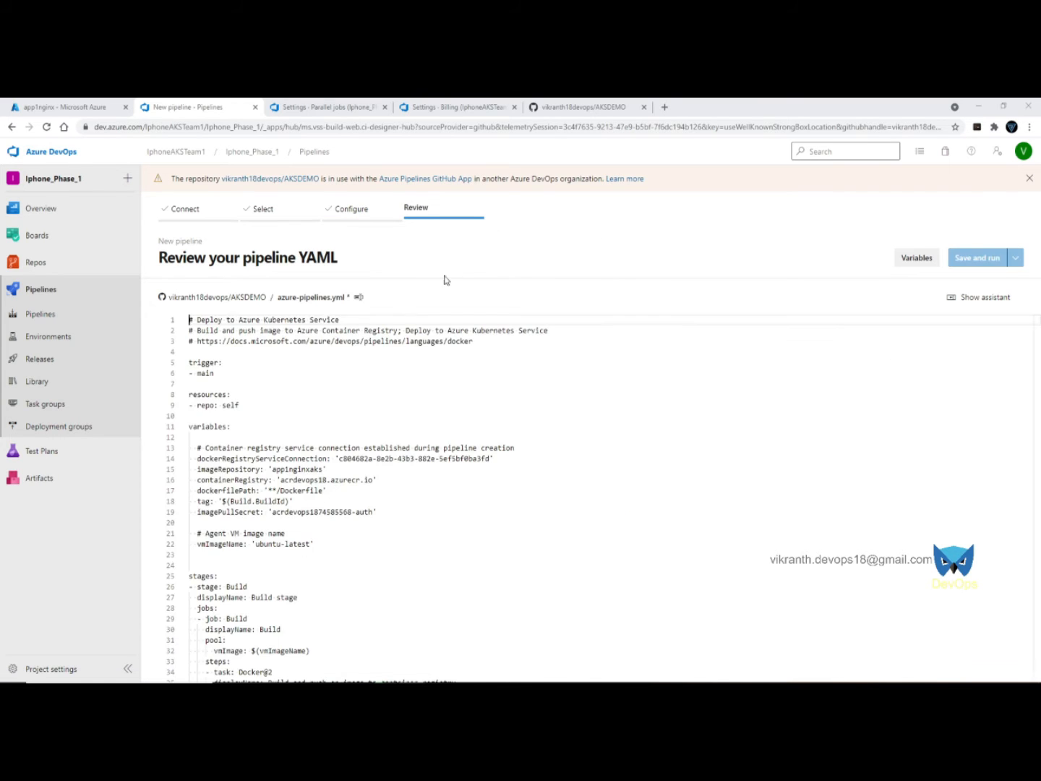
# - Rename the YAML to 02-docker-build-push-to-acs-deploy-to-aks-pipeline.yml, commit to main and run it
pyautogui.click(317, 297)
pyautogui.write('02-docker-build-push-to-acs-deploy-to-aks-pipeline.yml')
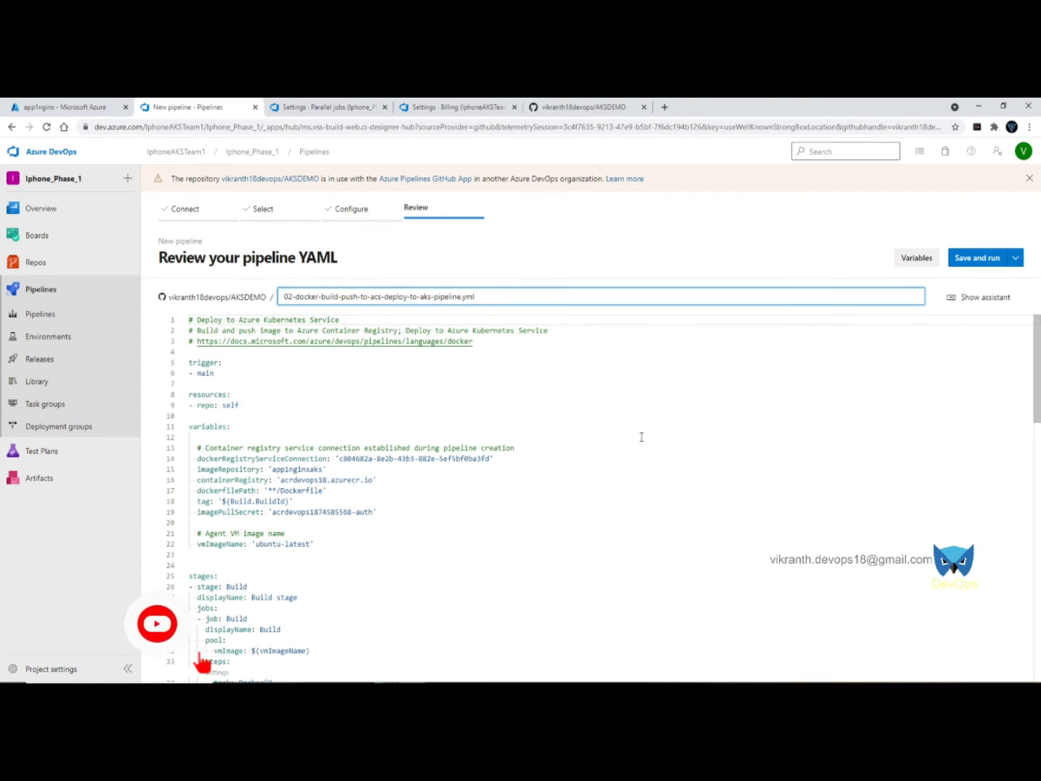
pyautogui.click(641, 418)
pyautogui.click(976, 258)
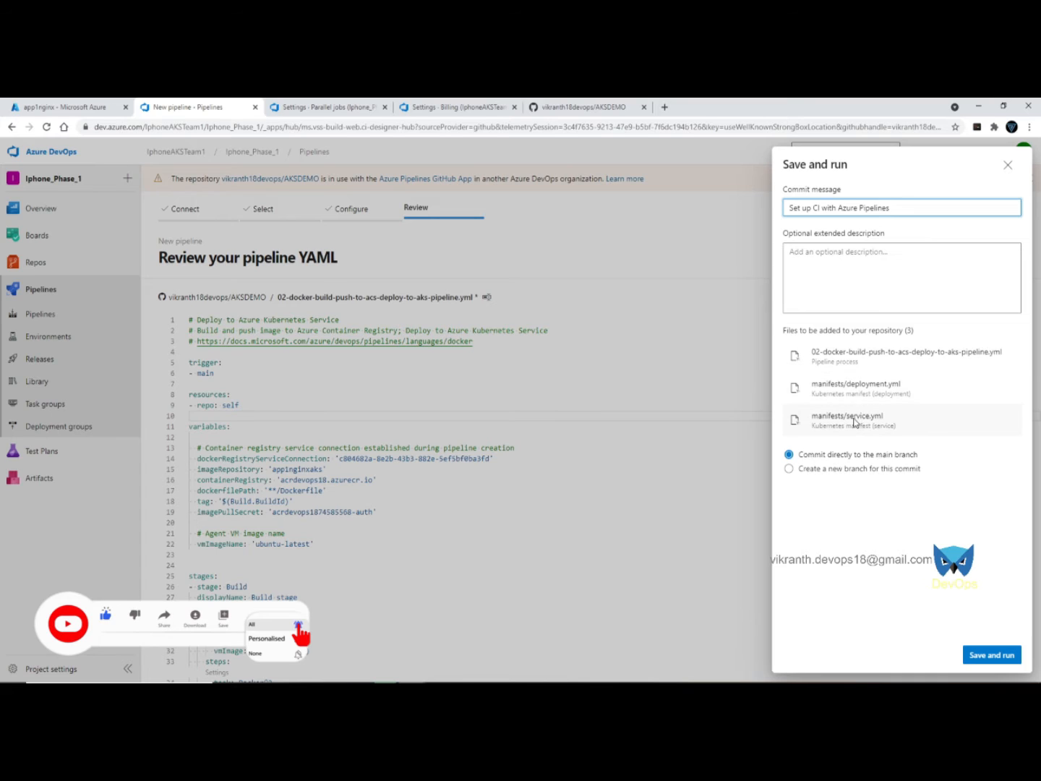
pyautogui.click(994, 656)
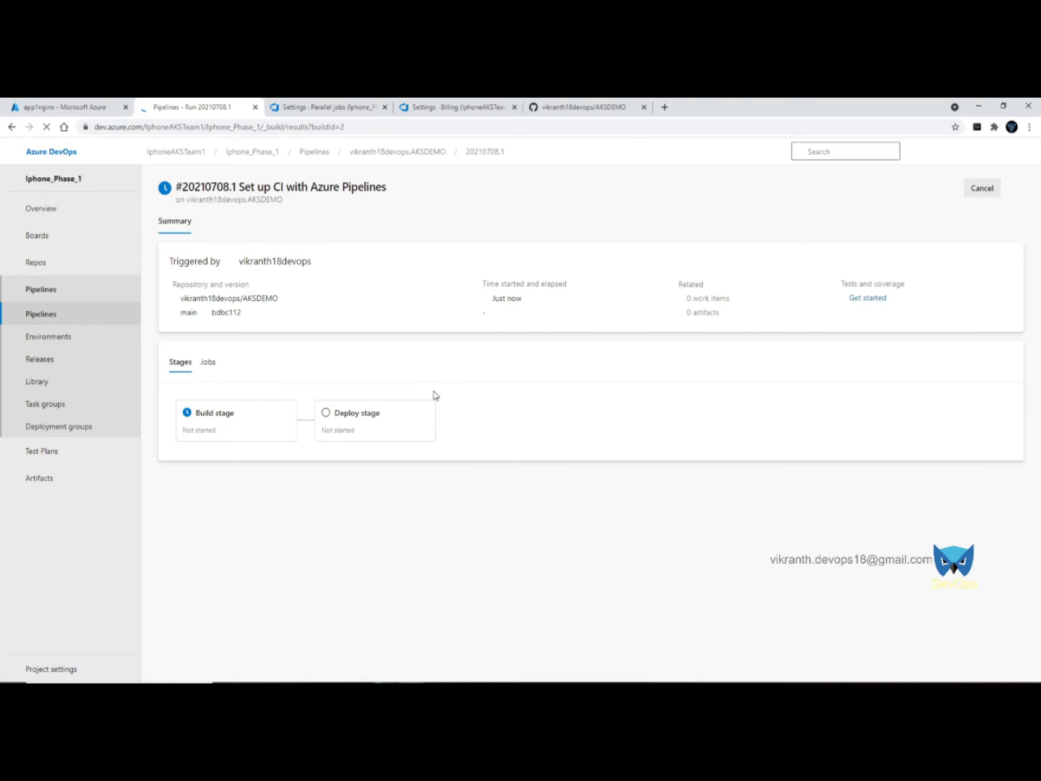
# - Follow the Build job's steps until the Docker image is built and pushed to ACR
pyautogui.click(228, 427)
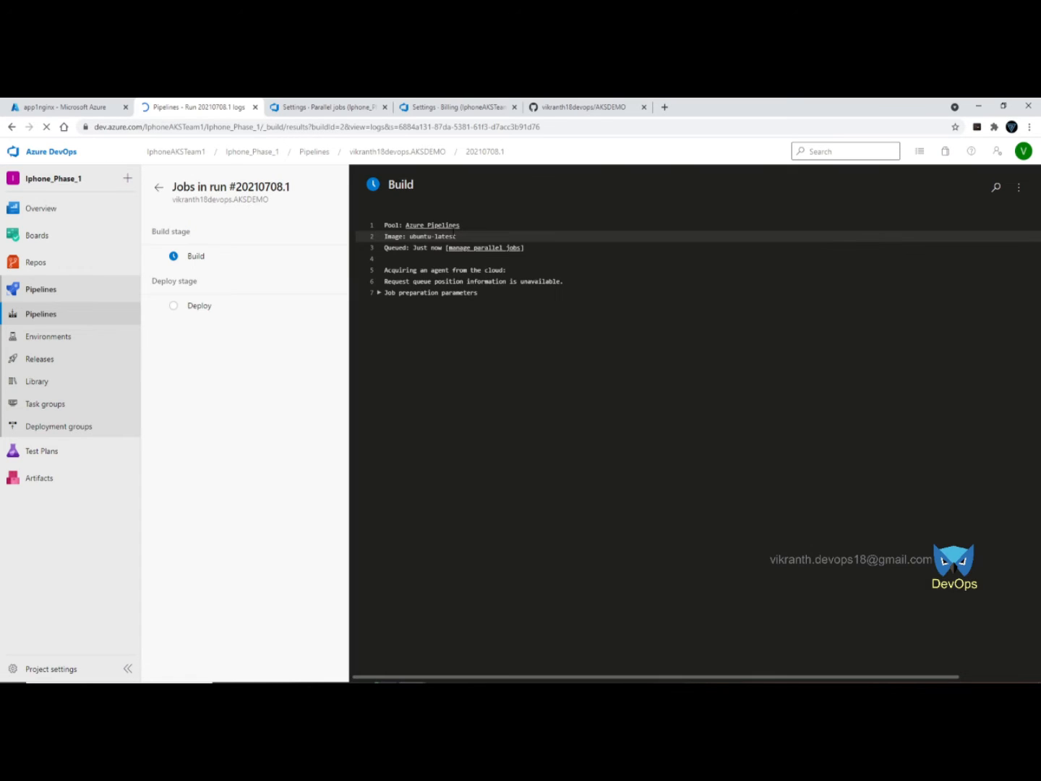
pyautogui.click(199, 306)
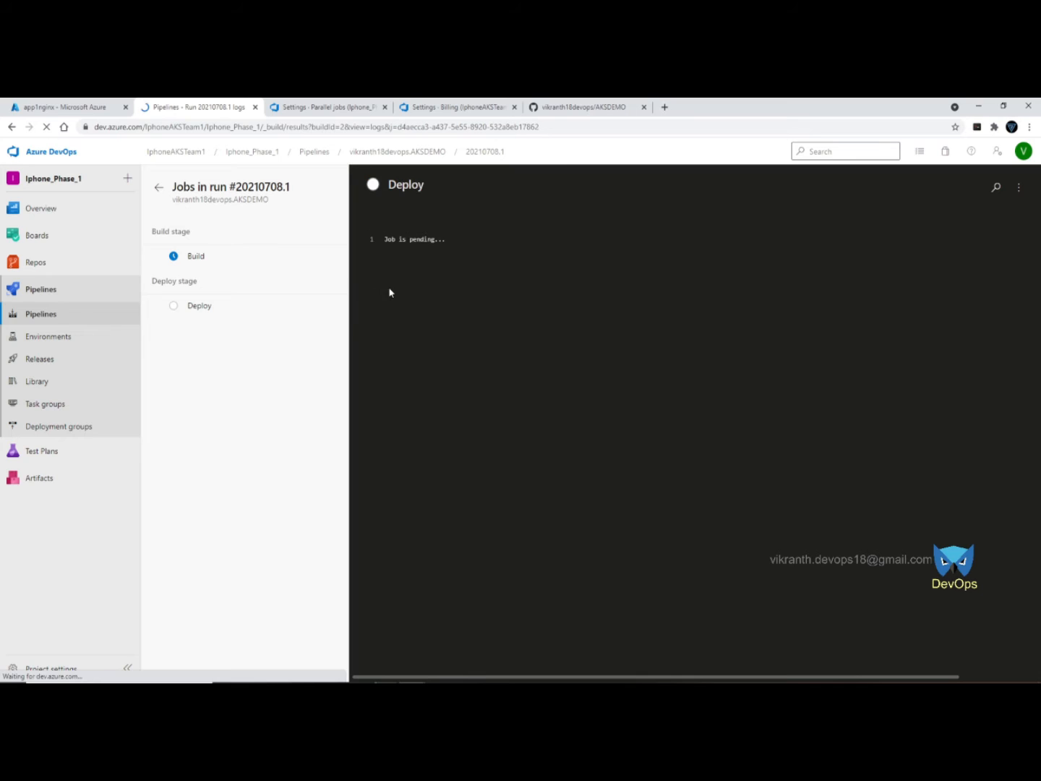
pyautogui.click(390, 241)
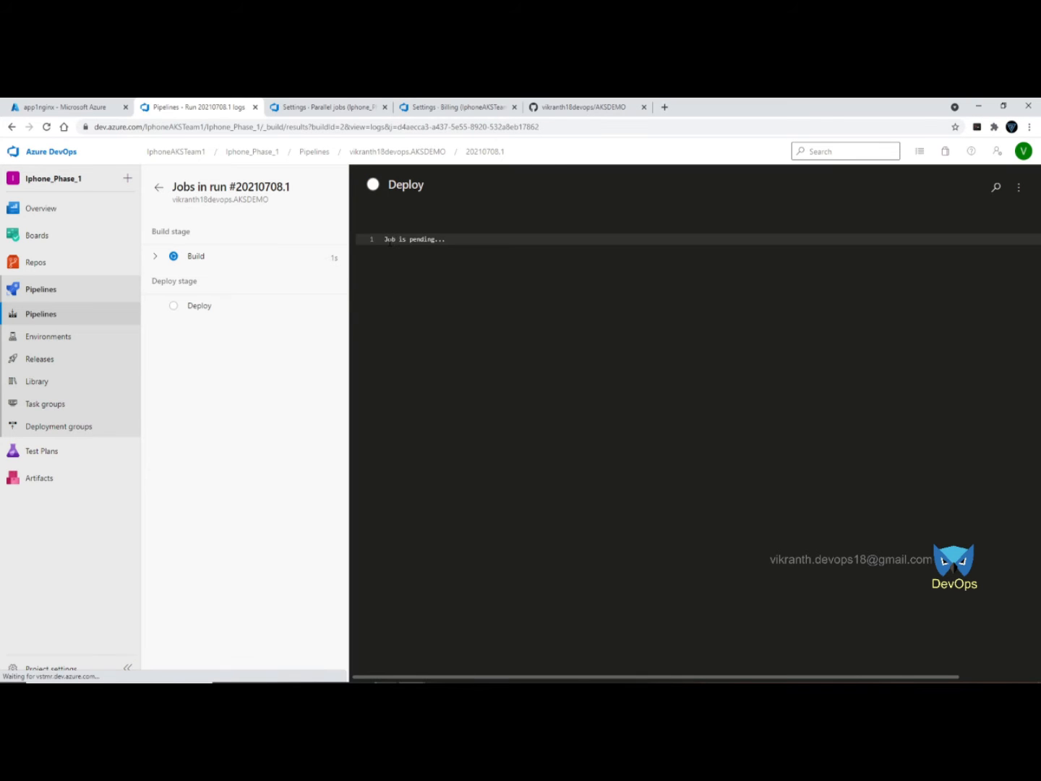
pyautogui.click(157, 258)
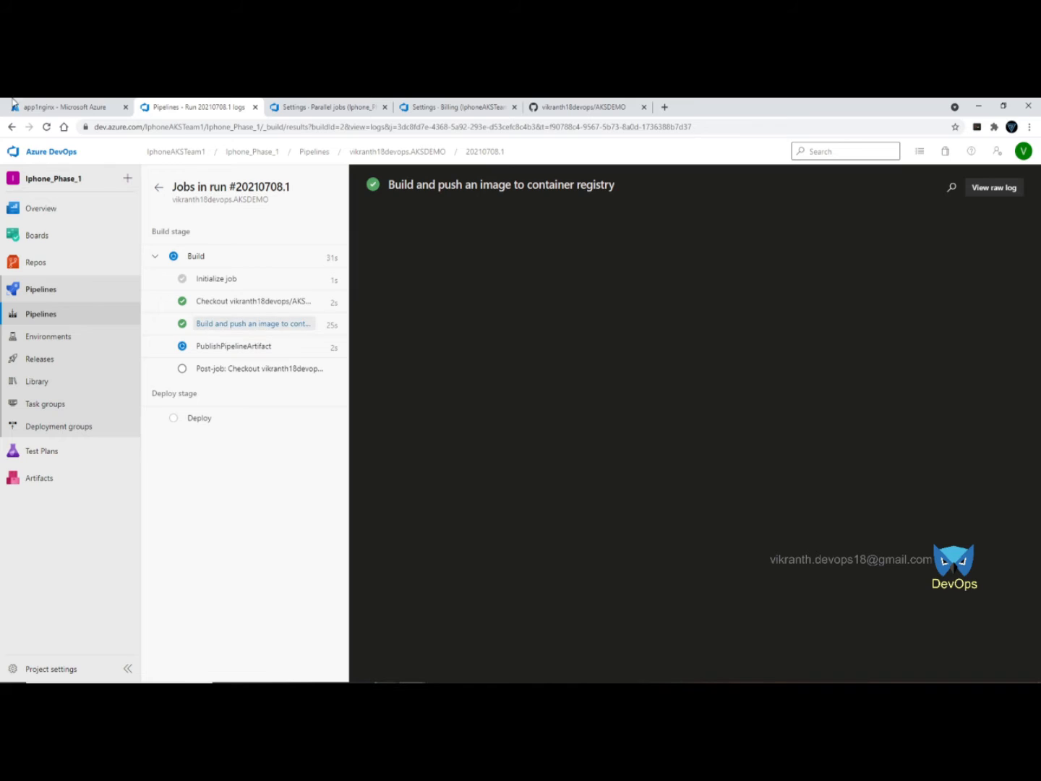
pyautogui.click(50, 106)
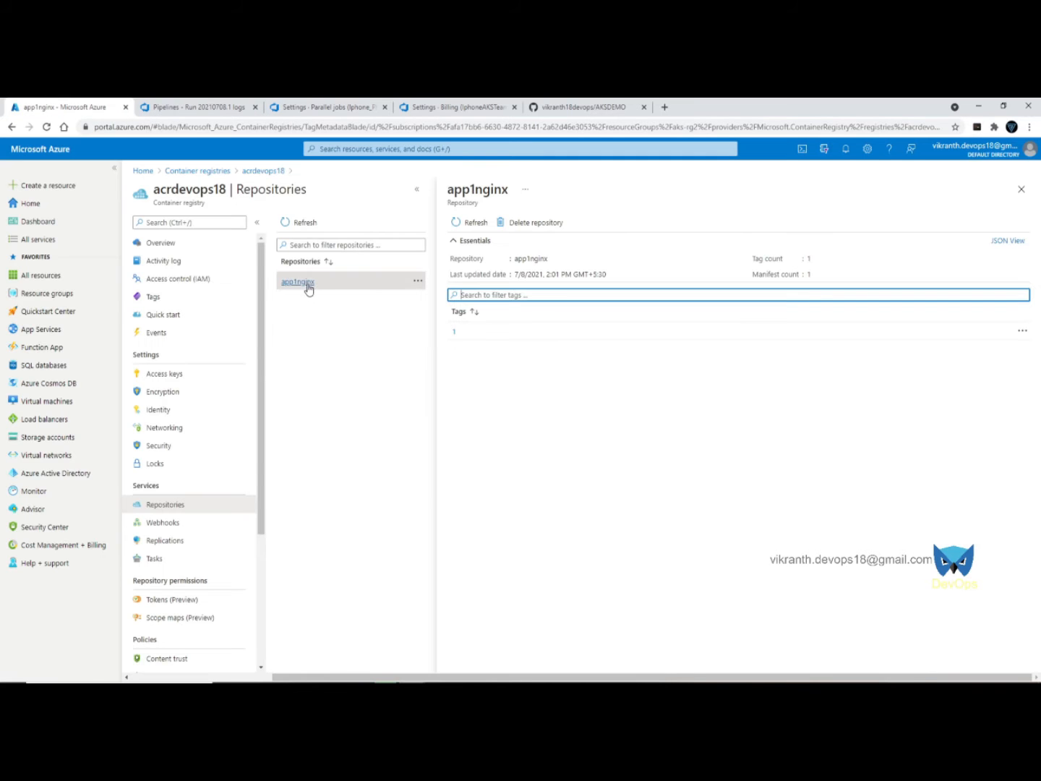
# - Refresh acrdevops18's repositories and verify app1nginxaks holds an image tagged 2
pyautogui.click(287, 221)
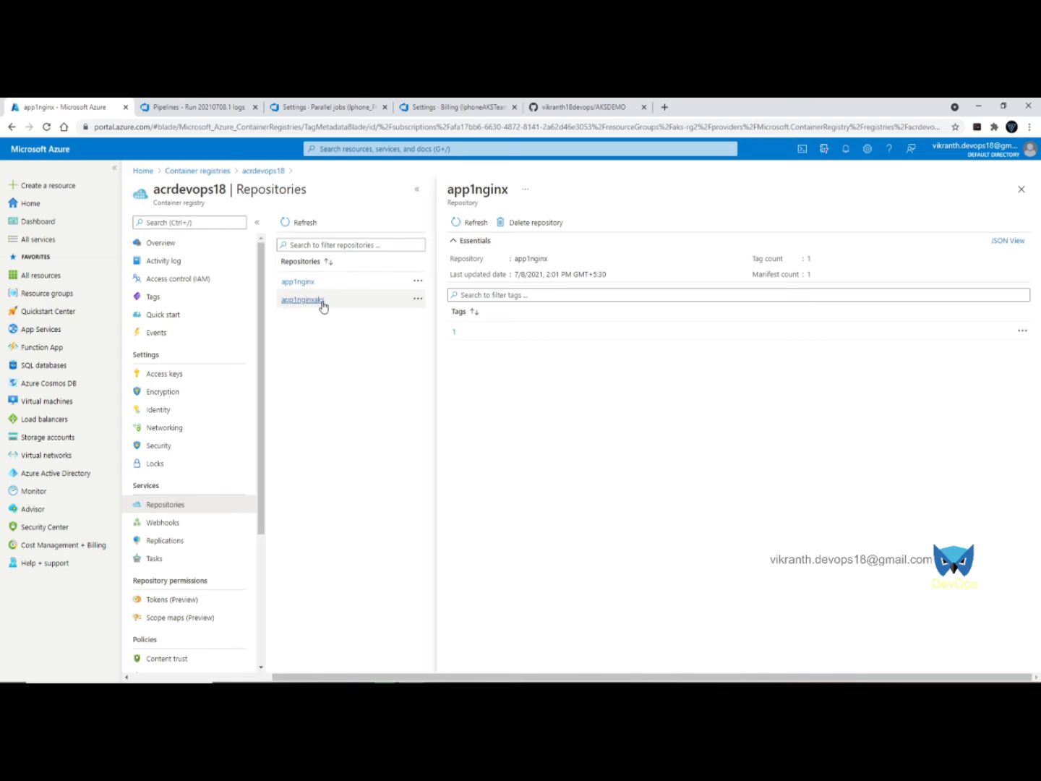
pyautogui.click(307, 303)
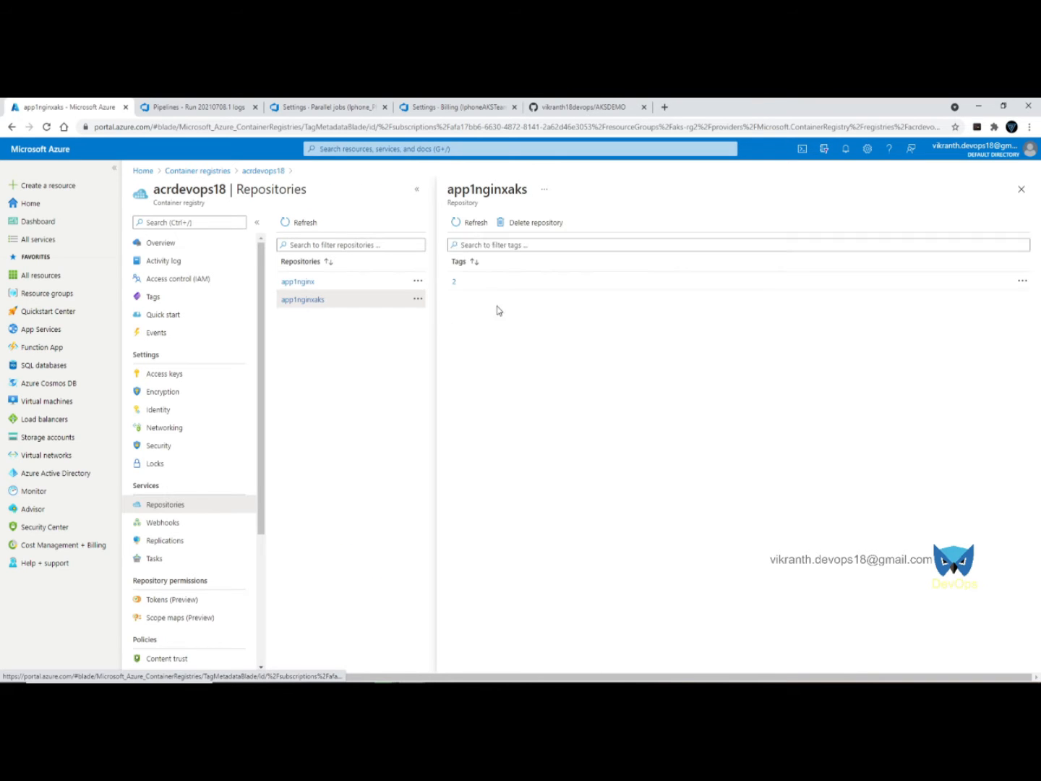
pyautogui.click(174, 106)
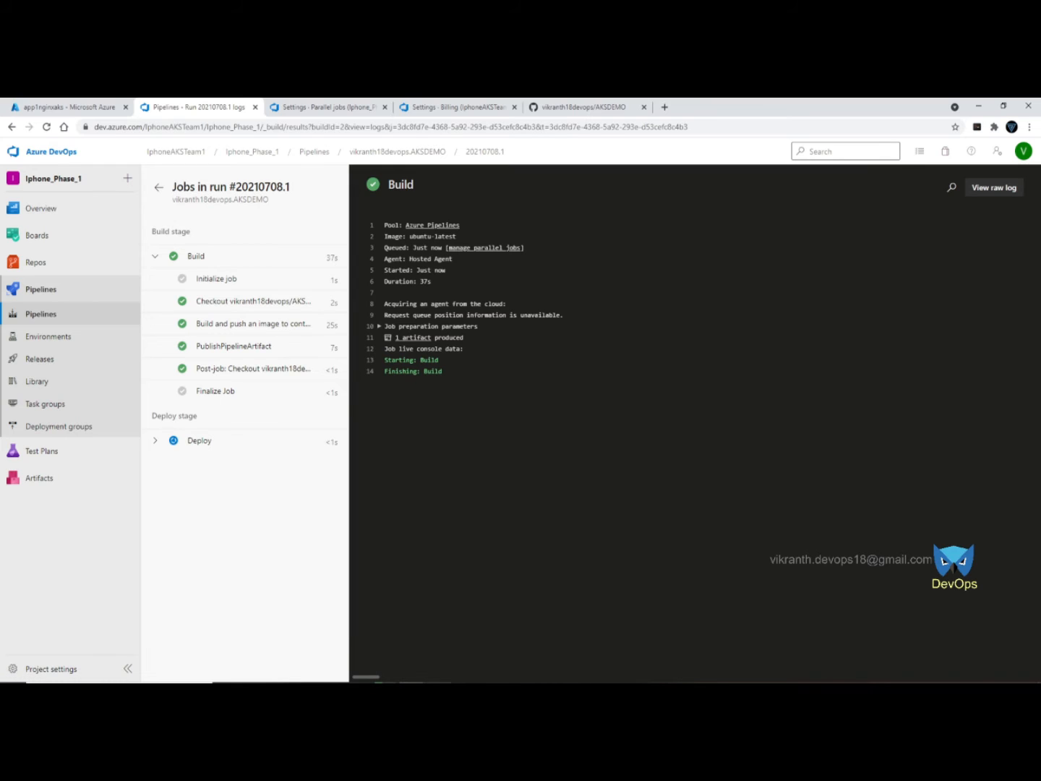
# - List the pods in the default namespace with kubectl get pods
pyautogui.click(439, 686)
pyautogui.press('Up')
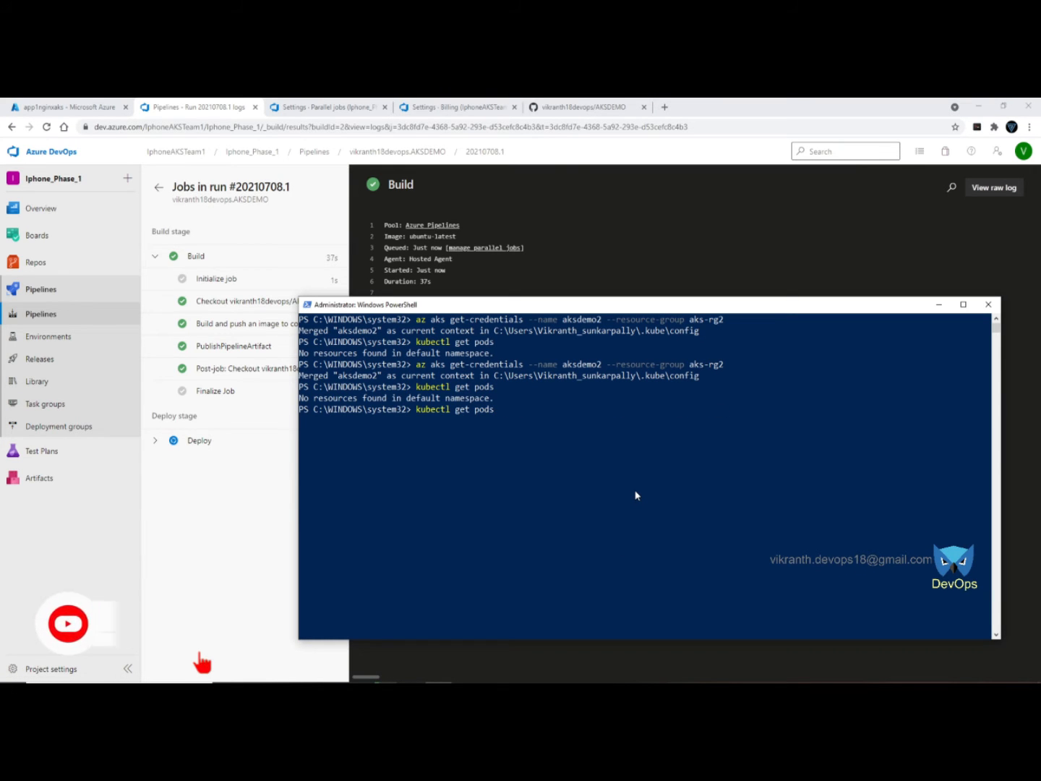
pyautogui.press('Return')
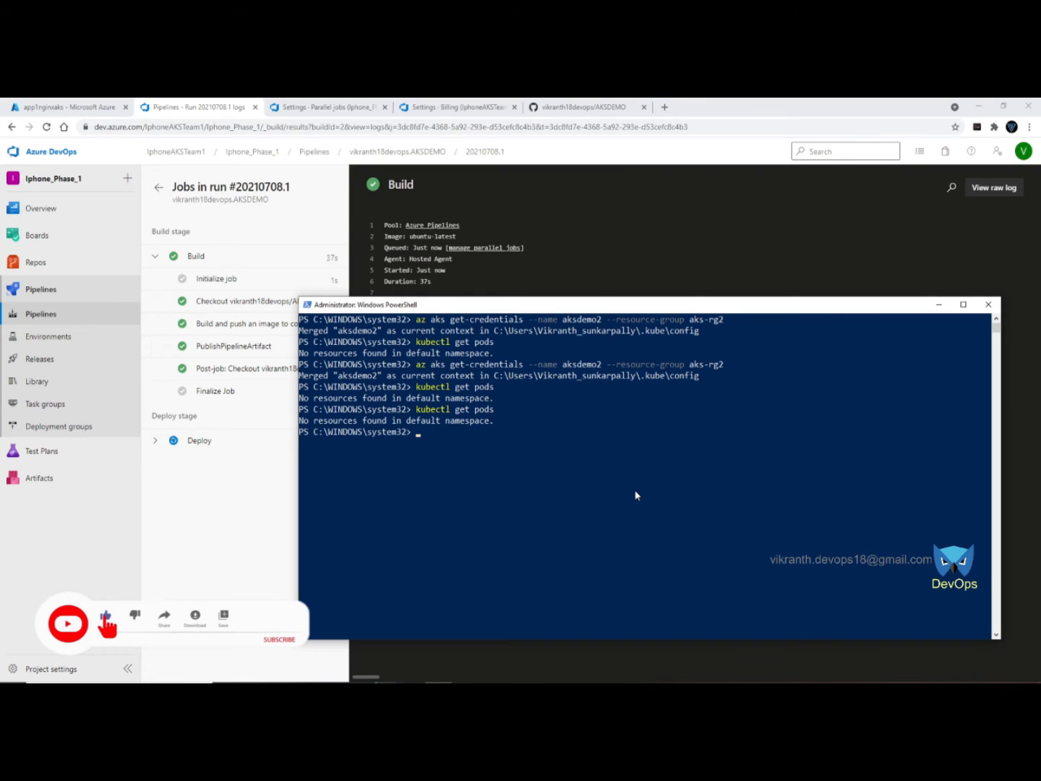
# - Copy the service's external IP 20.98.187.39 from the Deploy to Kubernetes cluster log
pyautogui.hotkey('alt', 'Tab')
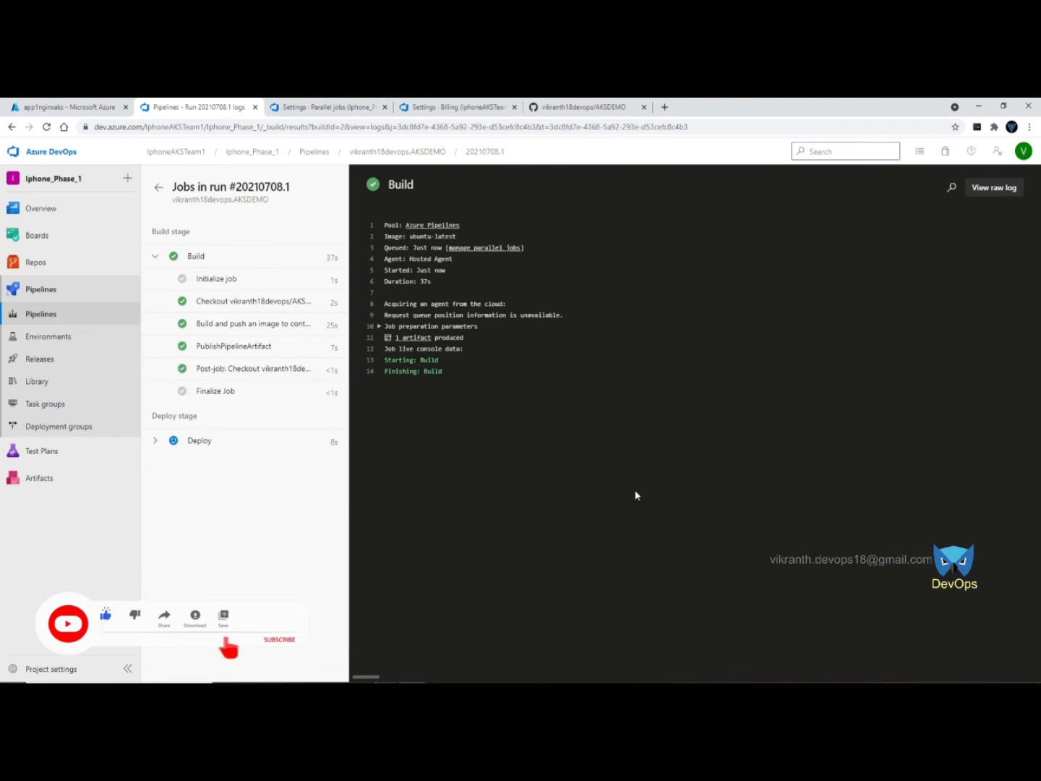
pyautogui.click(157, 441)
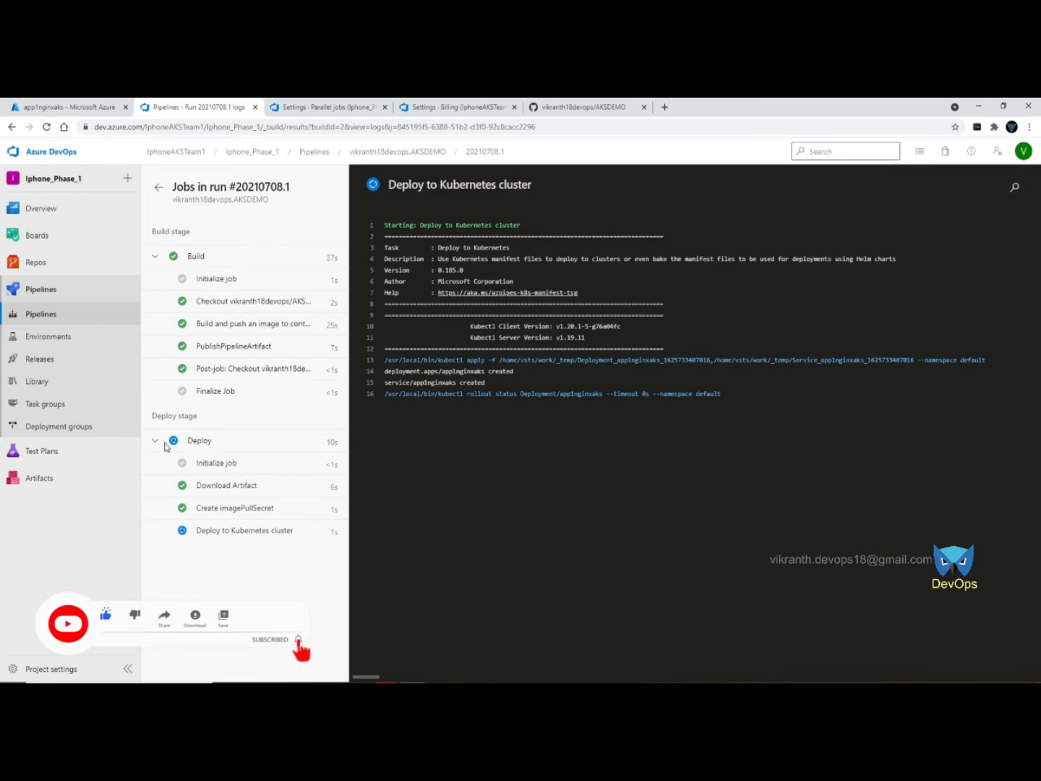
pyautogui.click(238, 531)
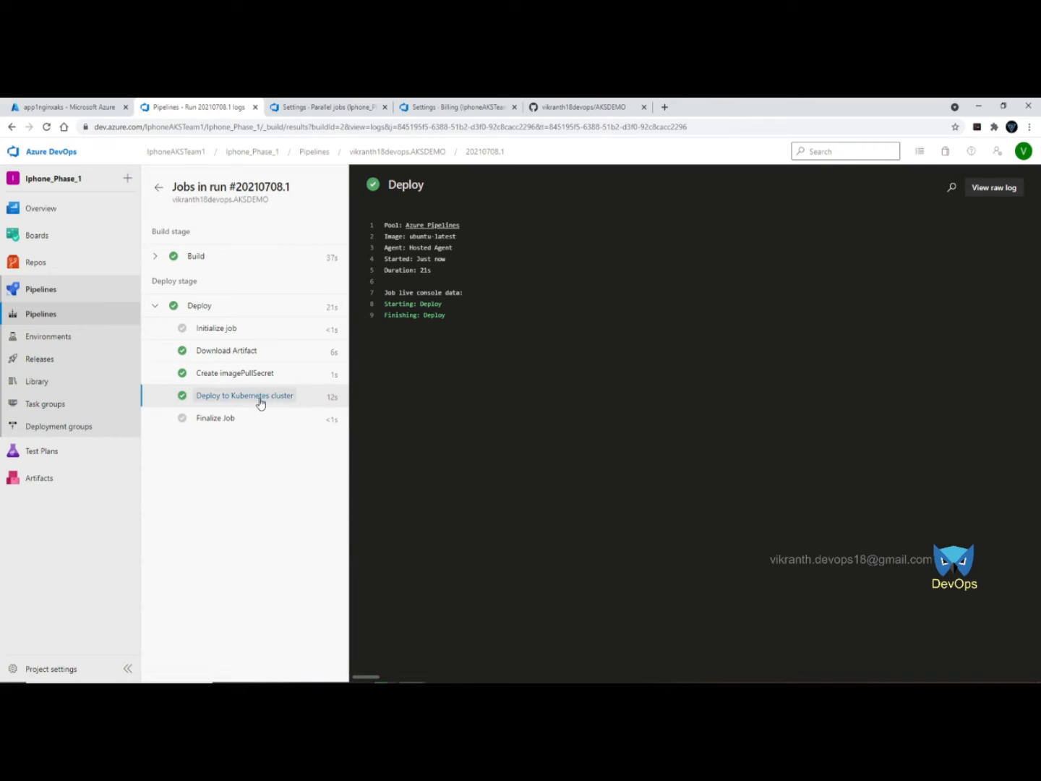
pyautogui.click(260, 402)
pyautogui.scroll(-10, 695, 471)
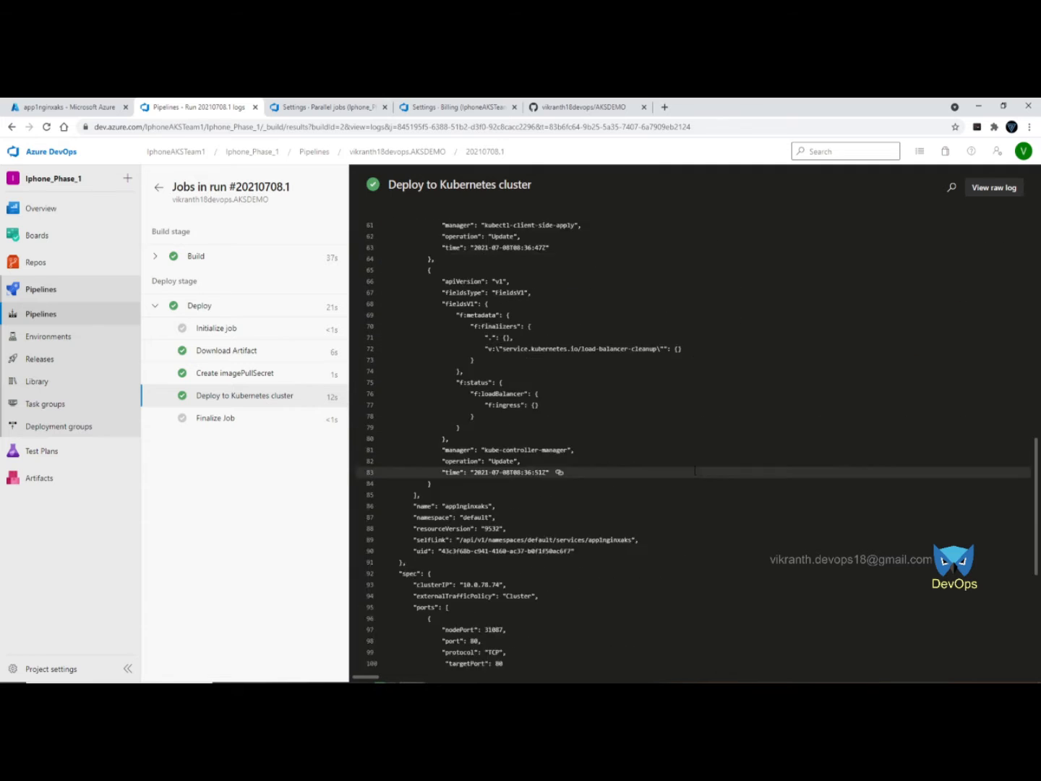
pyautogui.scroll(-5, 695, 470)
pyautogui.moveTo(484, 518); pyautogui.dragTo(531, 518)
pyautogui.hotkey('ctrl', 'c')
# - Load 20.98.187.39 in a new Chrome tab
pyautogui.click(663, 107)
pyautogui.hotkey('ctrl', 'v')
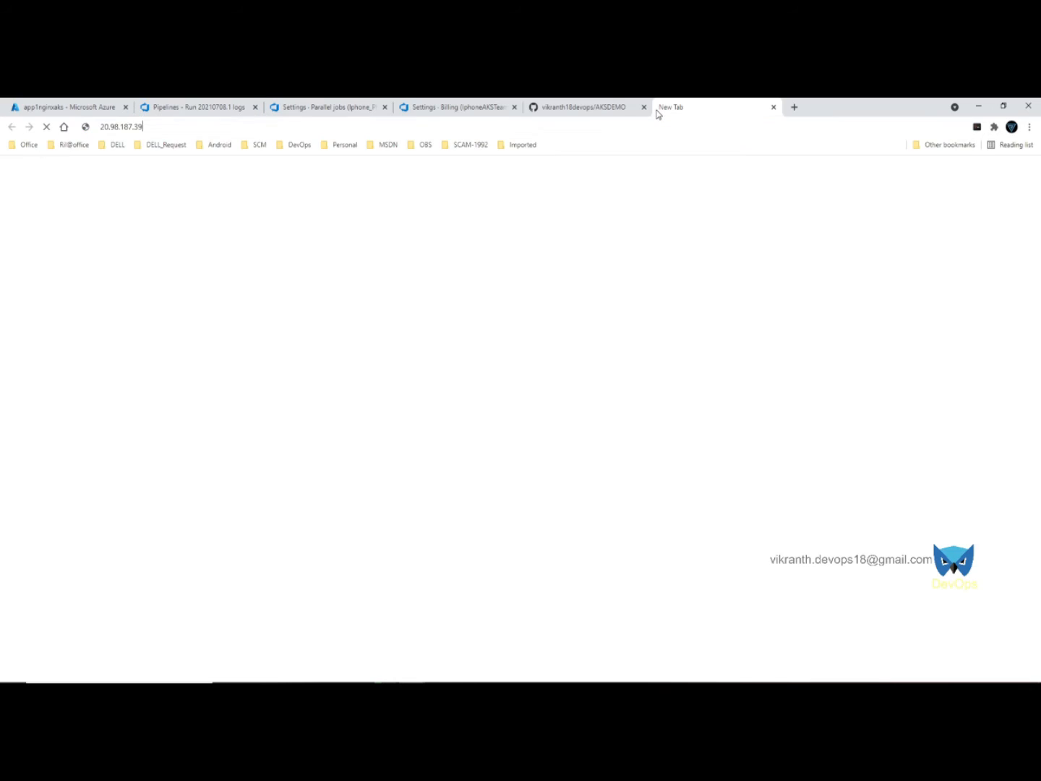
pyautogui.press('Return')
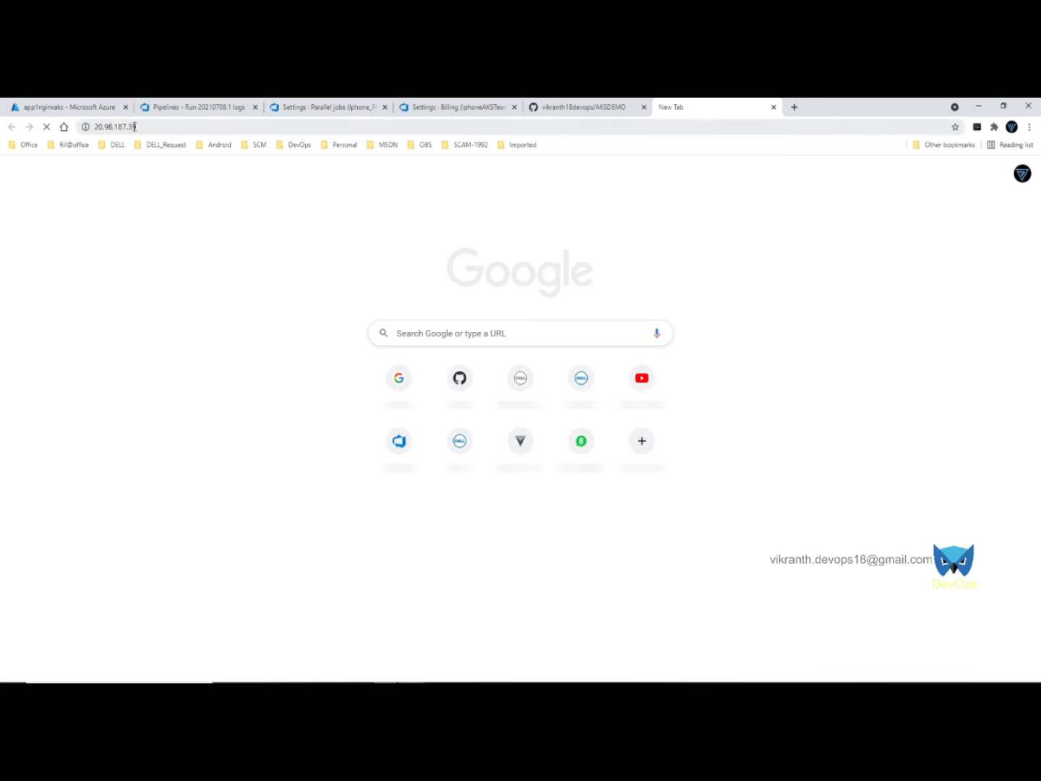
pyautogui.click(174, 126)
pyautogui.press('Return')
# - Stop the stalled load and re-enter 20.98.187.39 to retry
pyautogui.click(183, 127)
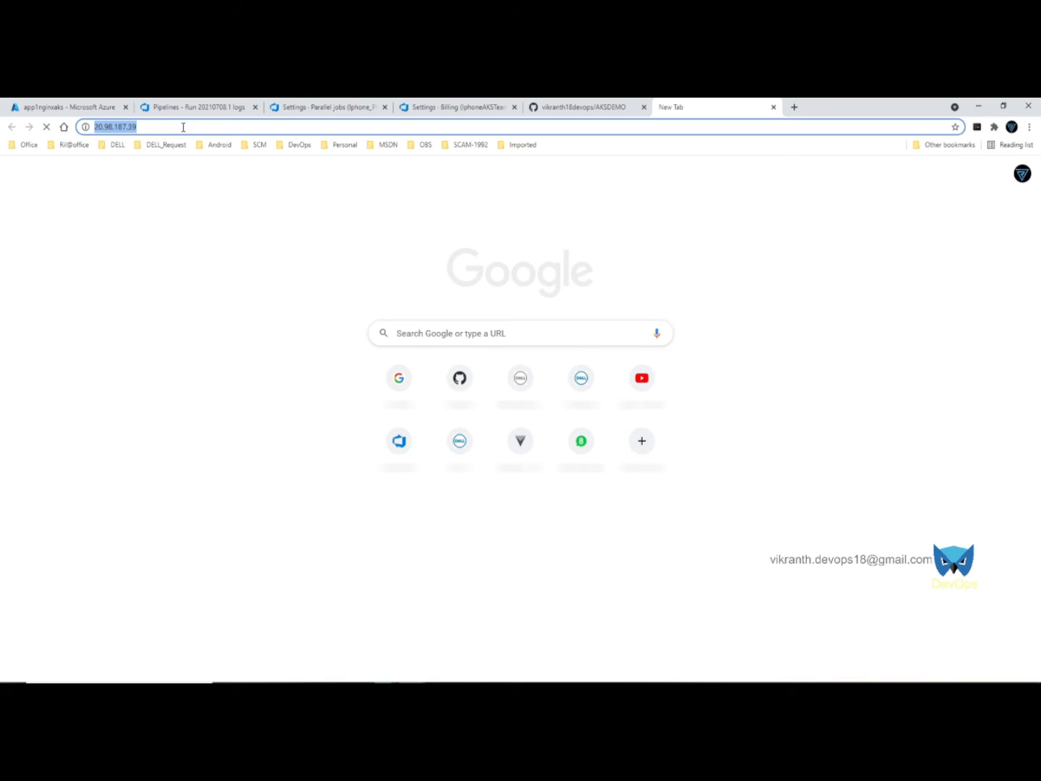
pyautogui.click(45, 128)
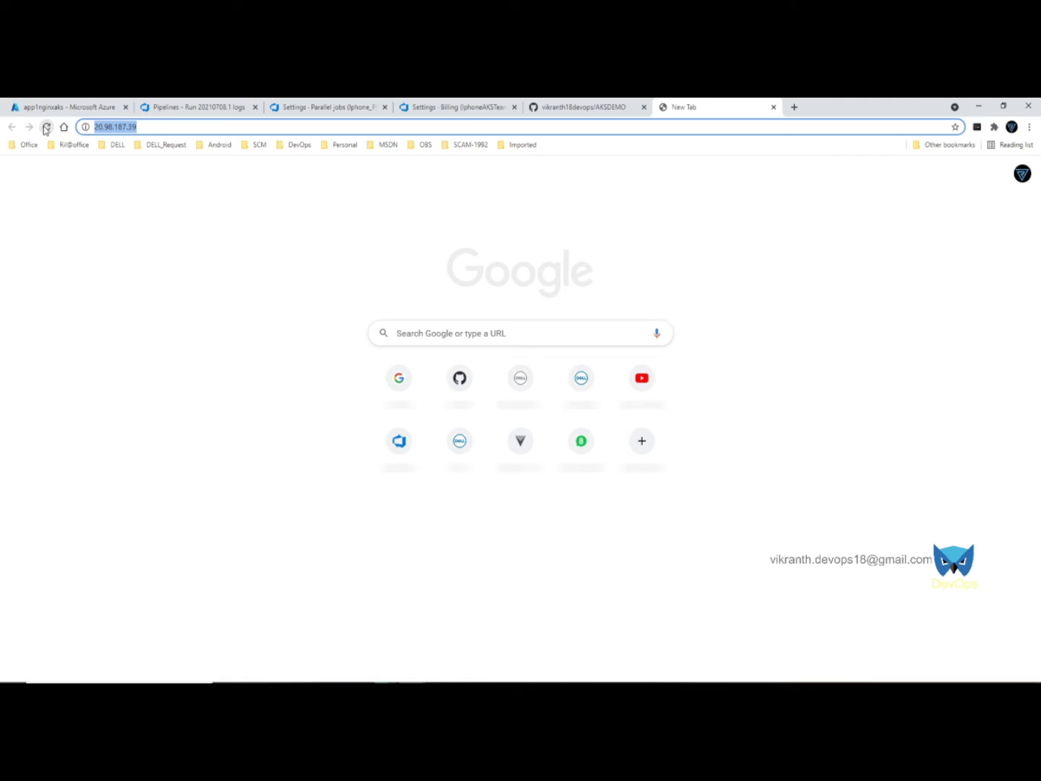
pyautogui.click(198, 127)
pyautogui.hotkey('ctrl', 'v')
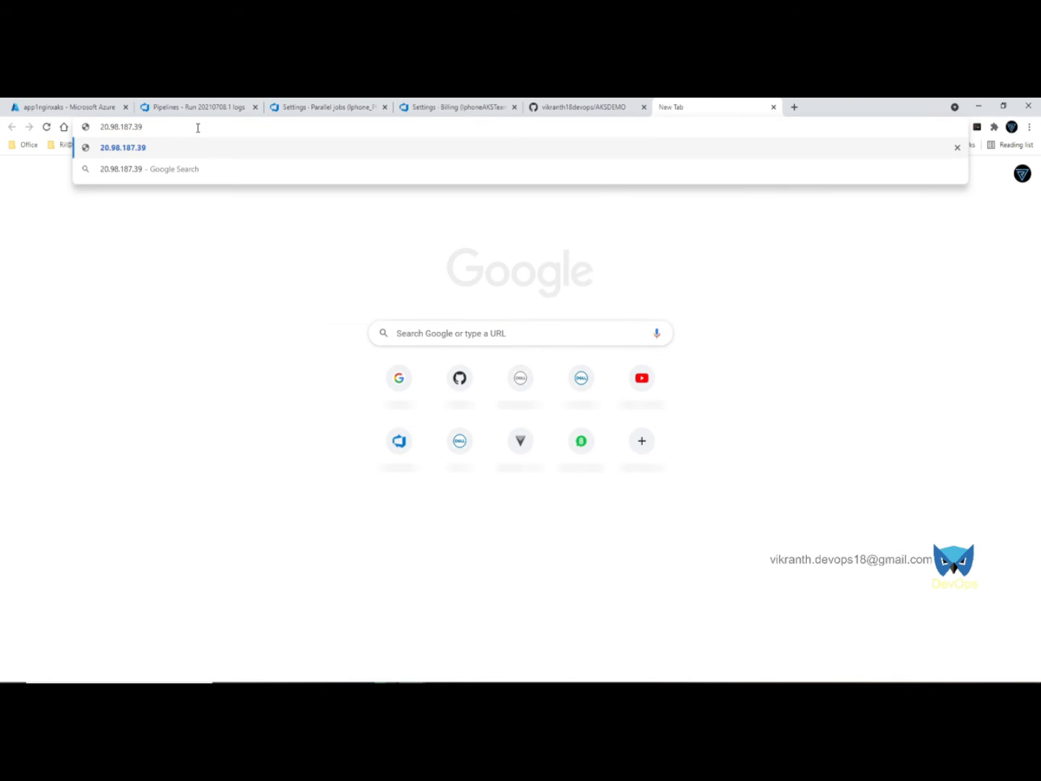
pyautogui.press('Return')
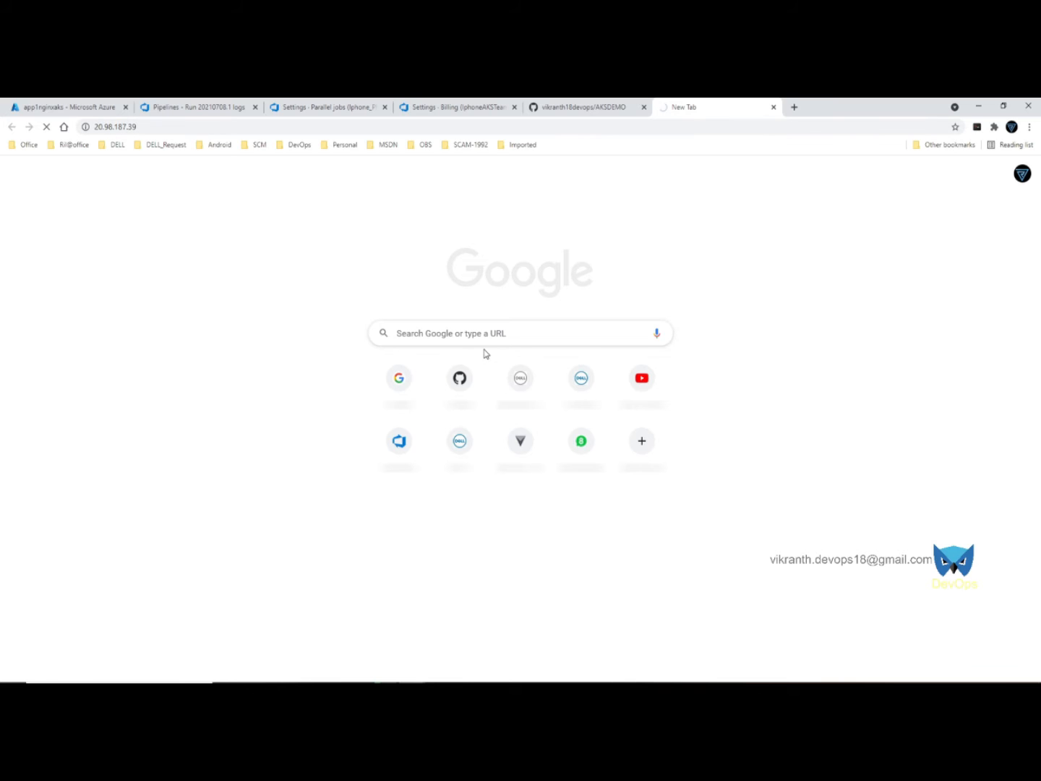
pyautogui.click(438, 682)
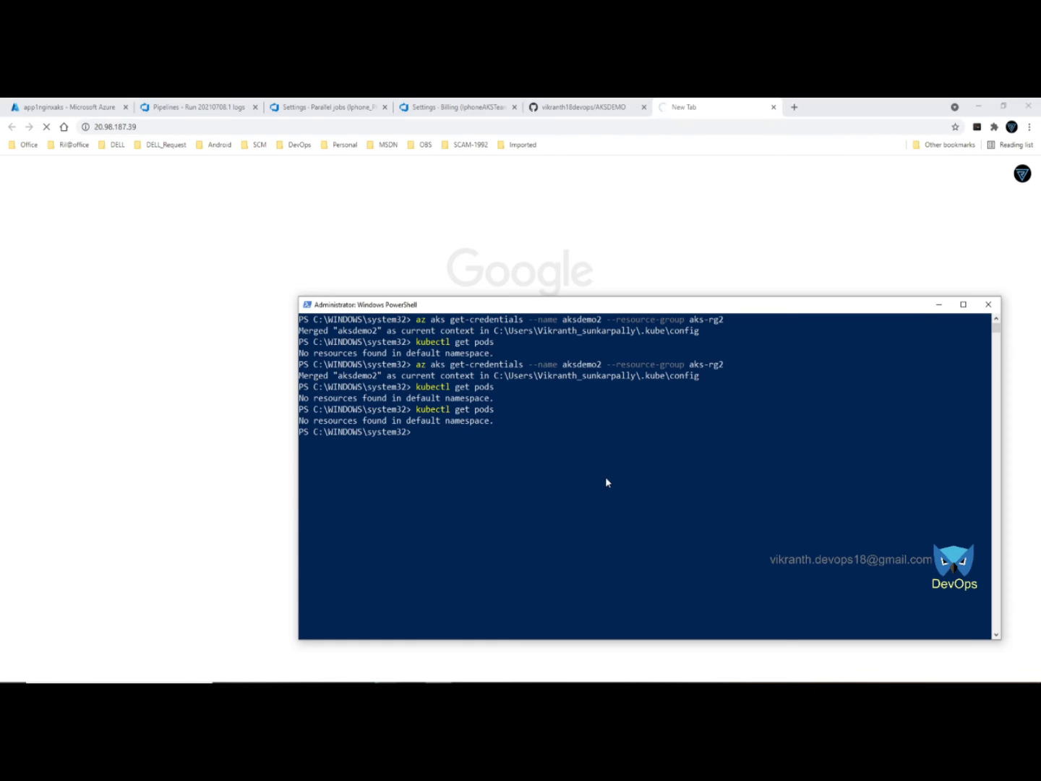
# - List the cluster's deployments with kubectl get deploy
pyautogui.press('Up')
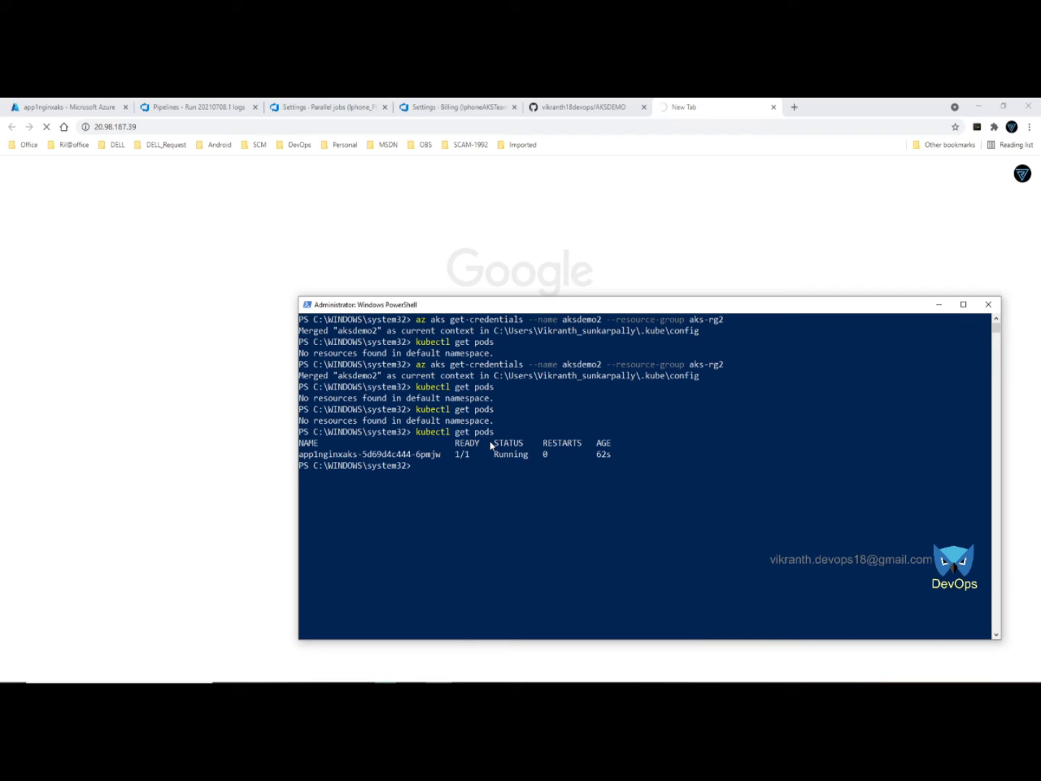
pyautogui.press('Up')
pyautogui.press('BackSpace')
pyautogui.press('BackSpace')
pyautogui.press('BackSpace')
pyautogui.press('BackSpace')
pyautogui.write('deploy')
pyautogui.press('Return')
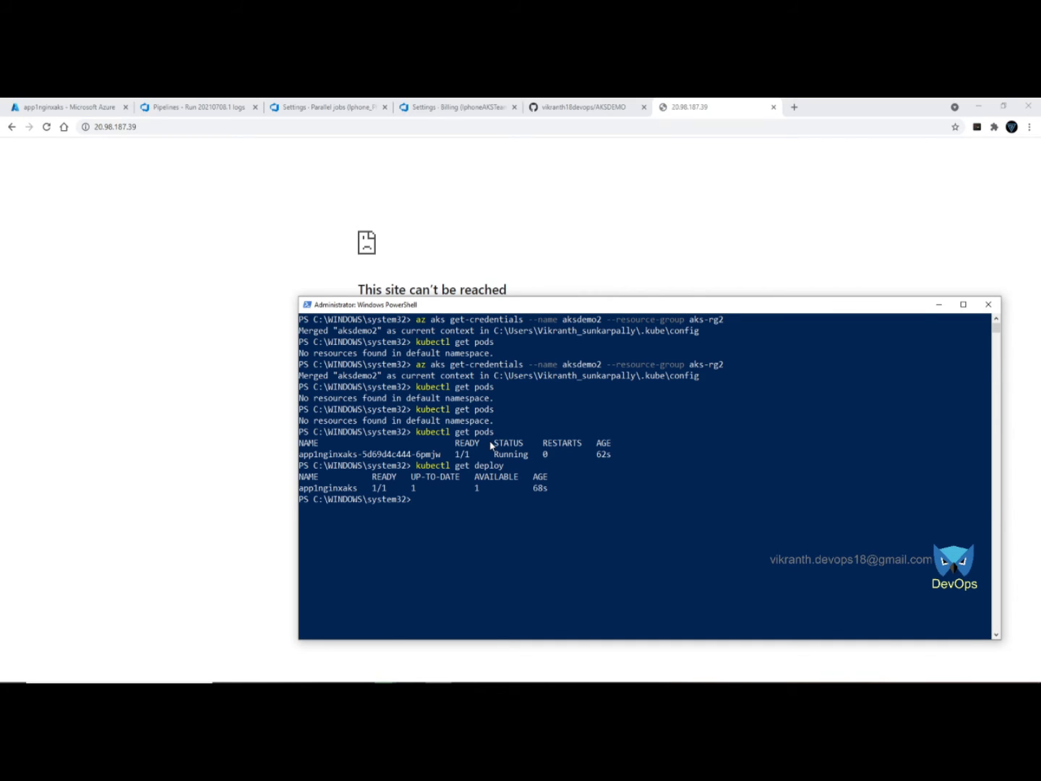
# - List services with kubectl get svc to confirm the LoadBalancer IP 20.98.187.39
pyautogui.press('Up')
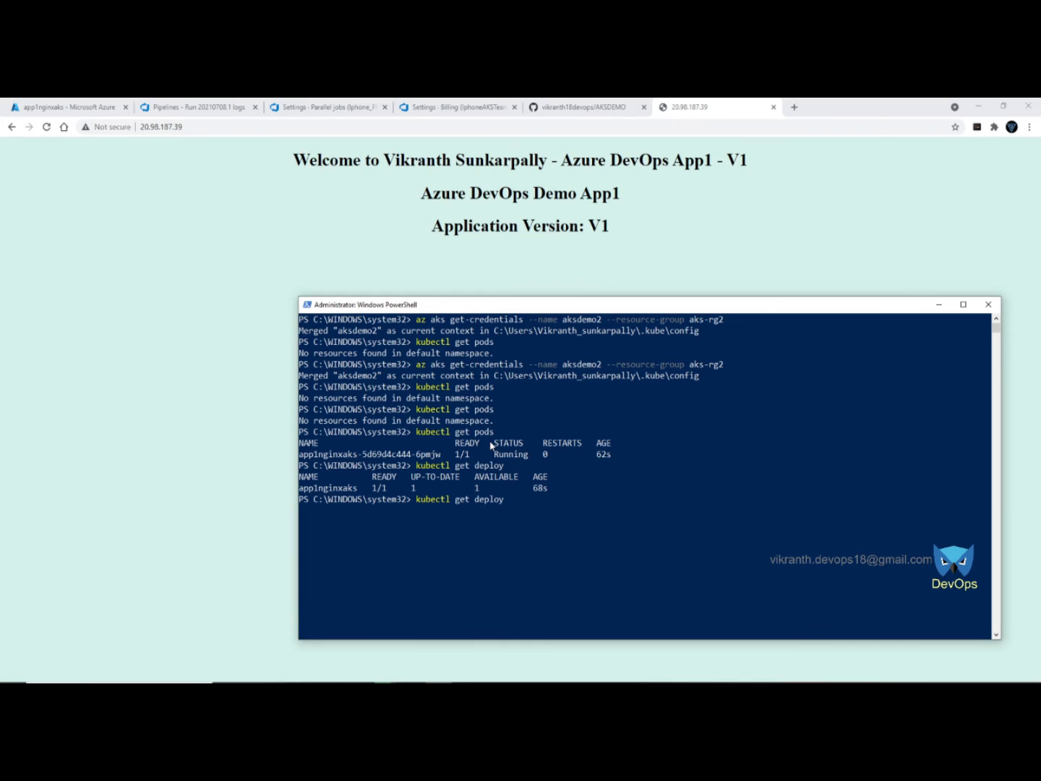
pyautogui.press('BackSpace')
pyautogui.press('BackSpace')
pyautogui.press('BackSpace')
pyautogui.press('BackSpace')
pyautogui.press('BackSpace')
pyautogui.write('svc')
pyautogui.press('Return')
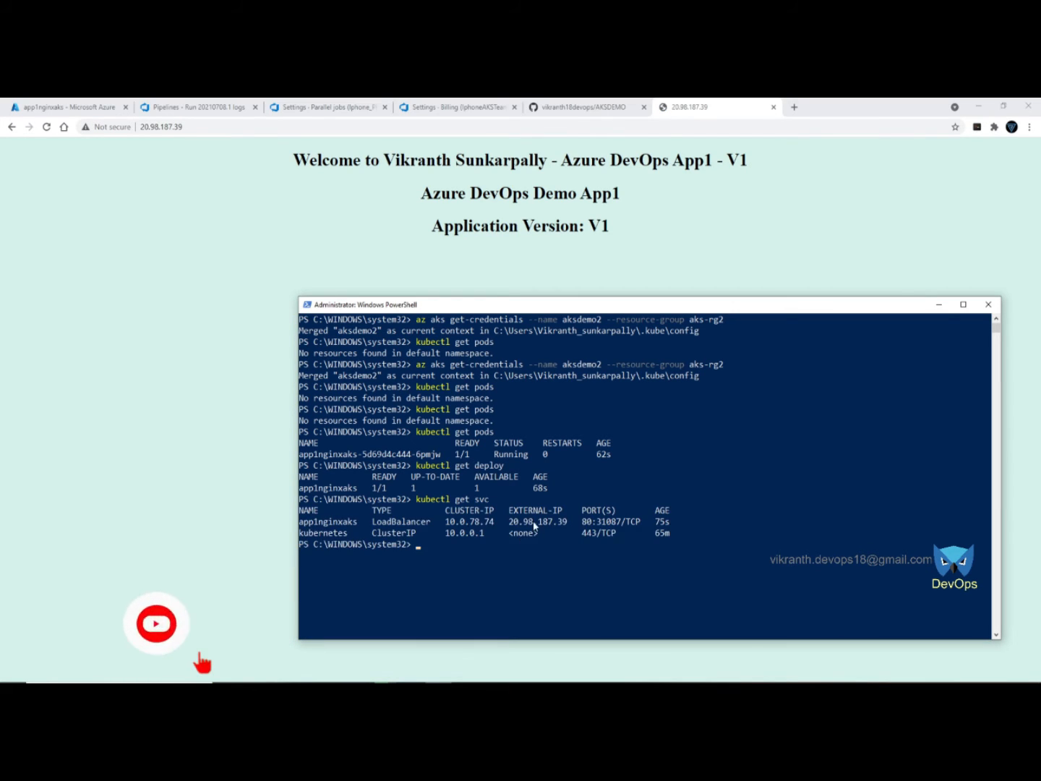
pyautogui.click(347, 129)
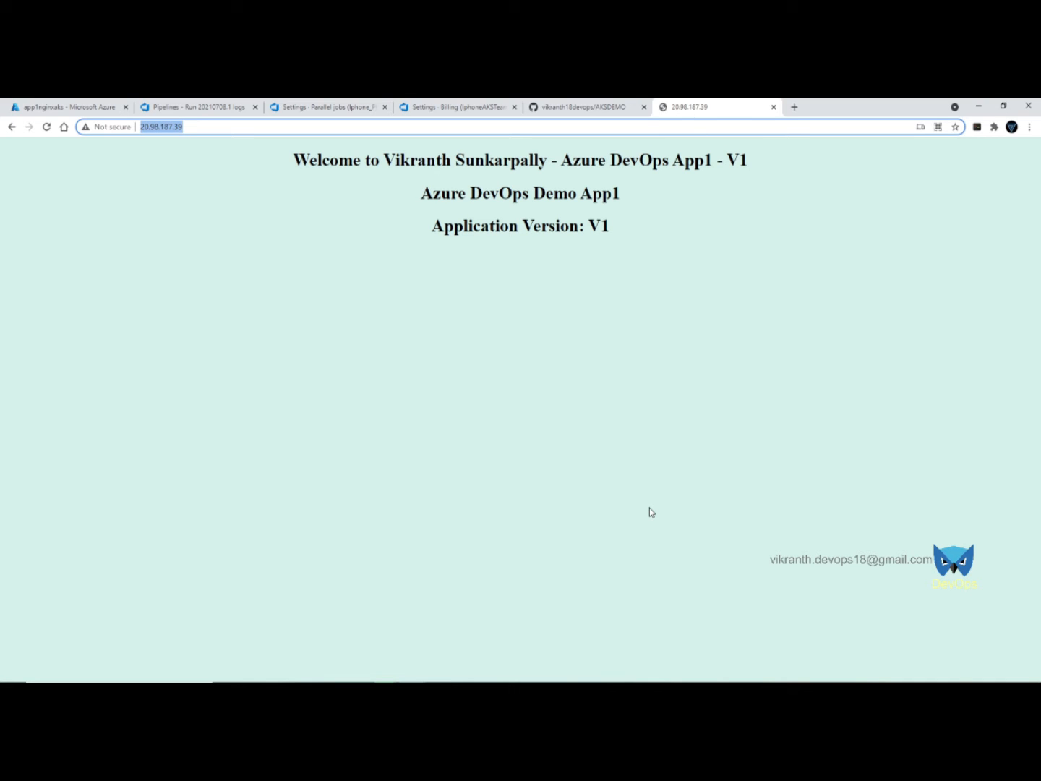
# - Review the Azure DevOps With AKS Namespaces slide, then return to the pipeline run's job logs
pyautogui.click(629, 678)
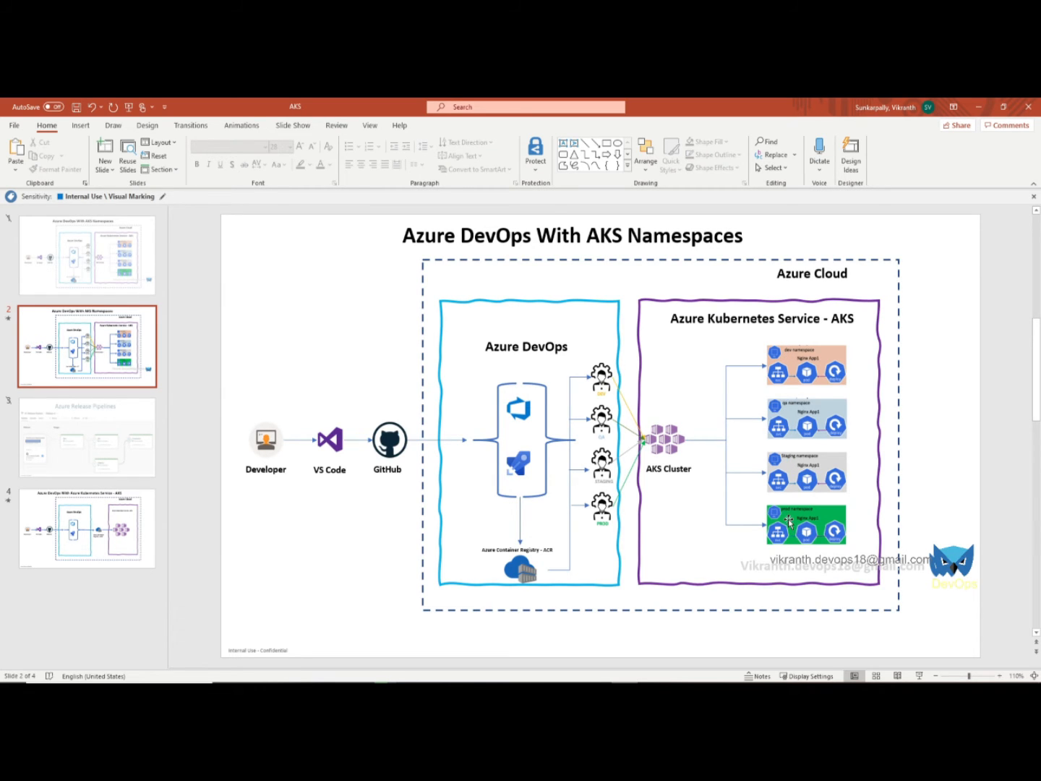
pyautogui.click(976, 108)
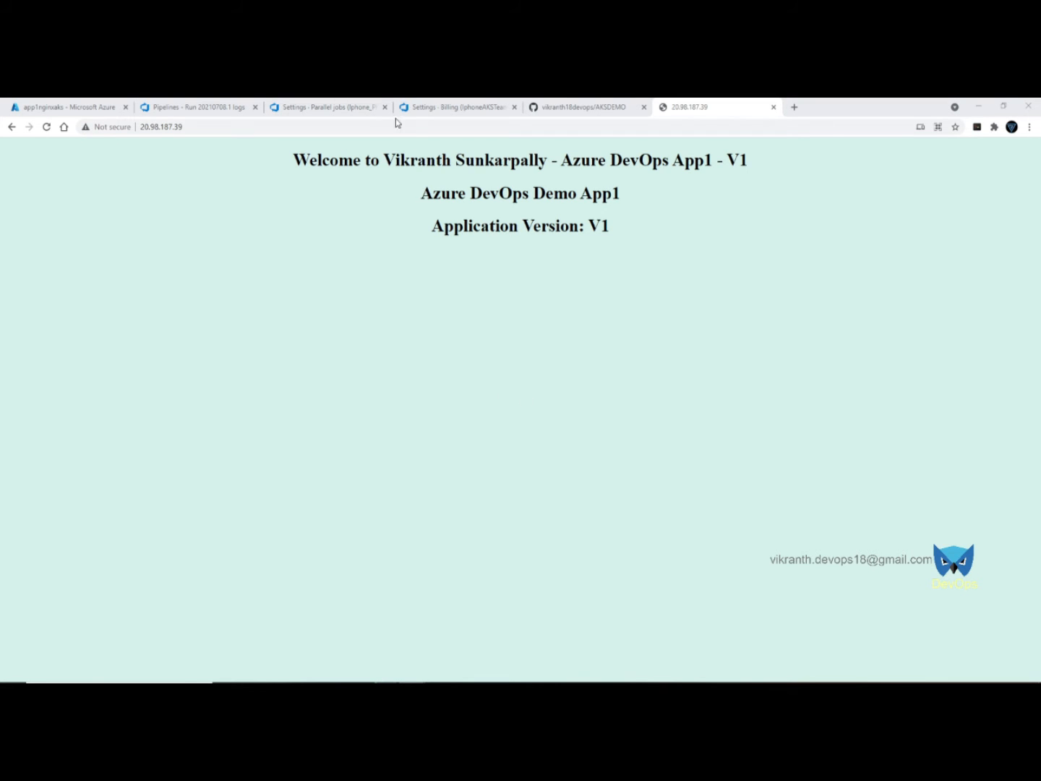
pyautogui.click(188, 101)
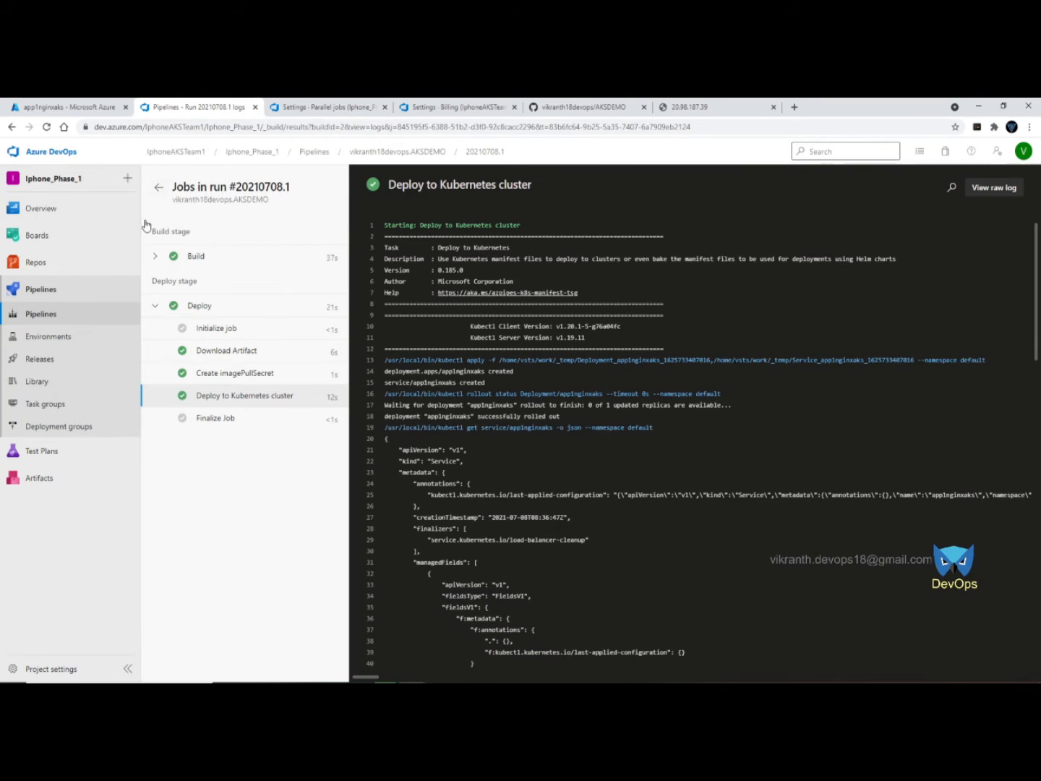
# - Prefix the AKSDEMO pipeline's name with 02- and move it into the App01 folder
pyautogui.click(41, 318)
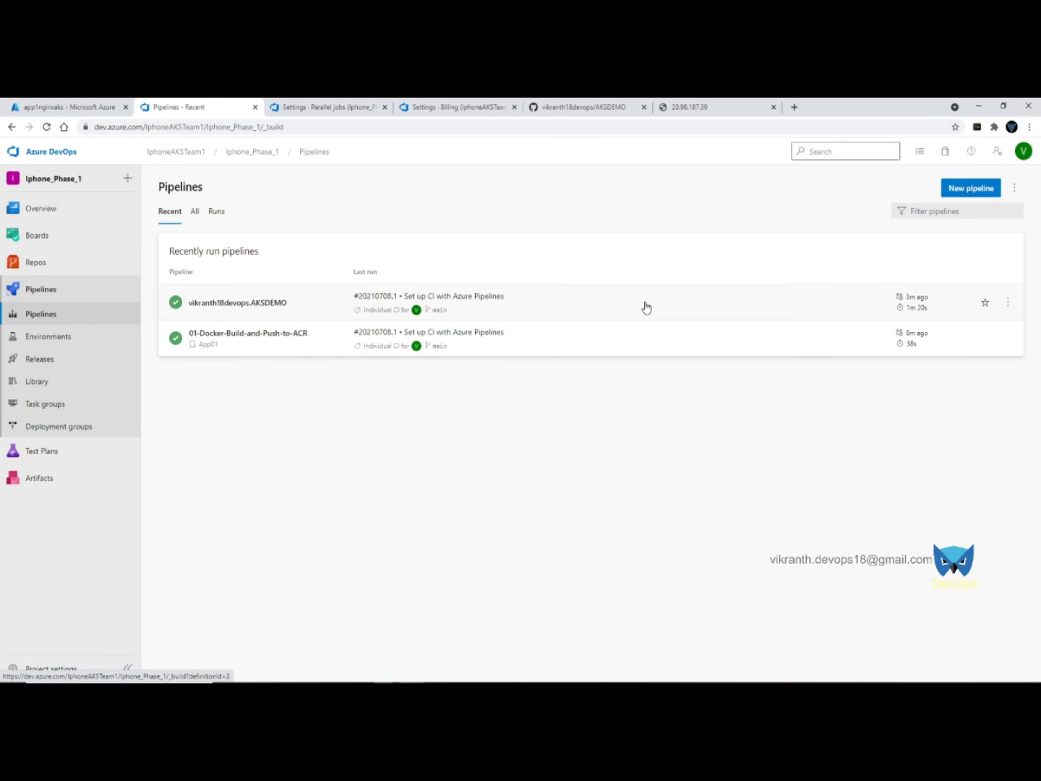
pyautogui.click(716, 304)
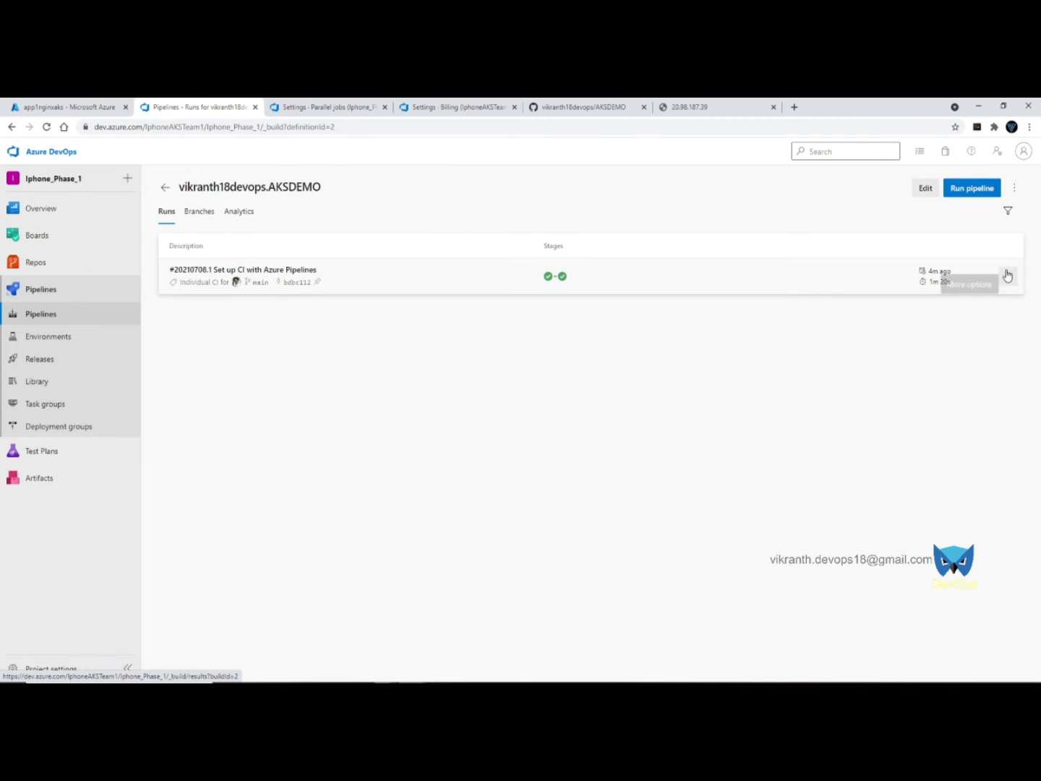
pyautogui.click(1004, 275)
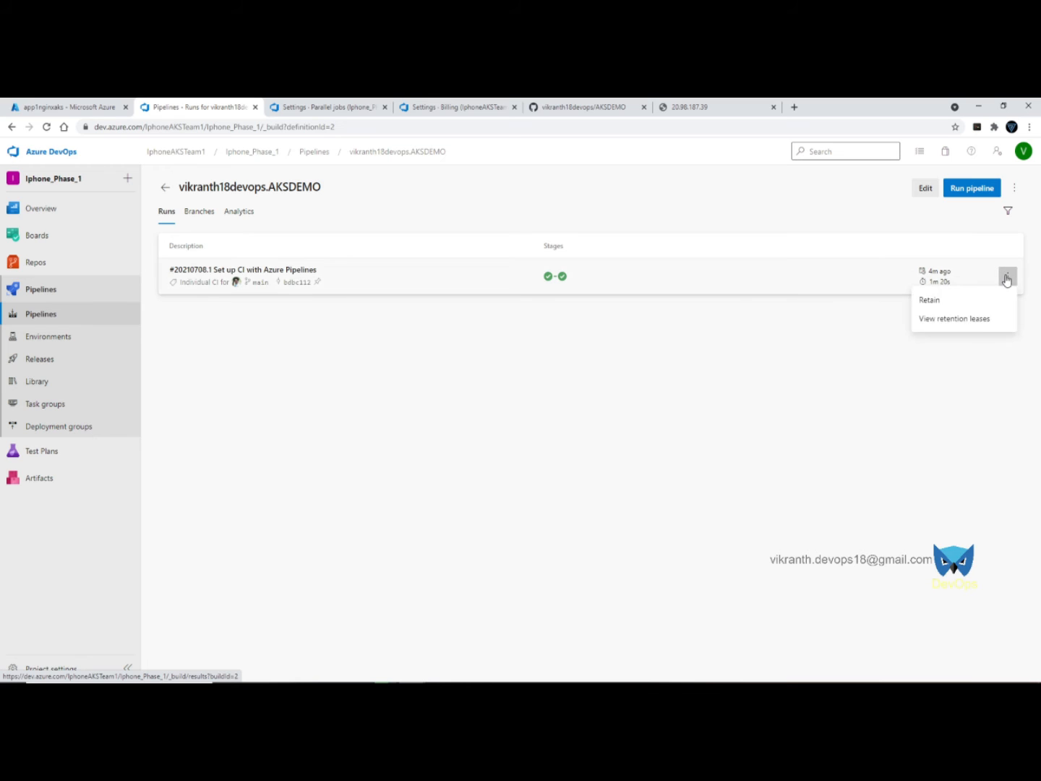
pyautogui.click(983, 193)
pyautogui.click(1015, 188)
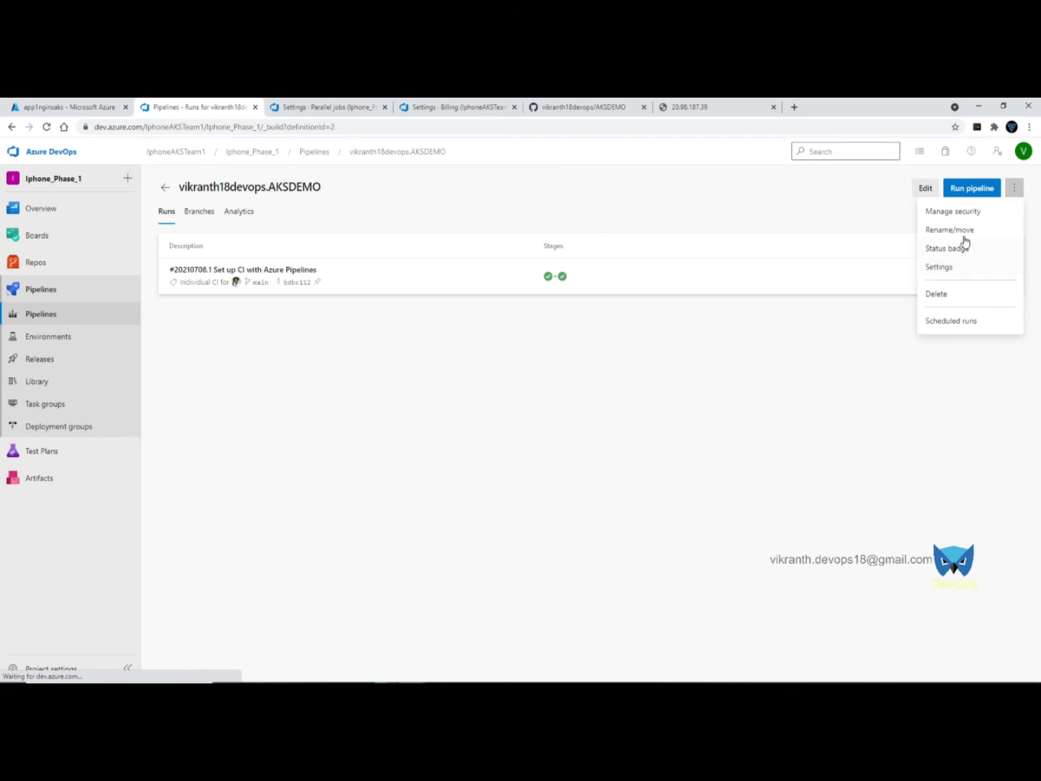
pyautogui.click(966, 229)
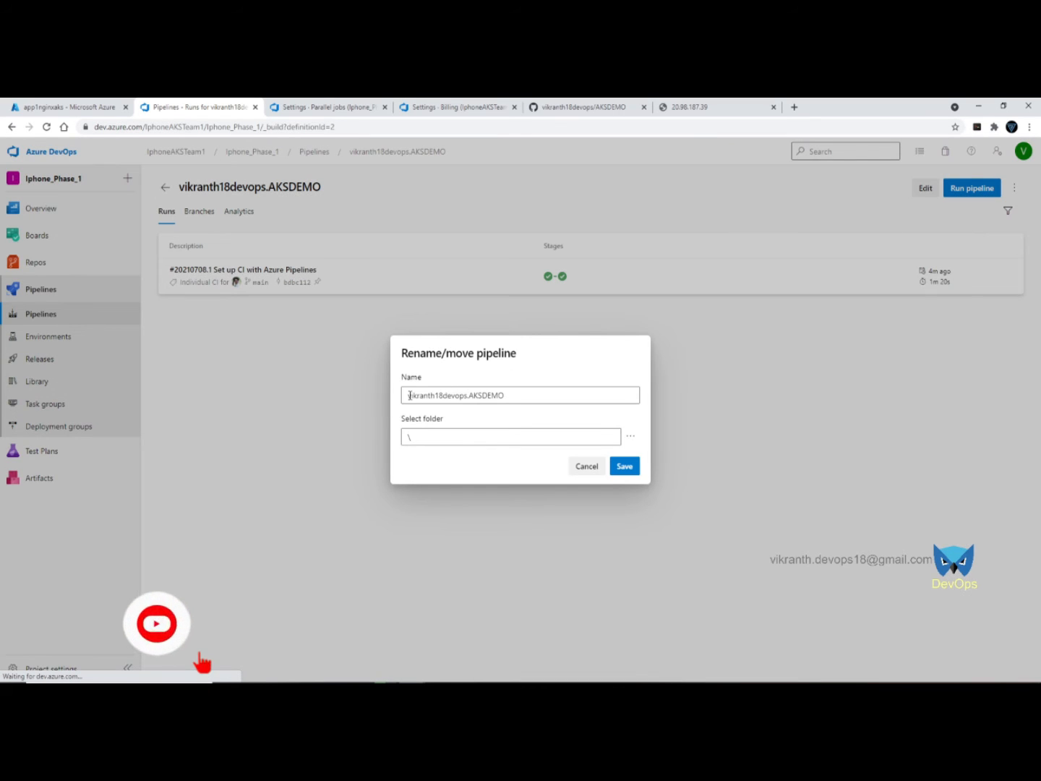
pyautogui.write('02-')
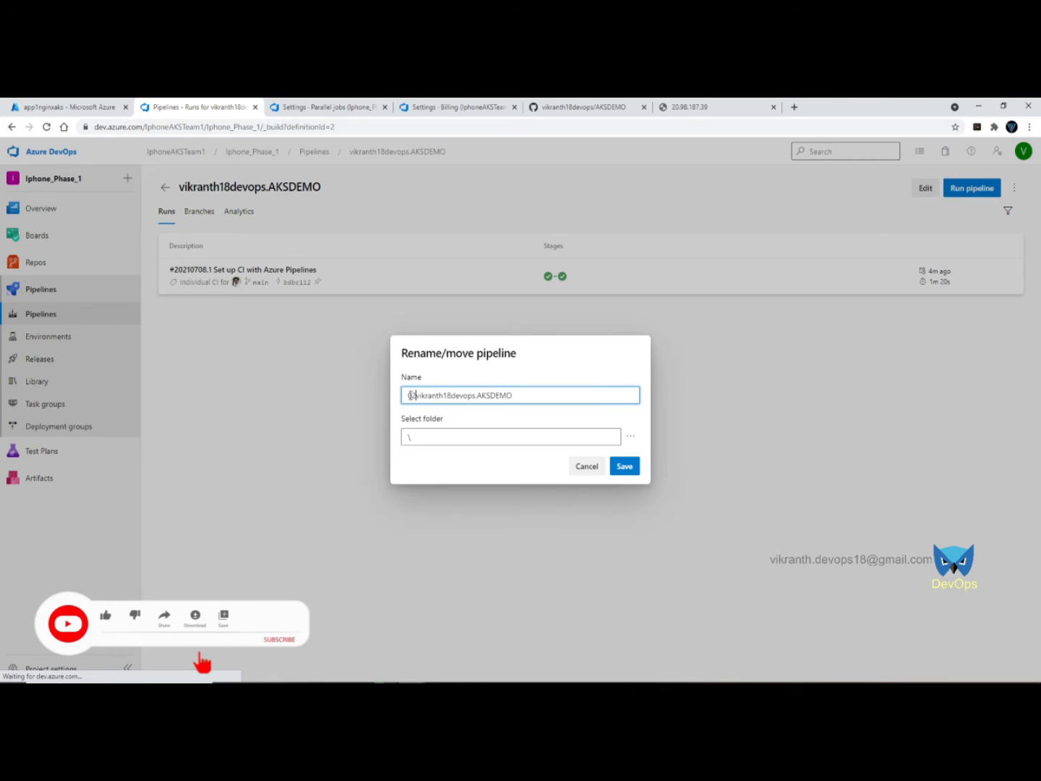
pyautogui.click(630, 436)
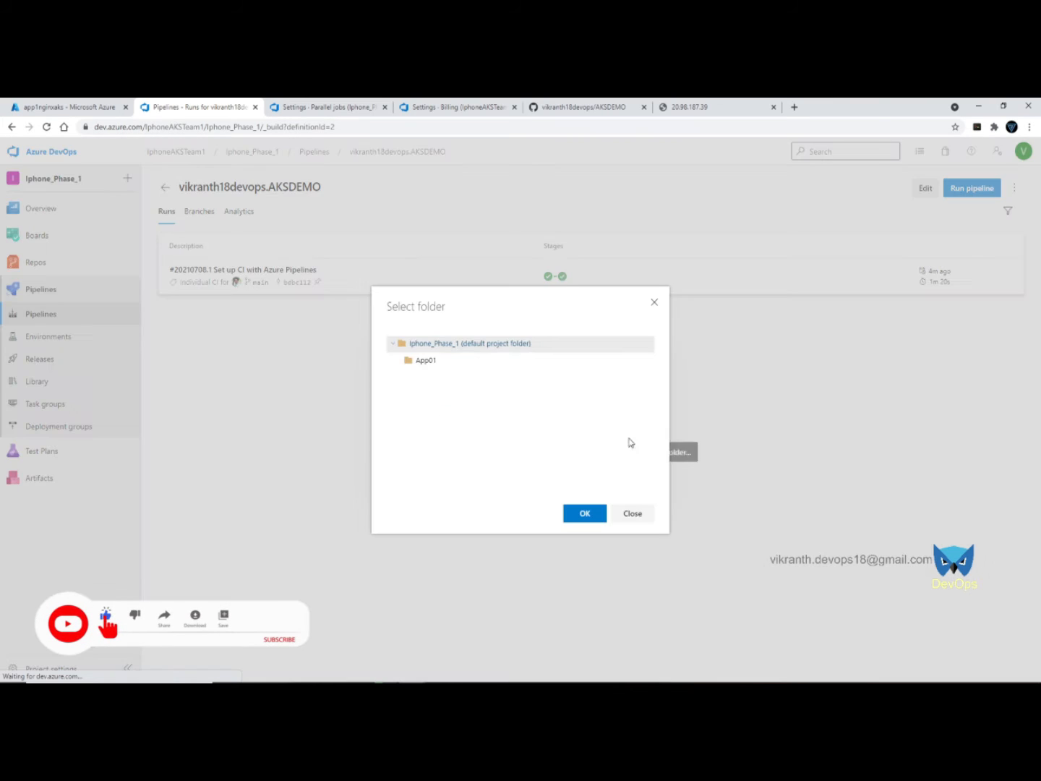
pyautogui.click(423, 361)
pyautogui.click(585, 514)
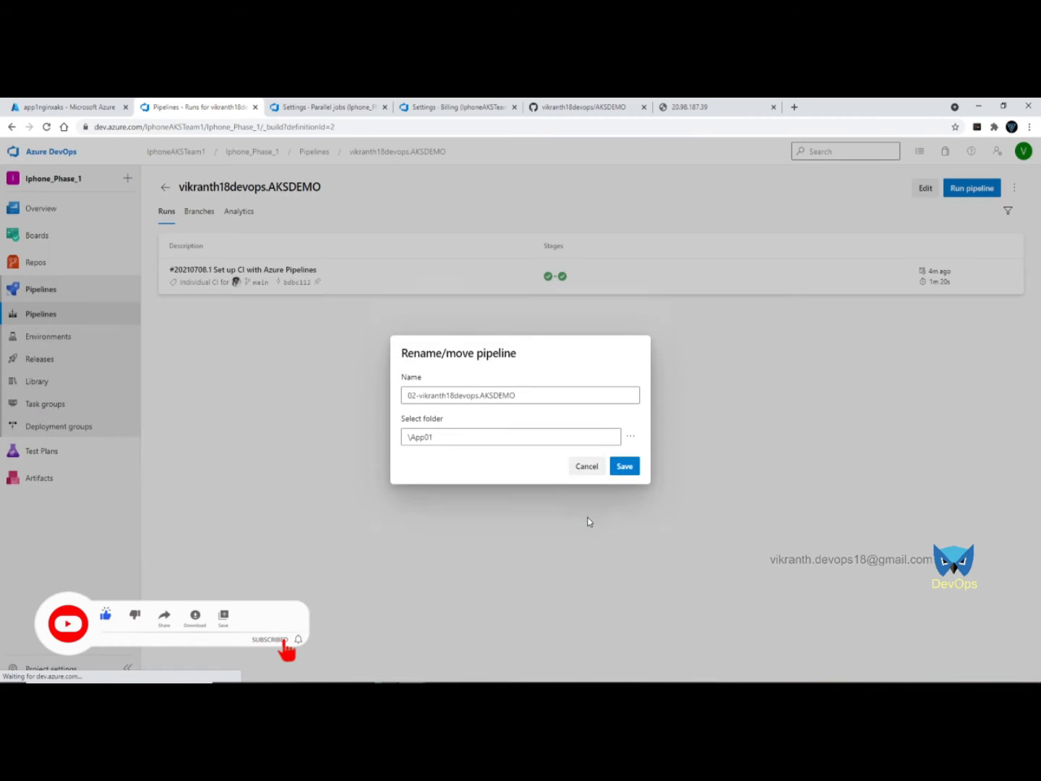
pyautogui.click(631, 469)
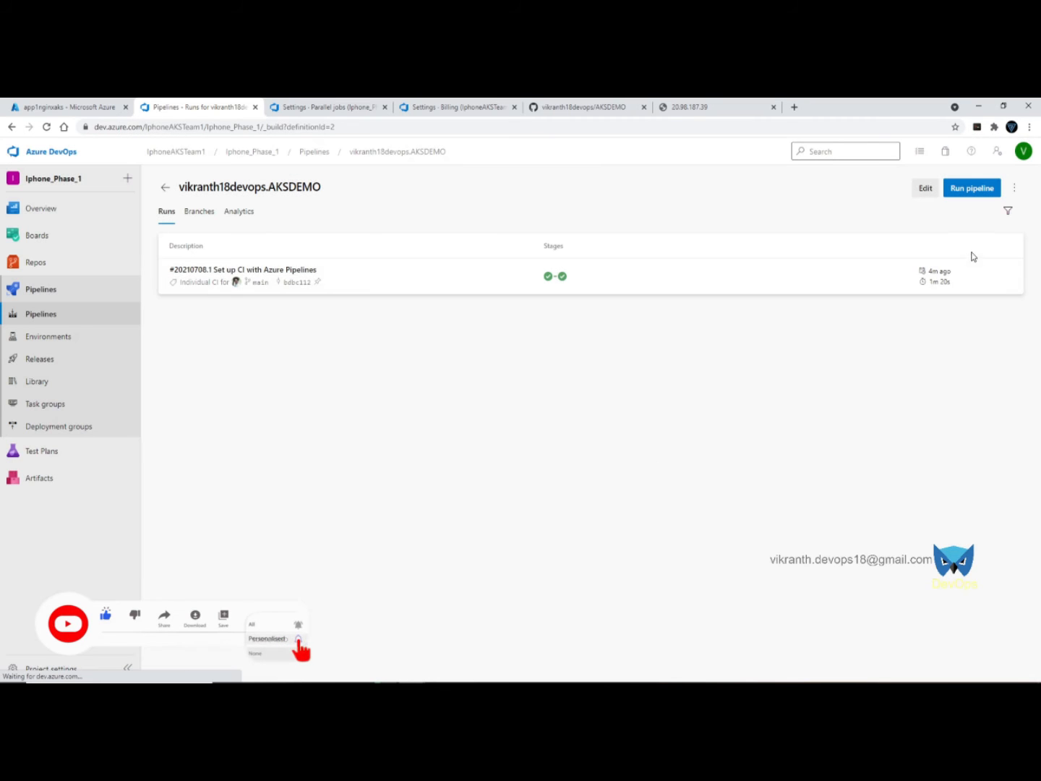
# - Redo the rename to 02-vikranth18devops.AKSDEMO with App01 as its folder and save
pyautogui.click(1014, 185)
pyautogui.click(953, 230)
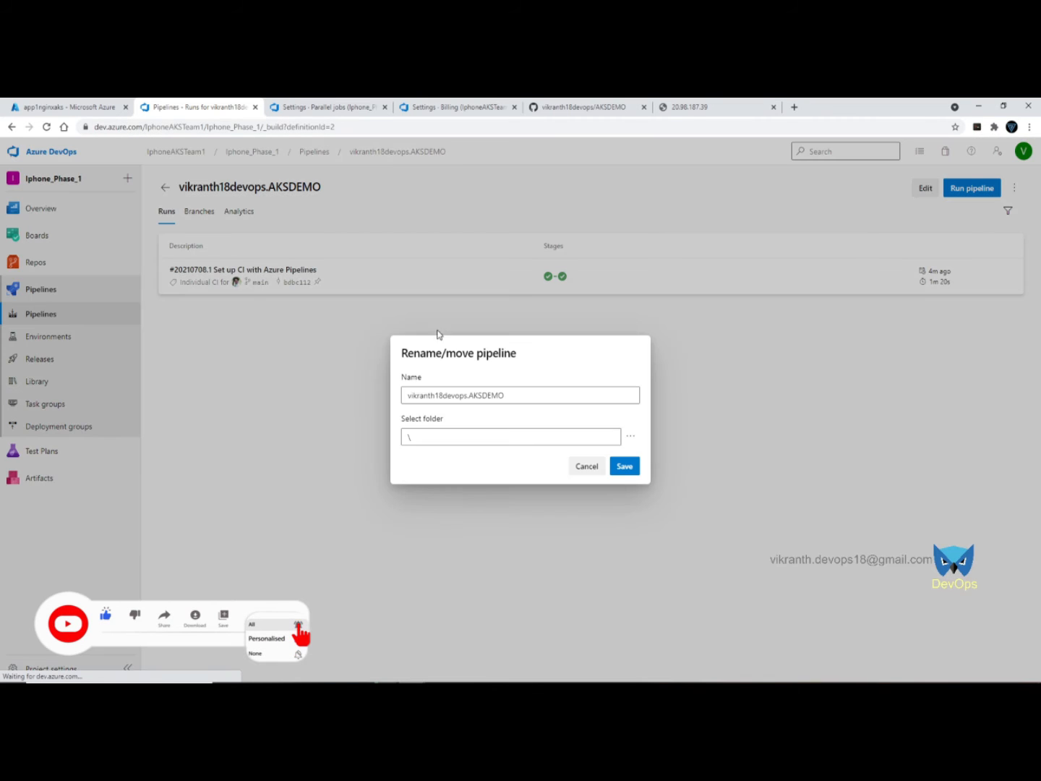
pyautogui.click(405, 392)
pyautogui.write('02-')
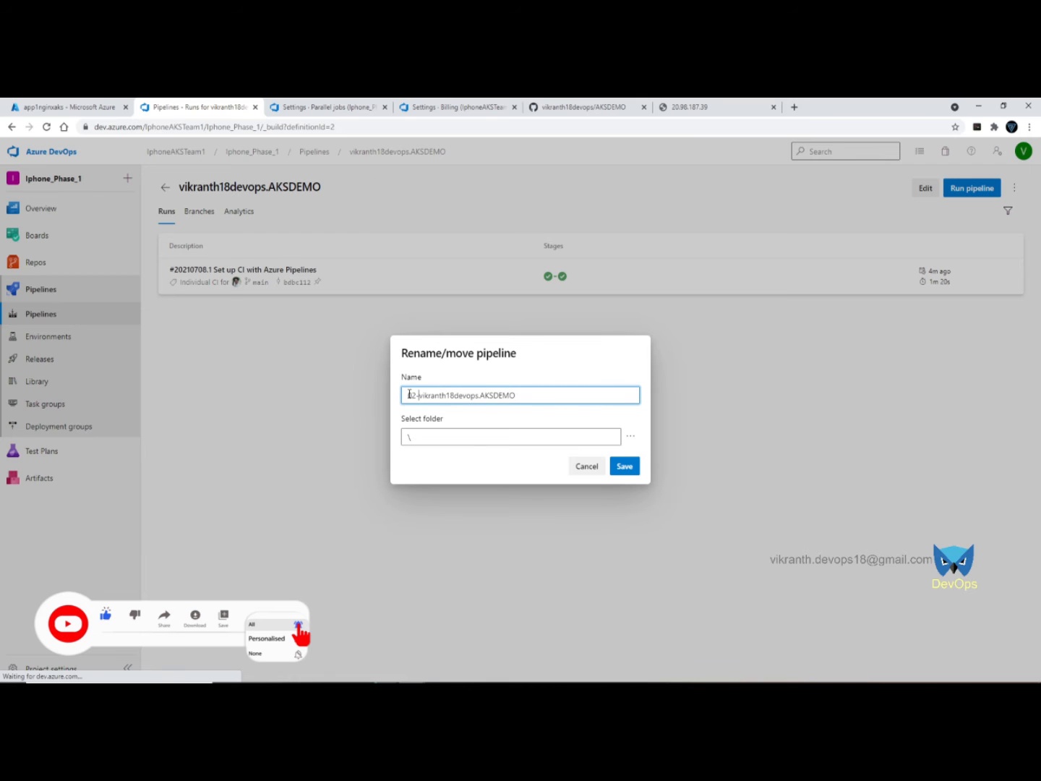
pyautogui.click(631, 436)
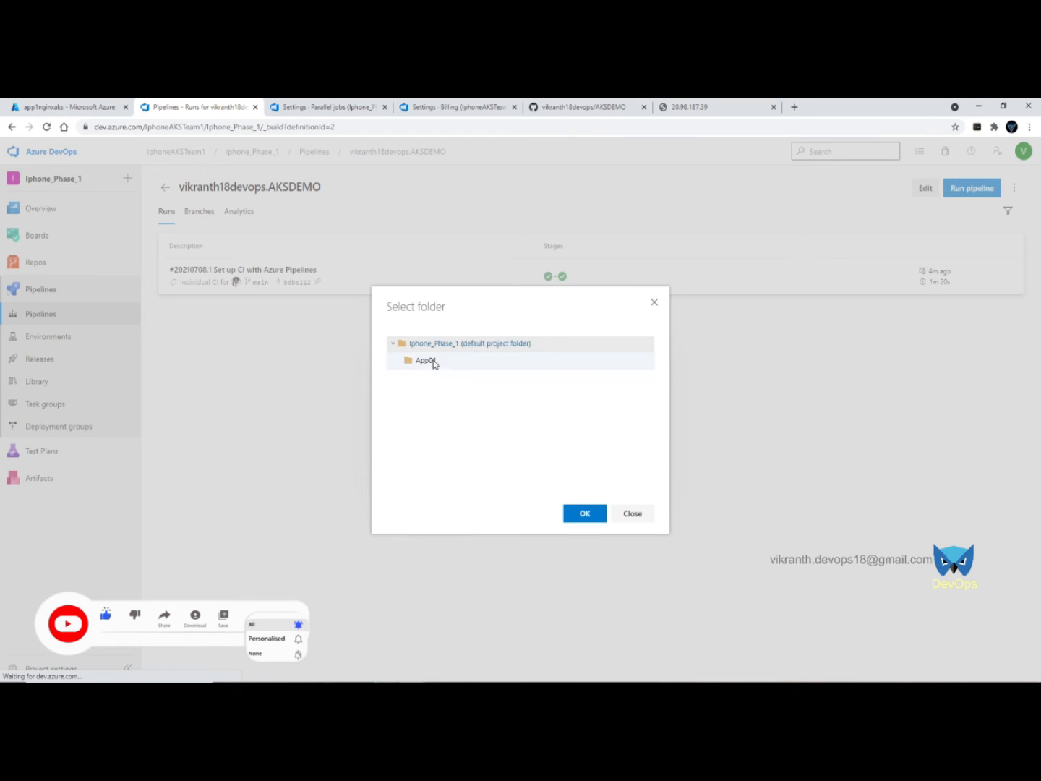
pyautogui.click(428, 360)
pyautogui.click(582, 513)
pyautogui.click(621, 466)
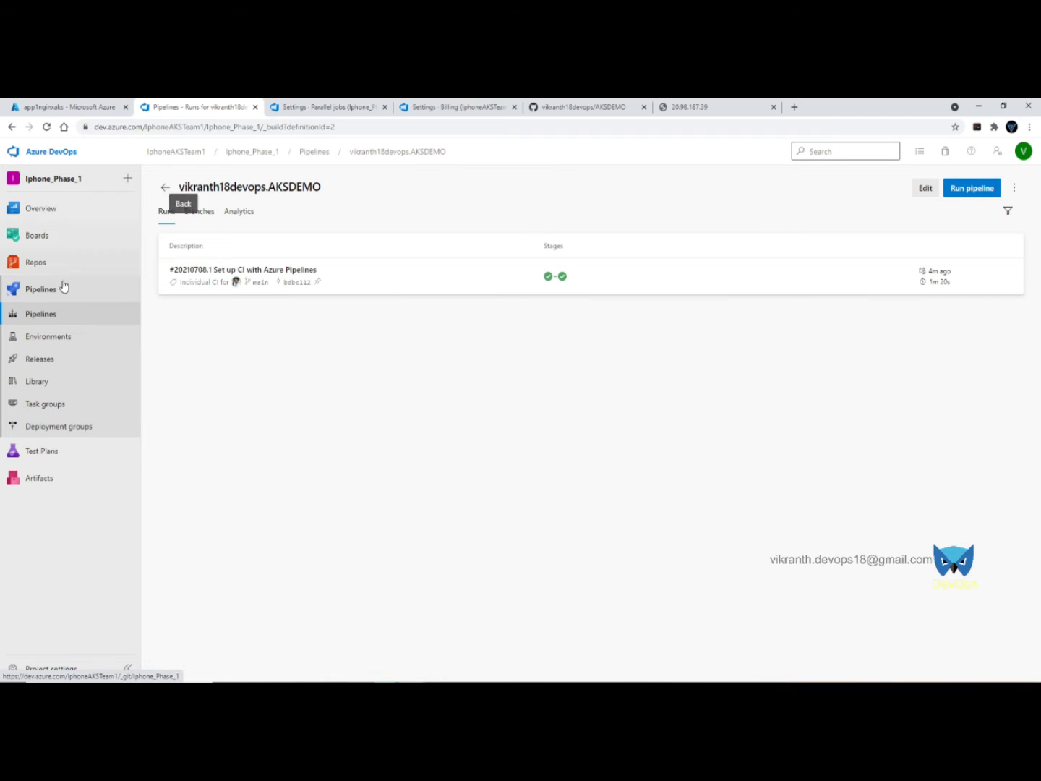
# - Check under All pipelines that 02-…AKSDEMO now sits in the App01 folder
pyautogui.click(56, 318)
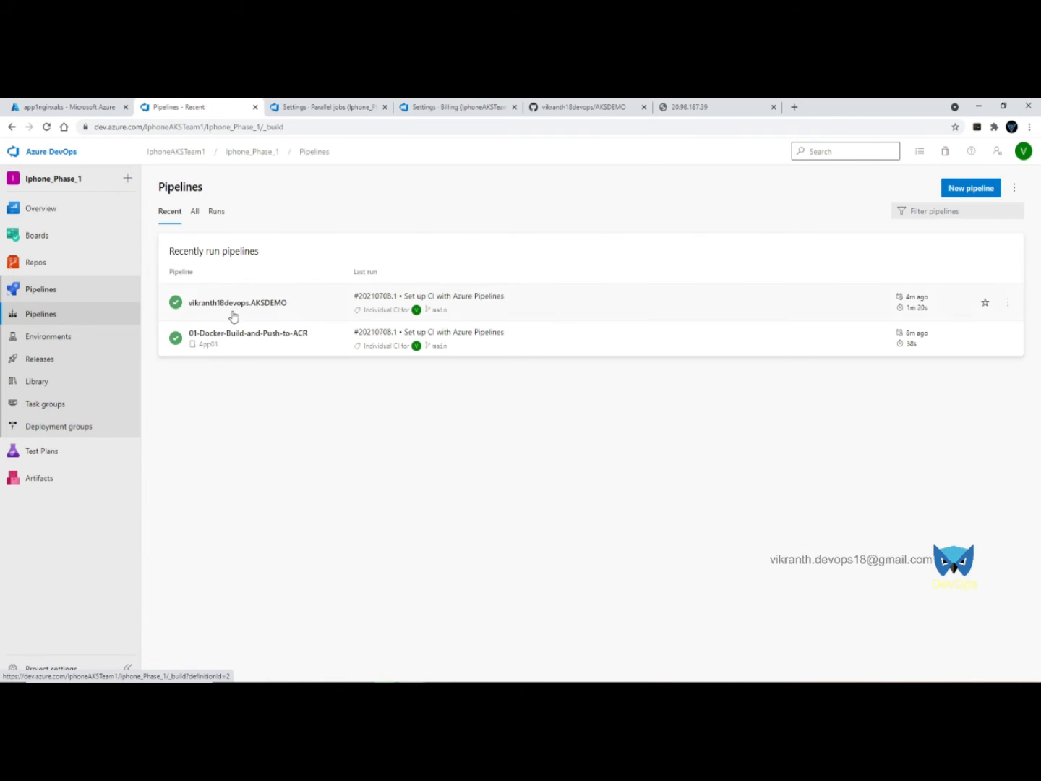
pyautogui.click(196, 212)
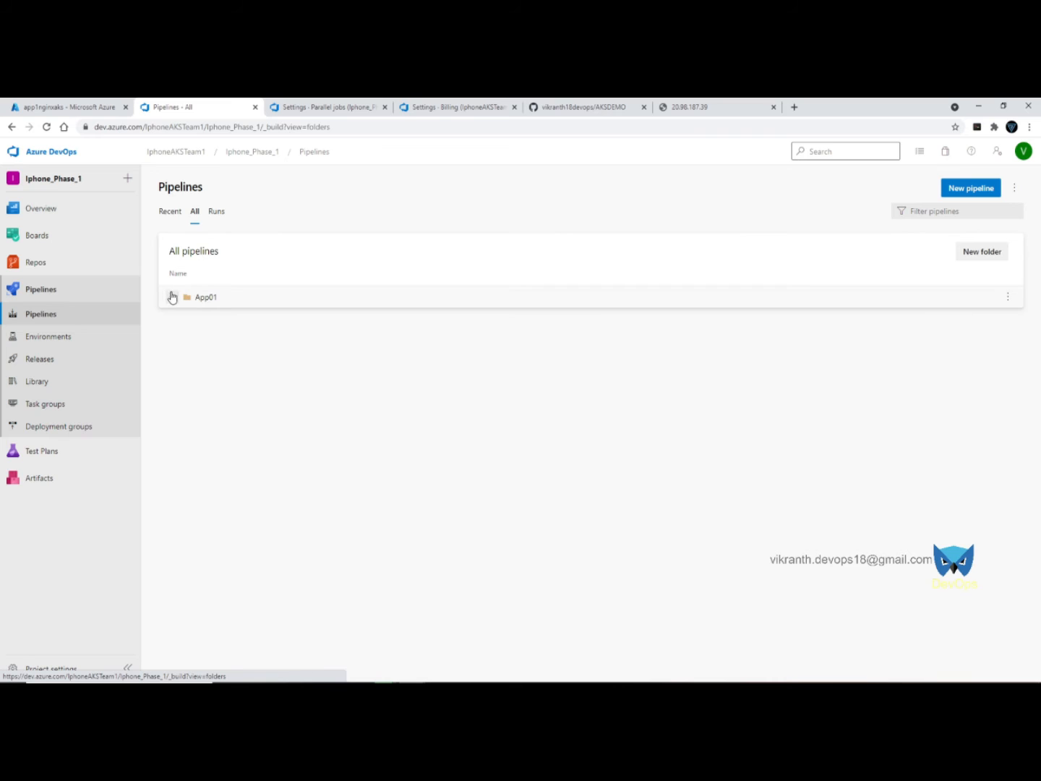
pyautogui.click(172, 297)
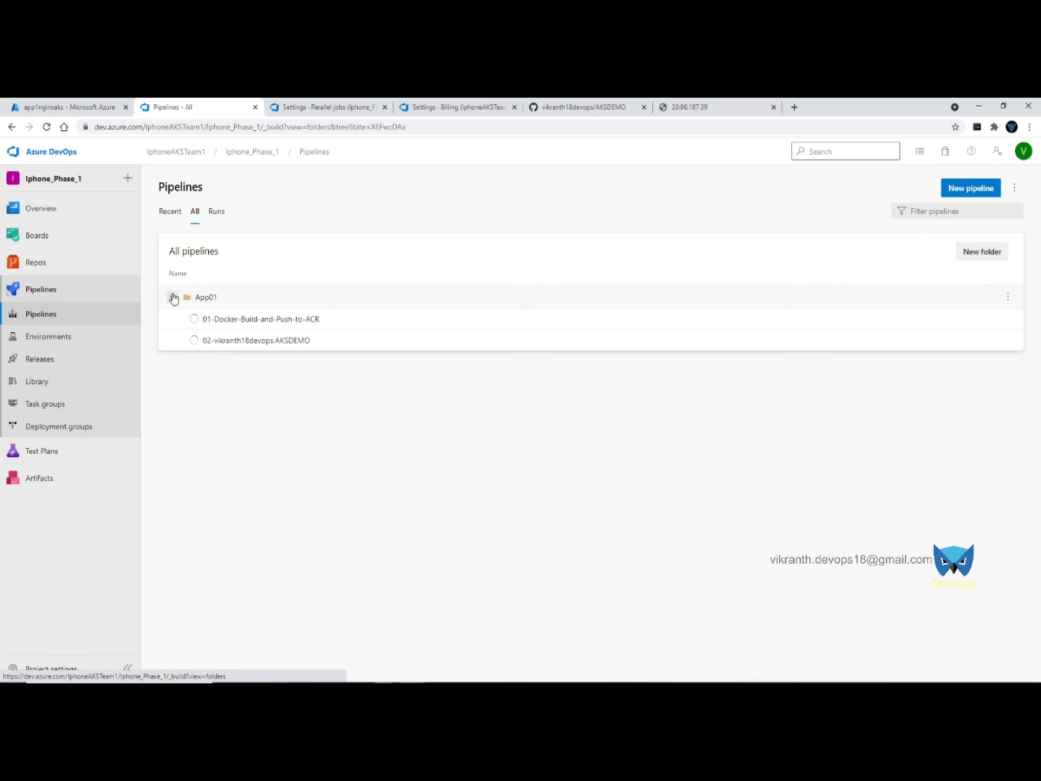
pyautogui.click(622, 347)
pyautogui.click(1014, 188)
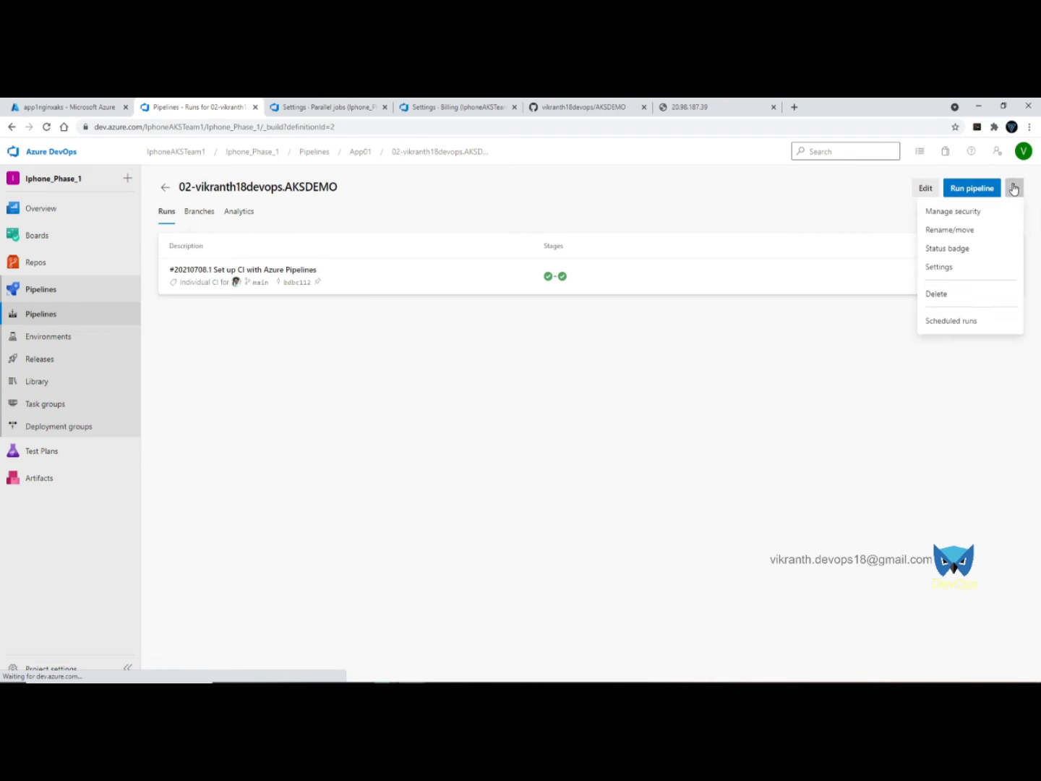
# - Set processing of new run requests to Disabled for 02-…AKSDEMO, then return to Recent pipelines
pyautogui.click(947, 268)
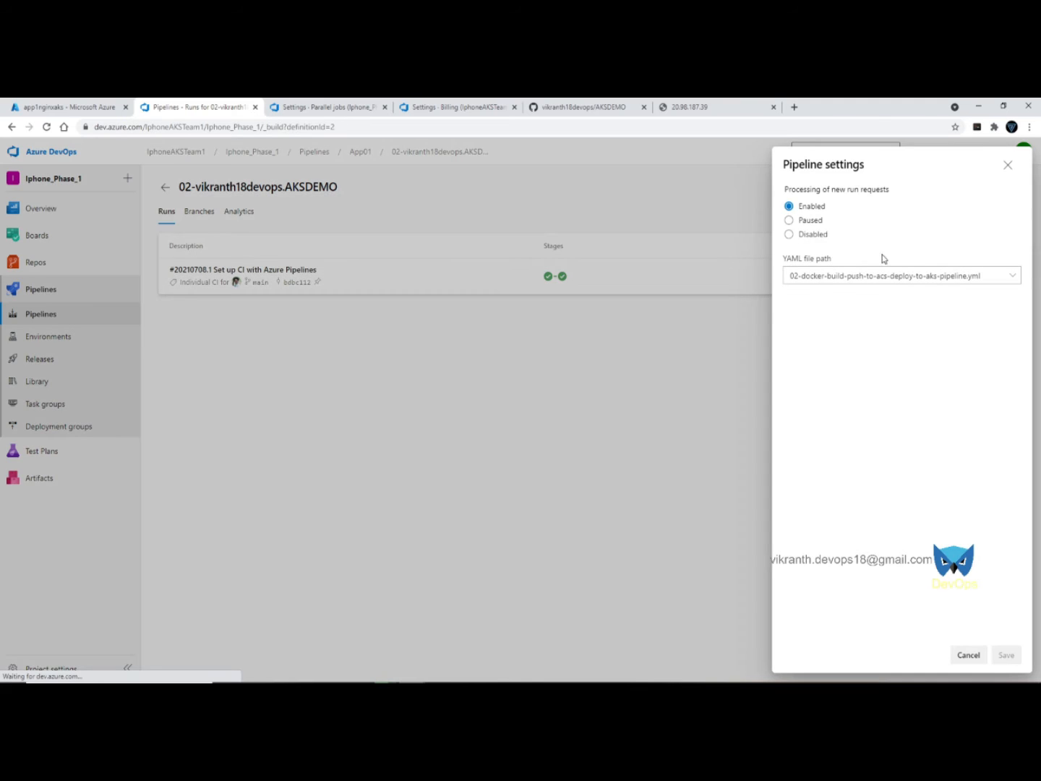
pyautogui.click(789, 234)
pyautogui.click(1005, 653)
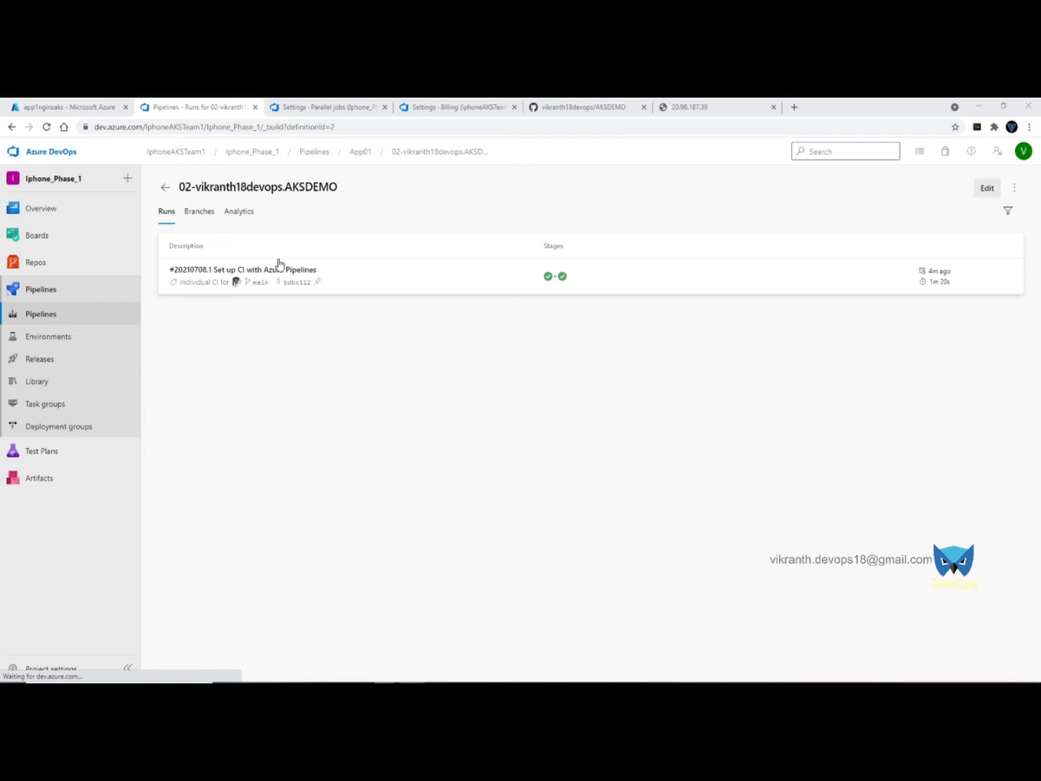
pyautogui.click(41, 314)
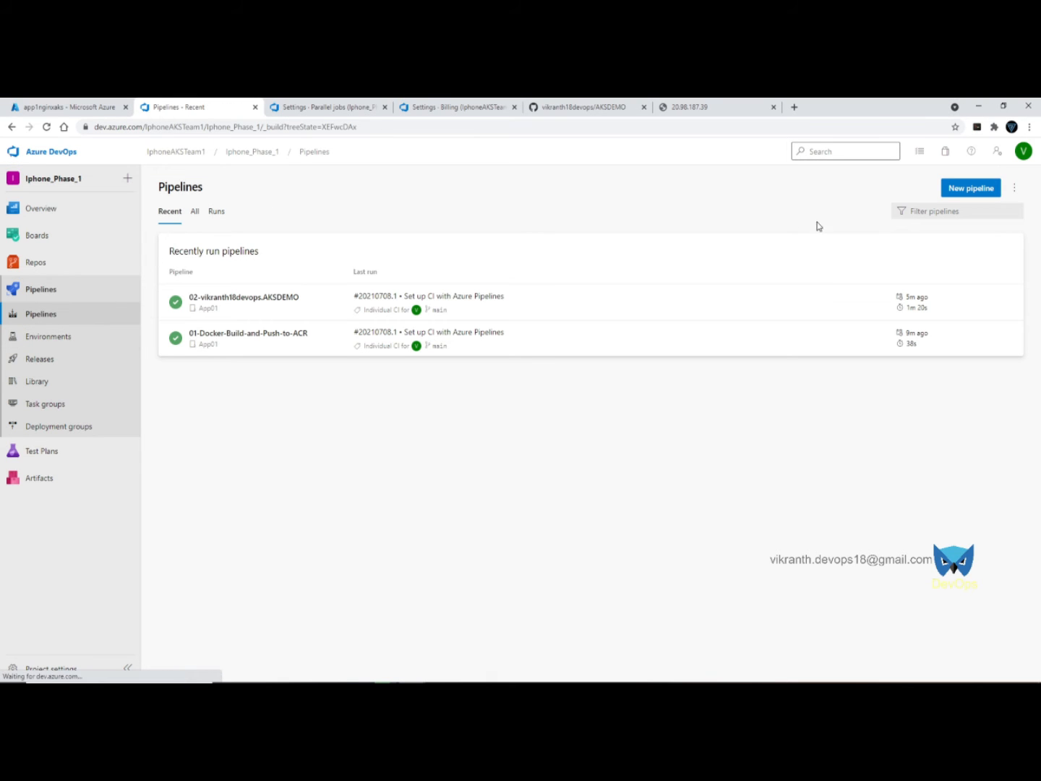
# - Create a new pipeline on GitHub repo AKSDEMO from the Docker build-and-push-to-ACR template, using Pay-As-You-Go
pyautogui.click(971, 188)
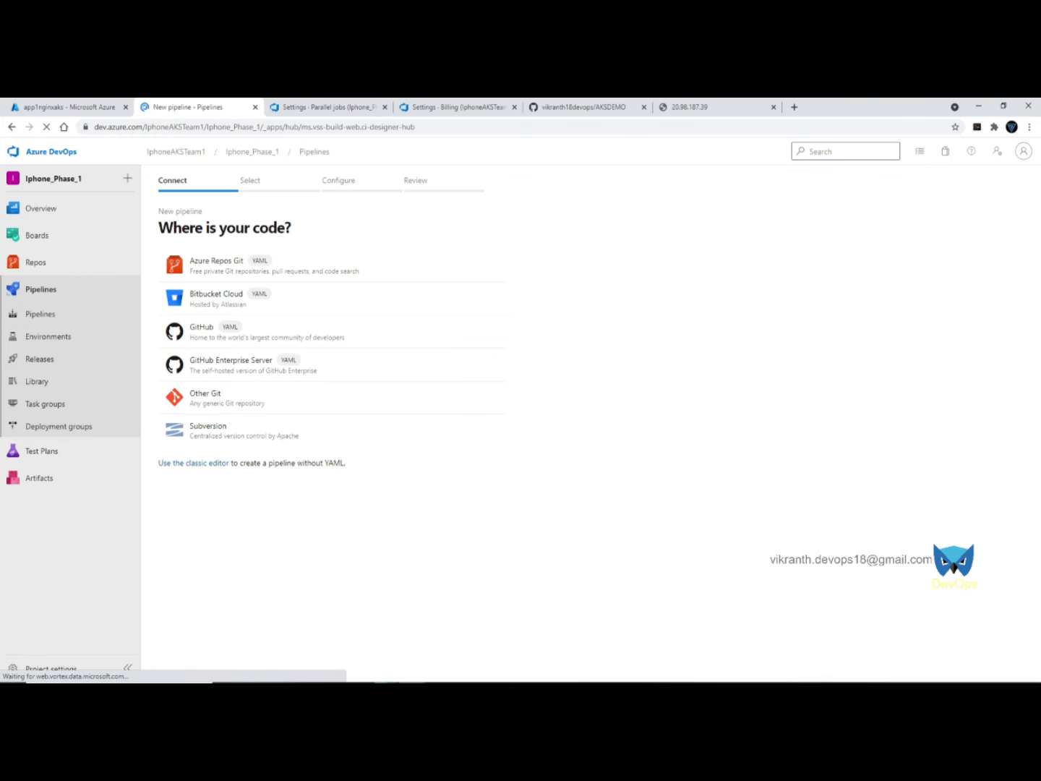
pyautogui.click(209, 329)
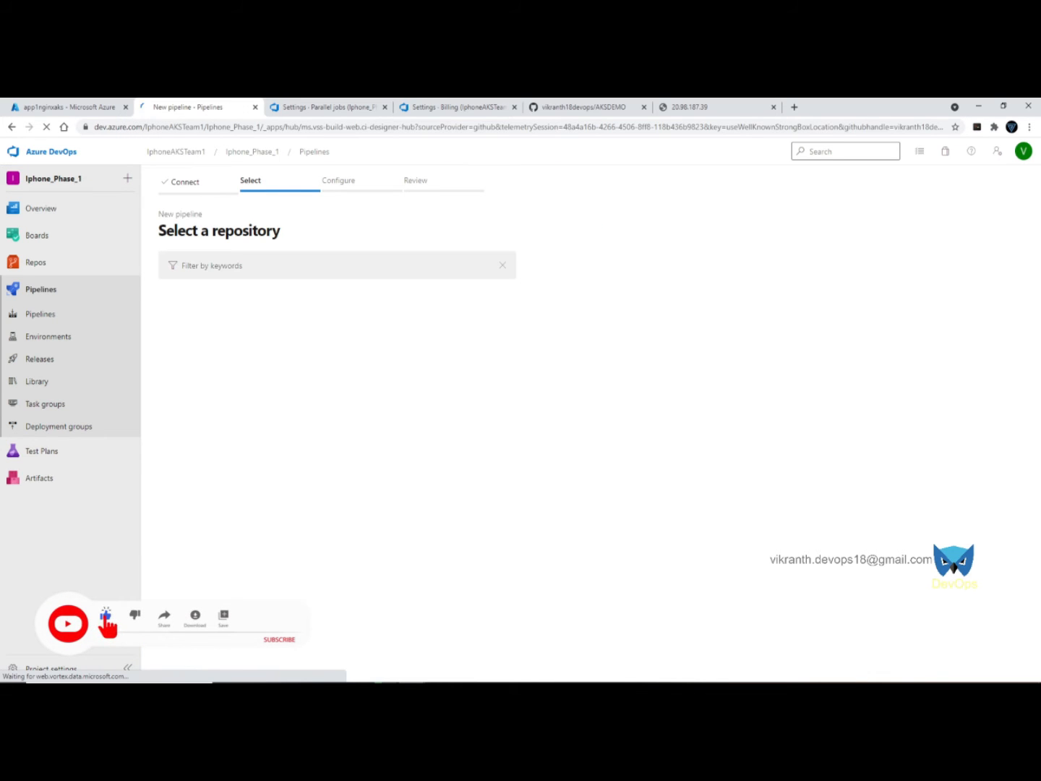
pyautogui.click(279, 300)
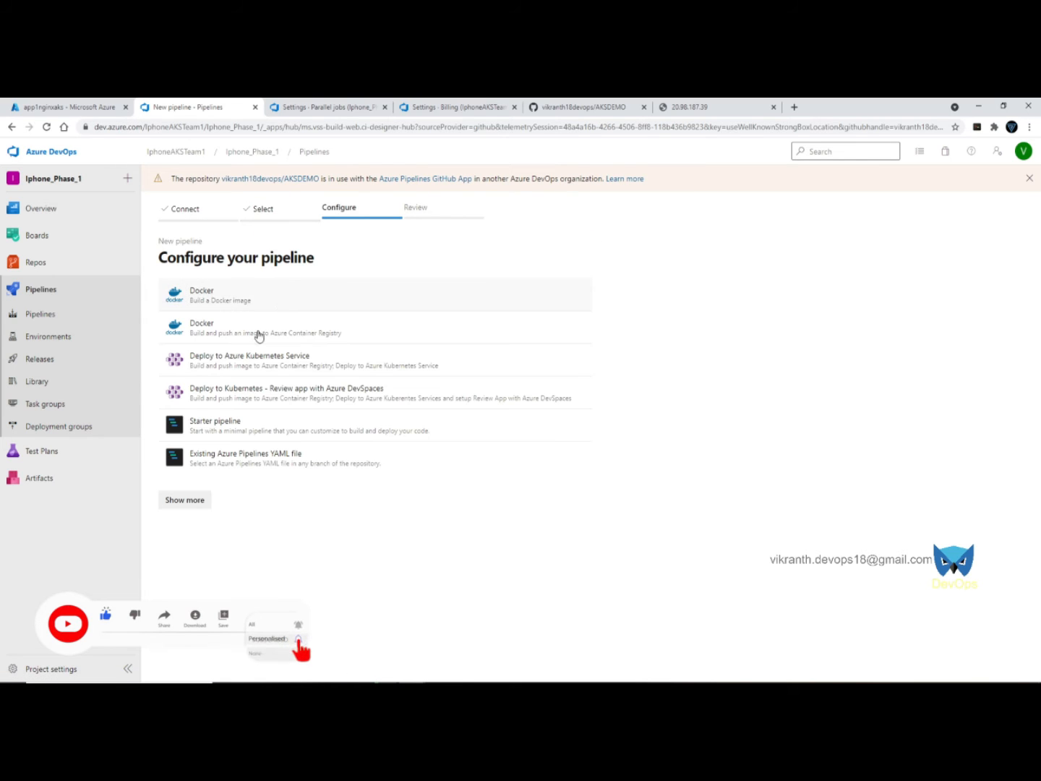
pyautogui.click(238, 334)
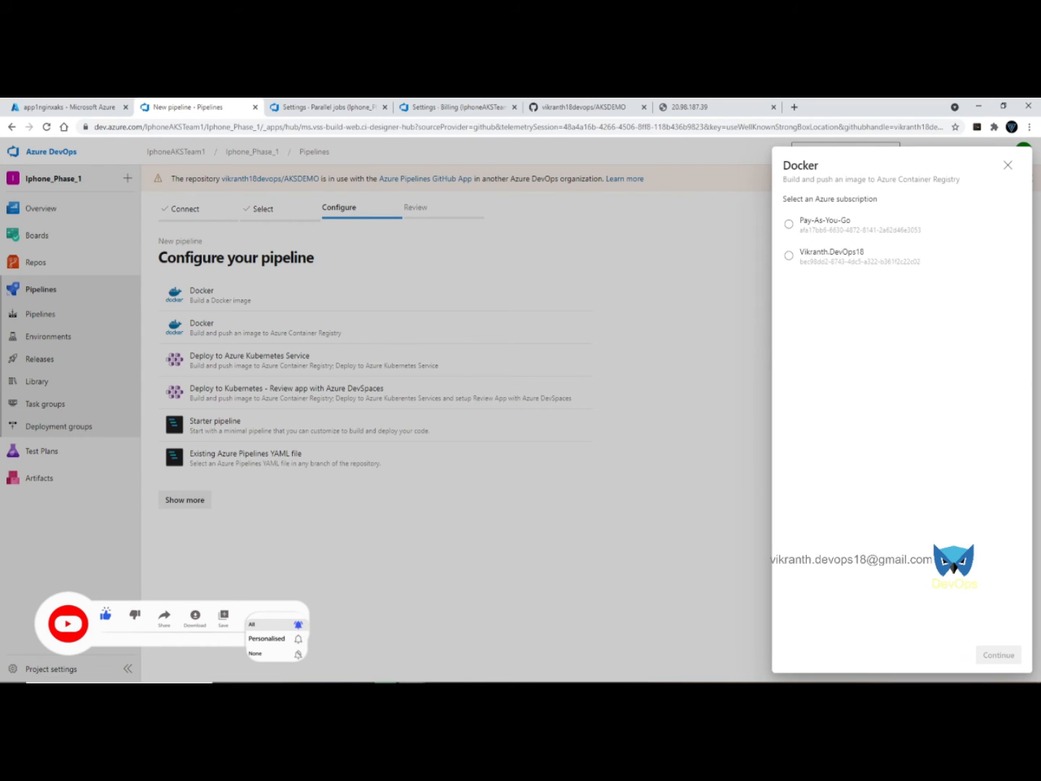
pyautogui.click(823, 223)
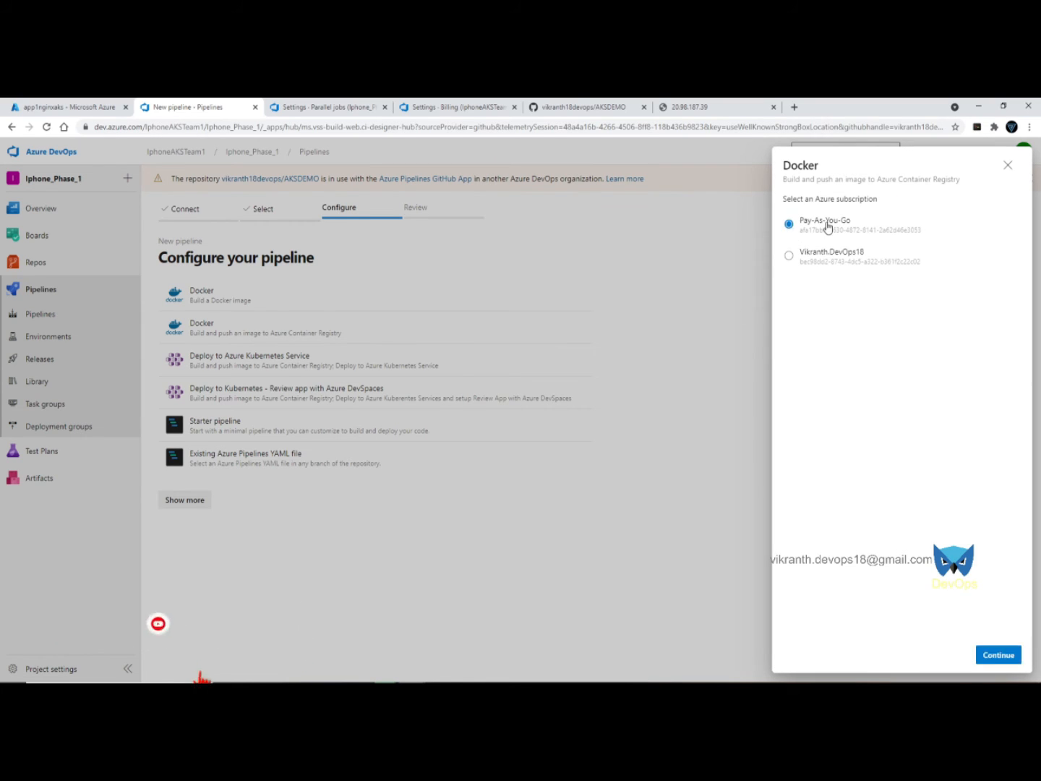
# - Authorise the Pay-As-You-Go subscription by signing in with the Microsoft account e-mail and password
pyautogui.click(995, 654)
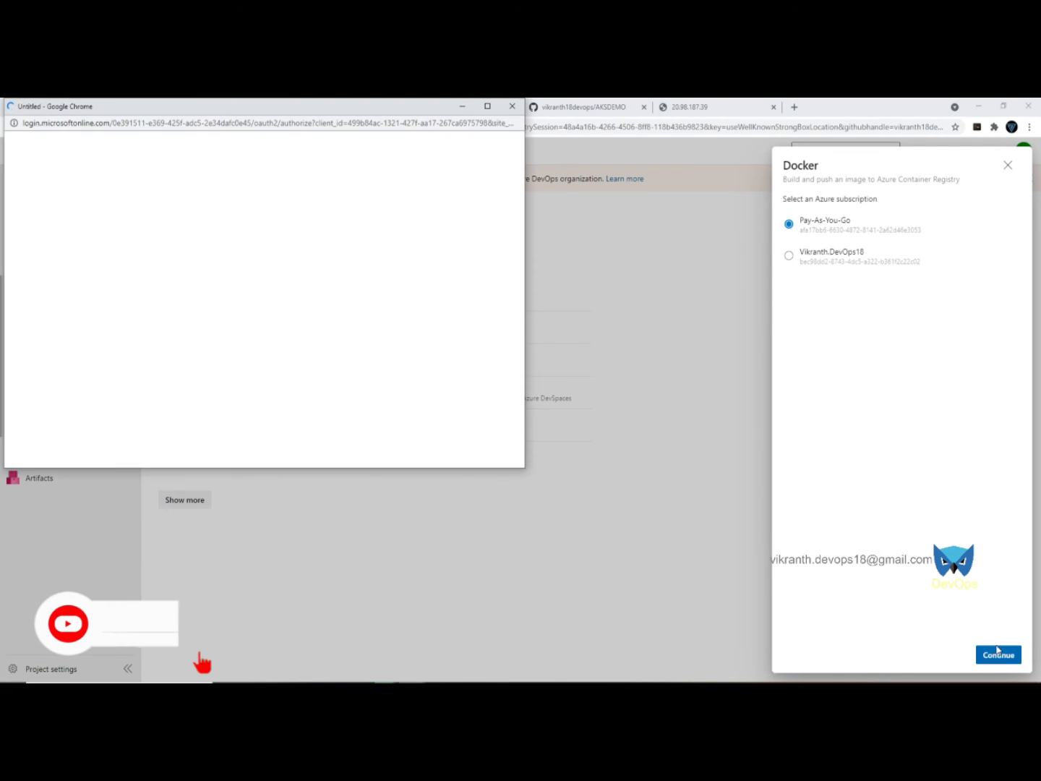
pyautogui.moveTo(203, 114); pyautogui.dragTo(358, 187)
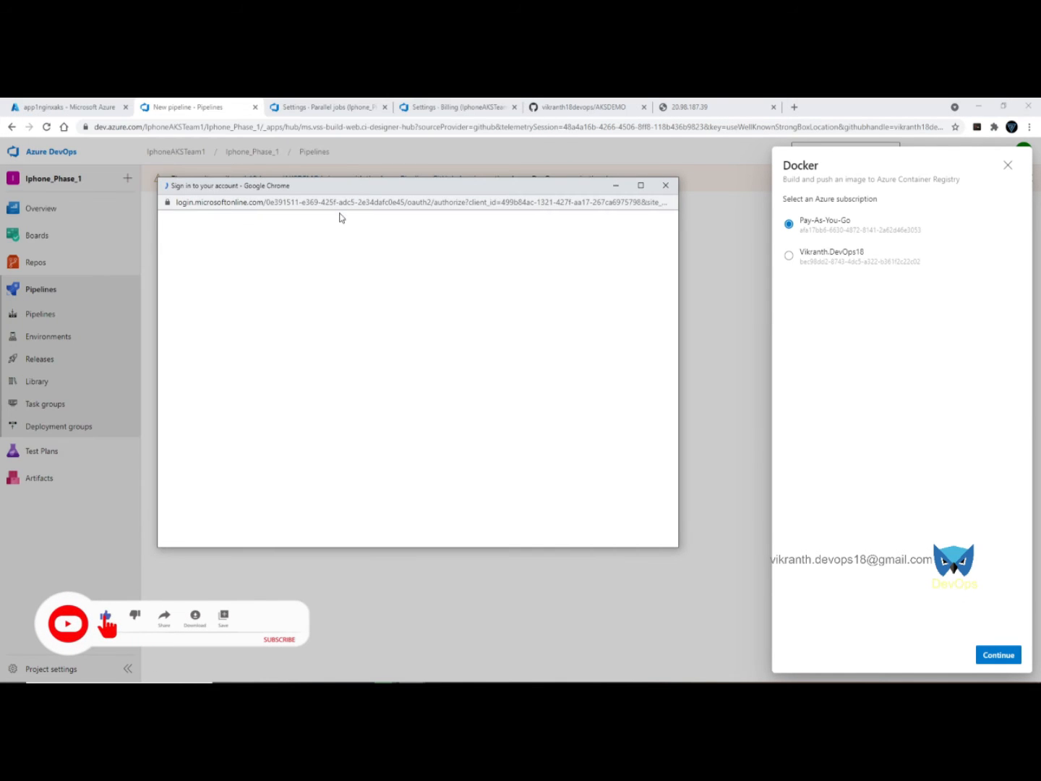
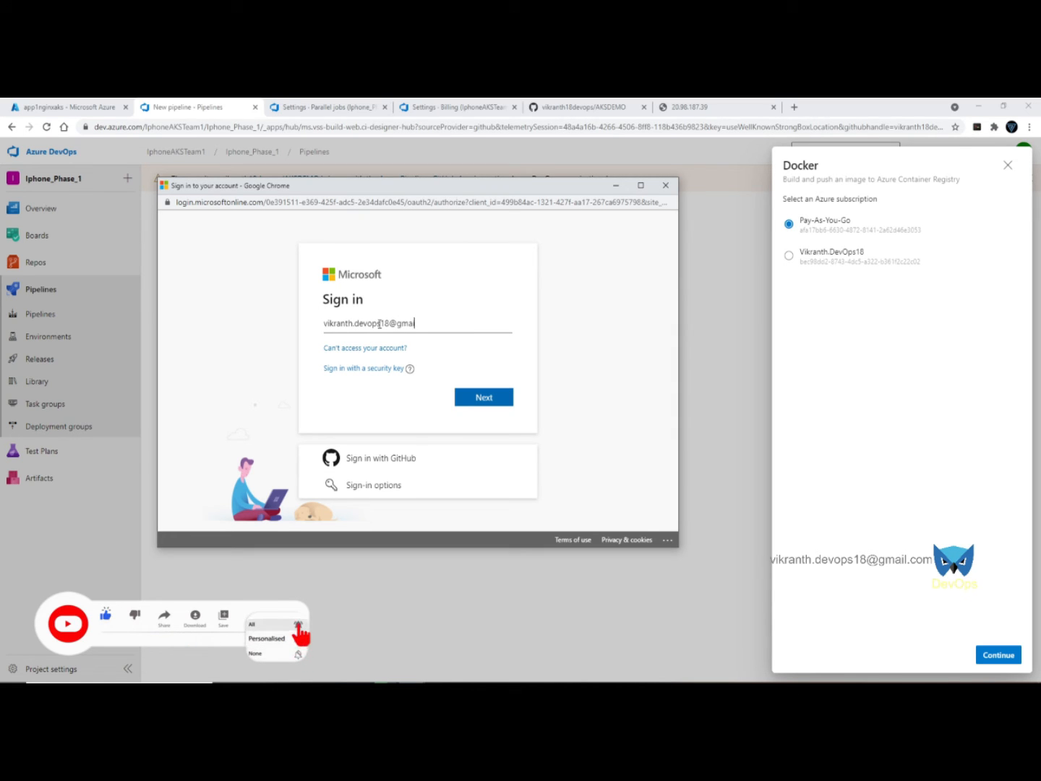
pyautogui.press('Return')
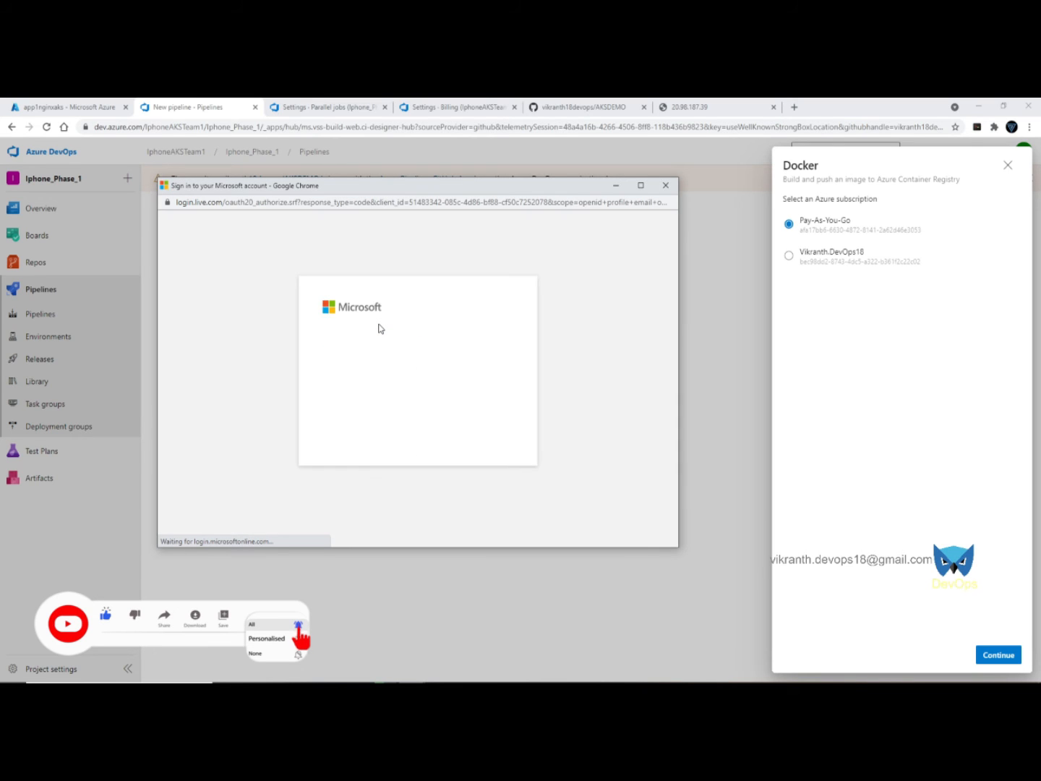
pyautogui.write('••')
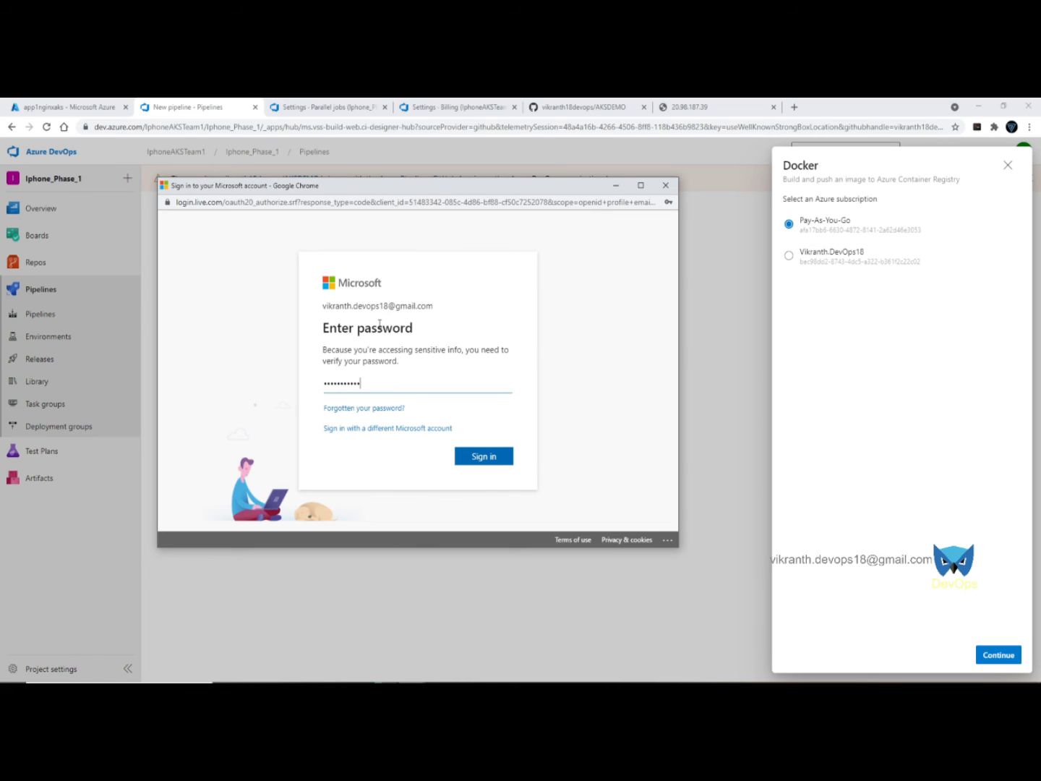
pyautogui.press('Return')
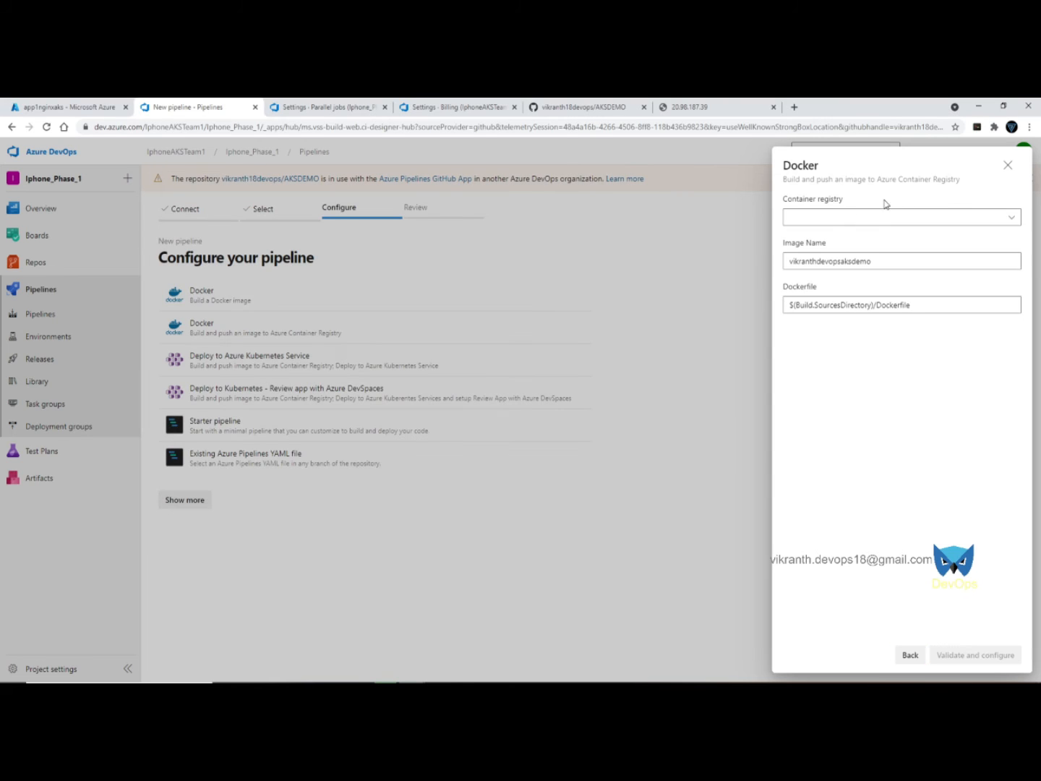
# - Choose registry acrdevops18 with image name custom1aksnginxapp1 and generate the pipeline YAML
pyautogui.click(894, 218)
pyautogui.click(839, 242)
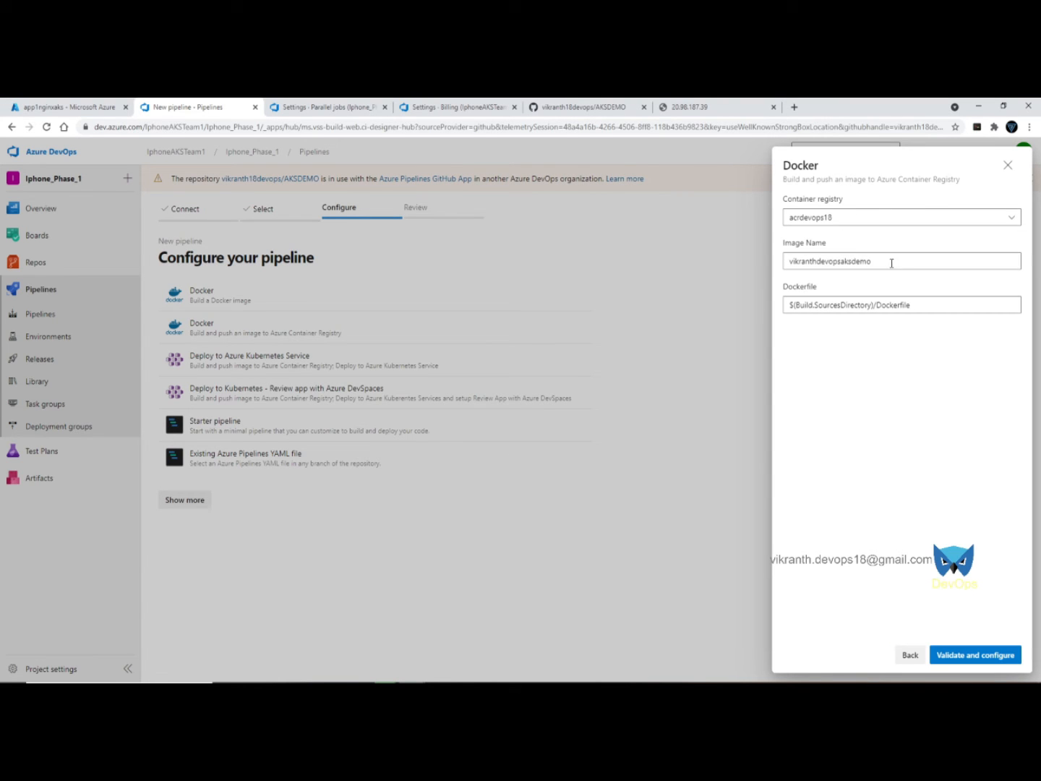
pyautogui.moveTo(891, 263); pyautogui.dragTo(736, 258)
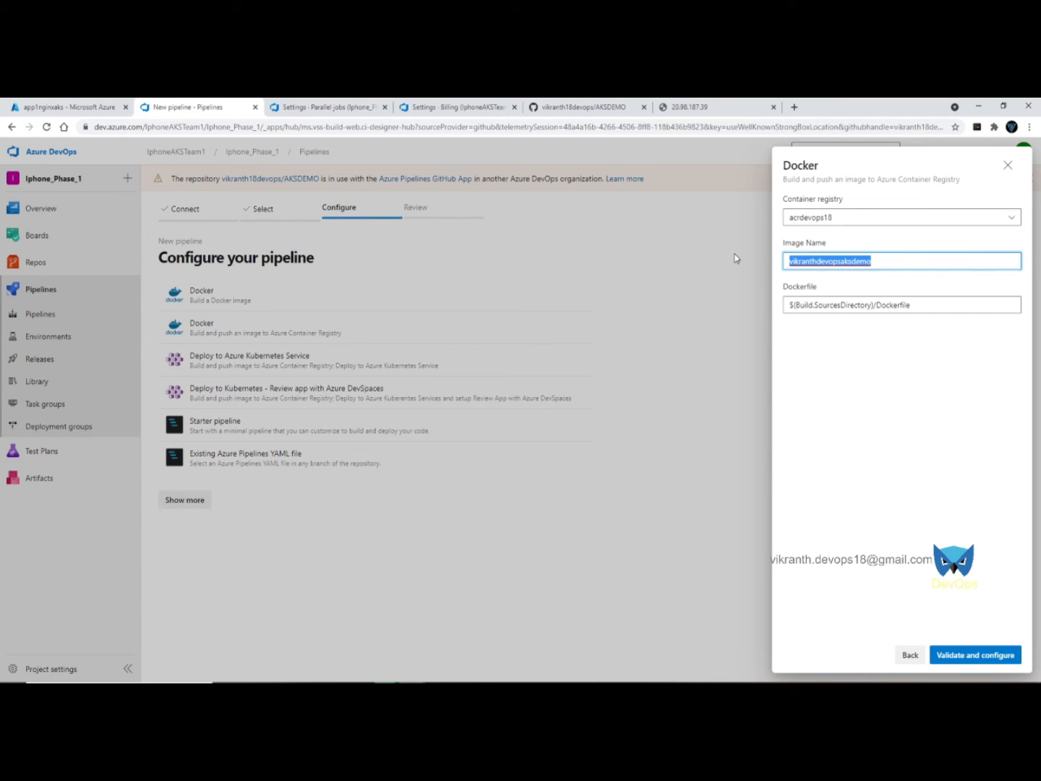
pyautogui.write('custom1aksnginxapp1')
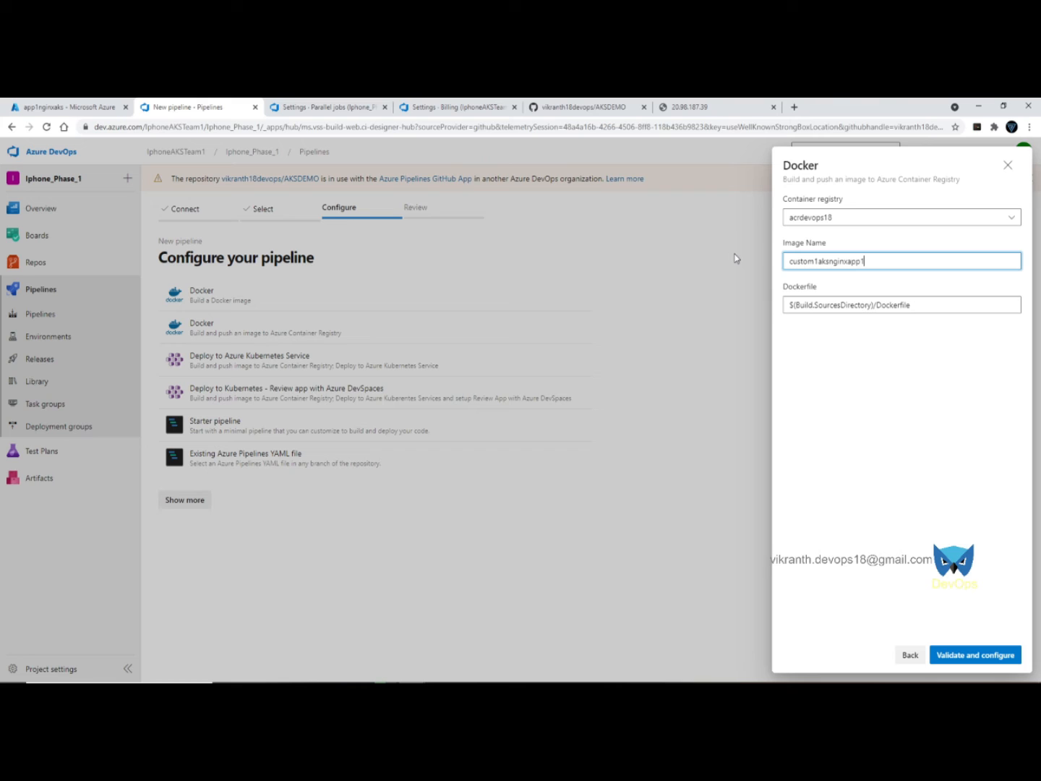
pyautogui.click(962, 656)
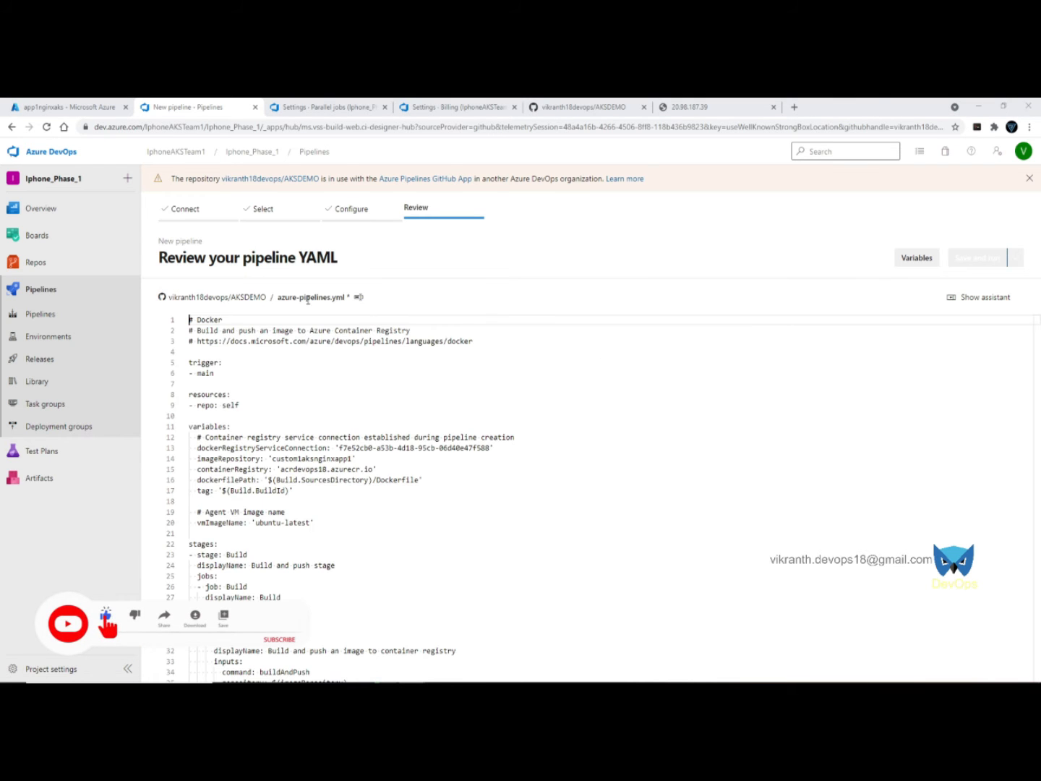
# - Name the YAML file 03-custom1-pipeline-buildandpush-to-acr-and-publish-artifacts.yml and look through the generated YAML
pyautogui.click(308, 298)
pyautogui.write('03-custom1-pipeline-buildandpush-to-acr-and-publish-artifacts.yml')
pyautogui.click(699, 492)
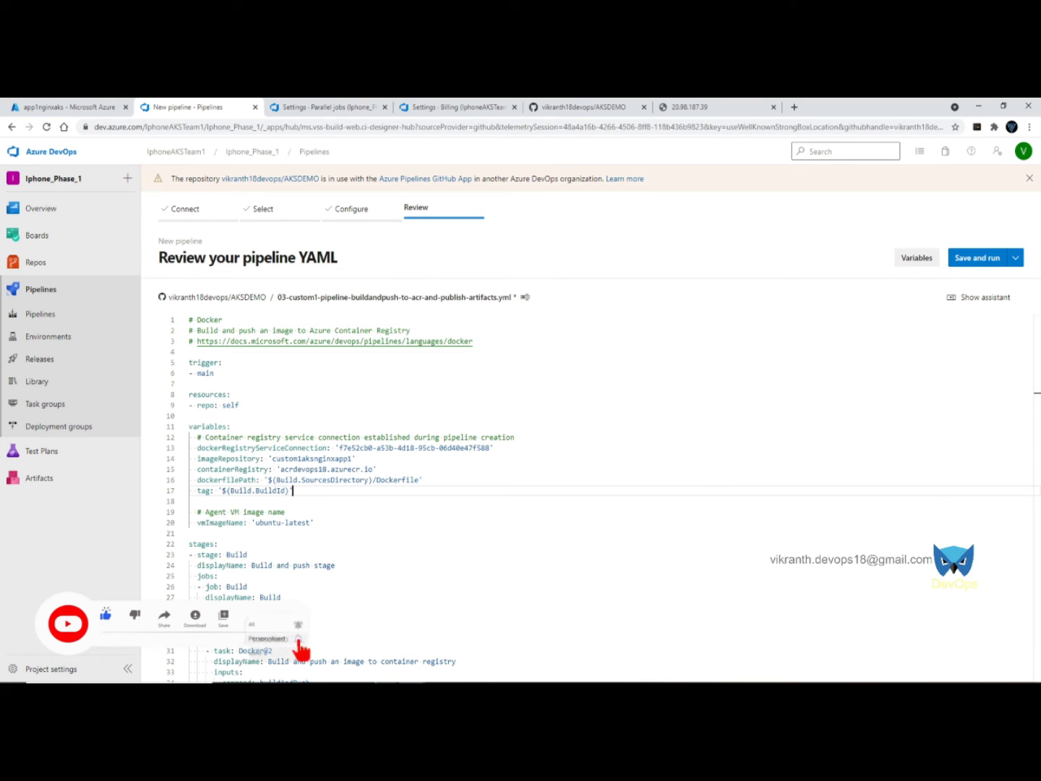
pyautogui.scroll(-4, 409, 516)
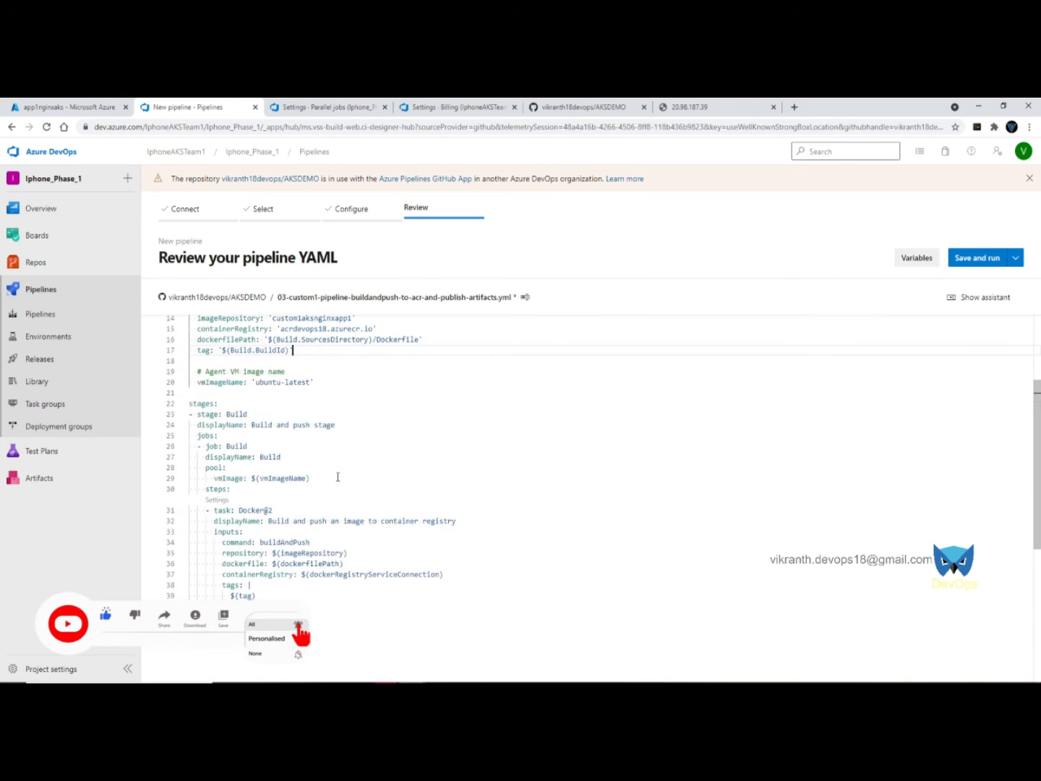
pyautogui.scroll(4, 257, 496)
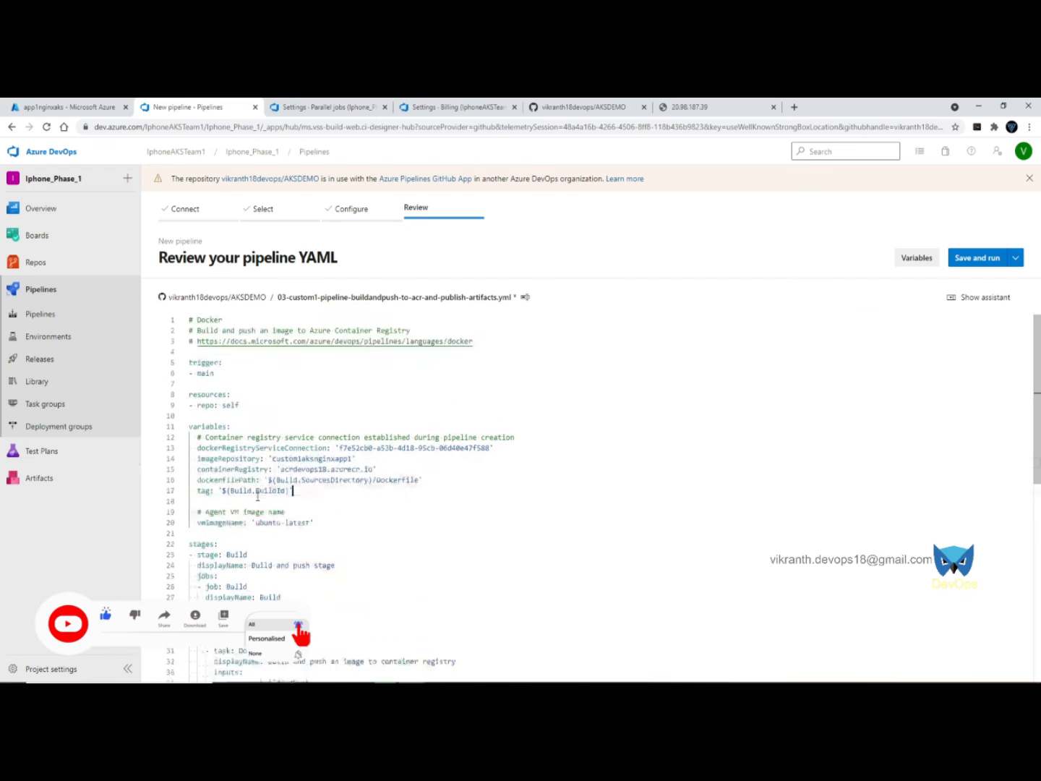
pyautogui.scroll(-4, 257, 496)
pyautogui.scroll(4, 257, 496)
pyautogui.scroll(-4, 257, 495)
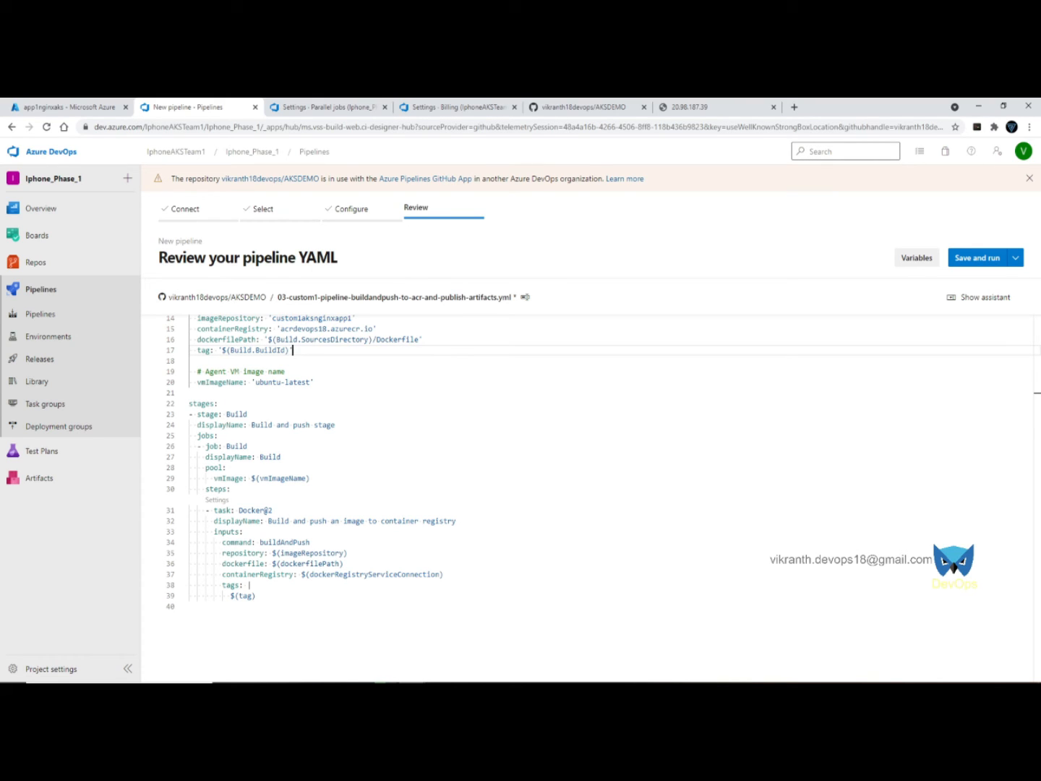
# - Paste the Task-1, Task-2 and Task-3 notes, moving Task-1 to line 21 and adding space after Task-2
pyautogui.hotkey('alt', 'Tab')
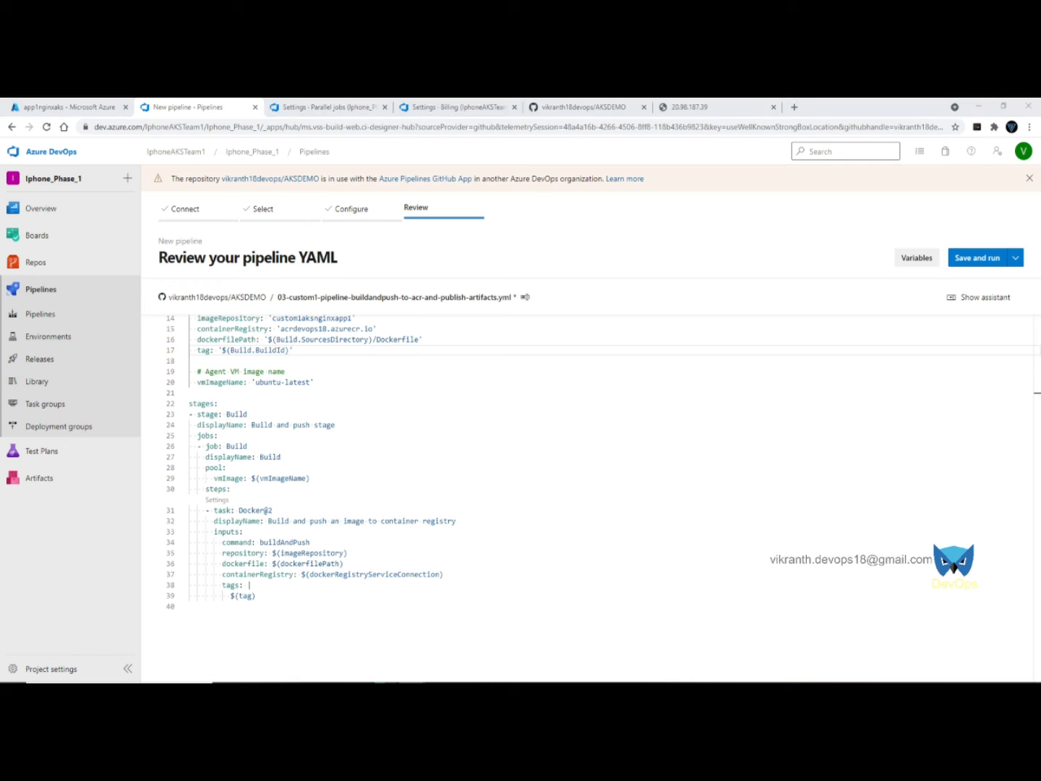
pyautogui.click(239, 622)
pyautogui.write('Task-1: Build this task also from scratch Task-2: Copy files from System Default Working Directory to Build Artifact Staging Directory Task-3: Publish Artifacts to Azure Pipelines')
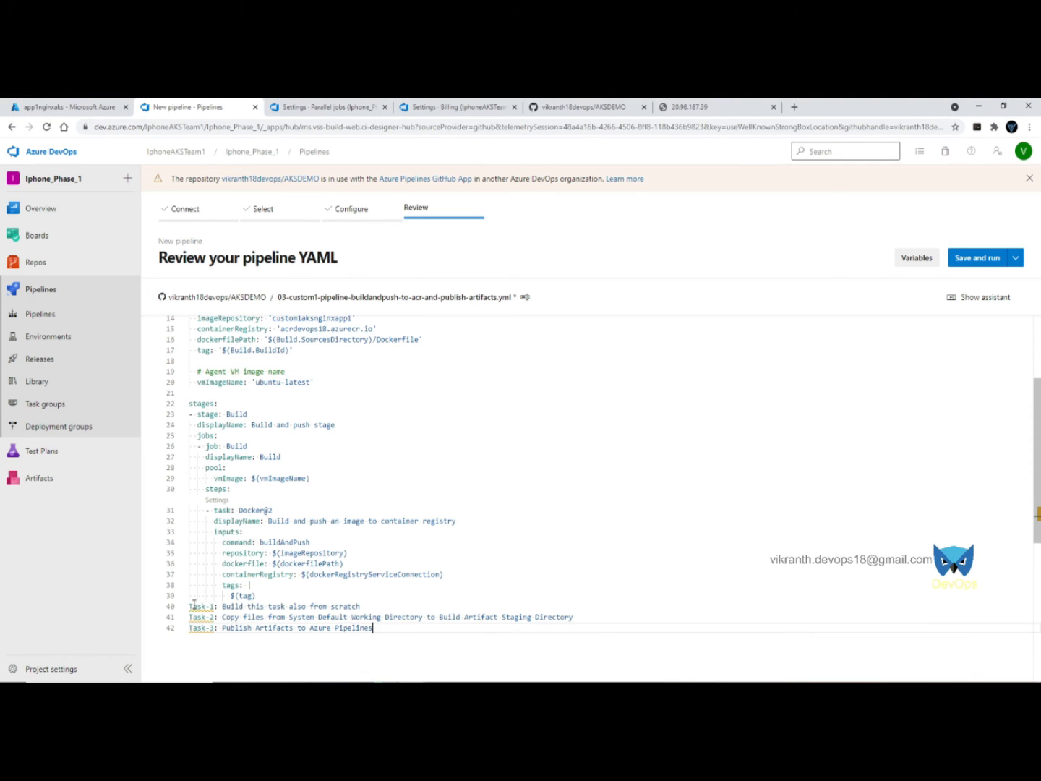
pyautogui.moveTo(190, 606); pyautogui.dragTo(387, 603)
pyautogui.hotkey('ctrl', 'c')
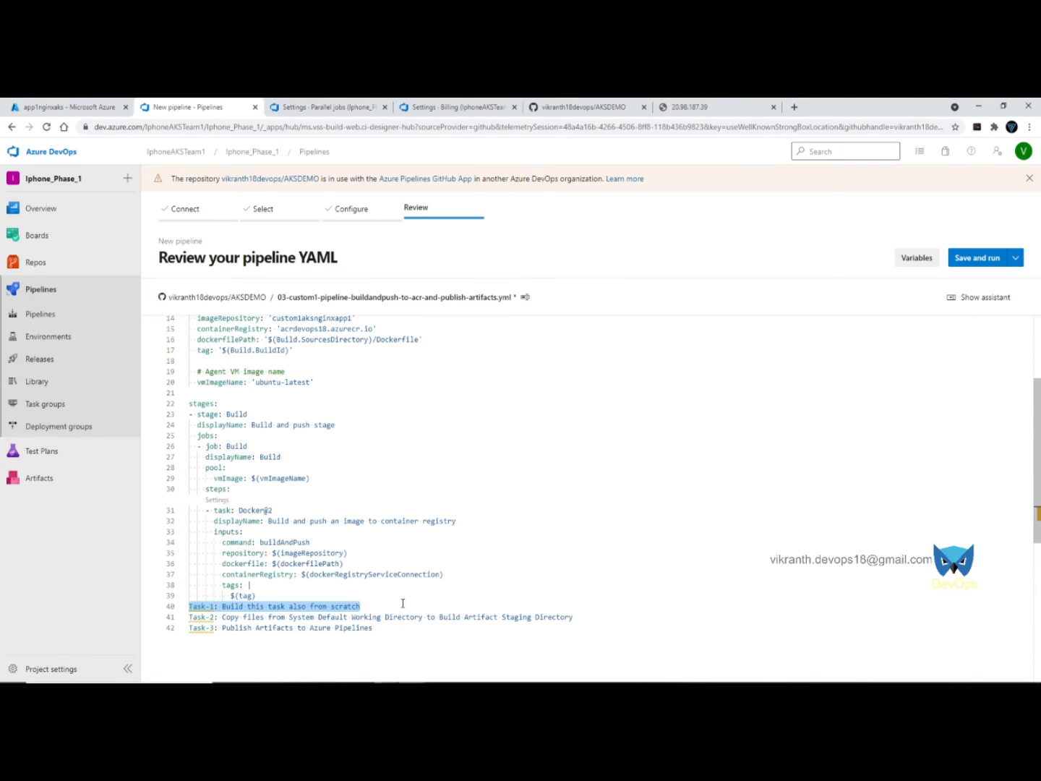
pyautogui.press('Delete')
pyautogui.scroll(1, 273, 397)
pyautogui.click(216, 422)
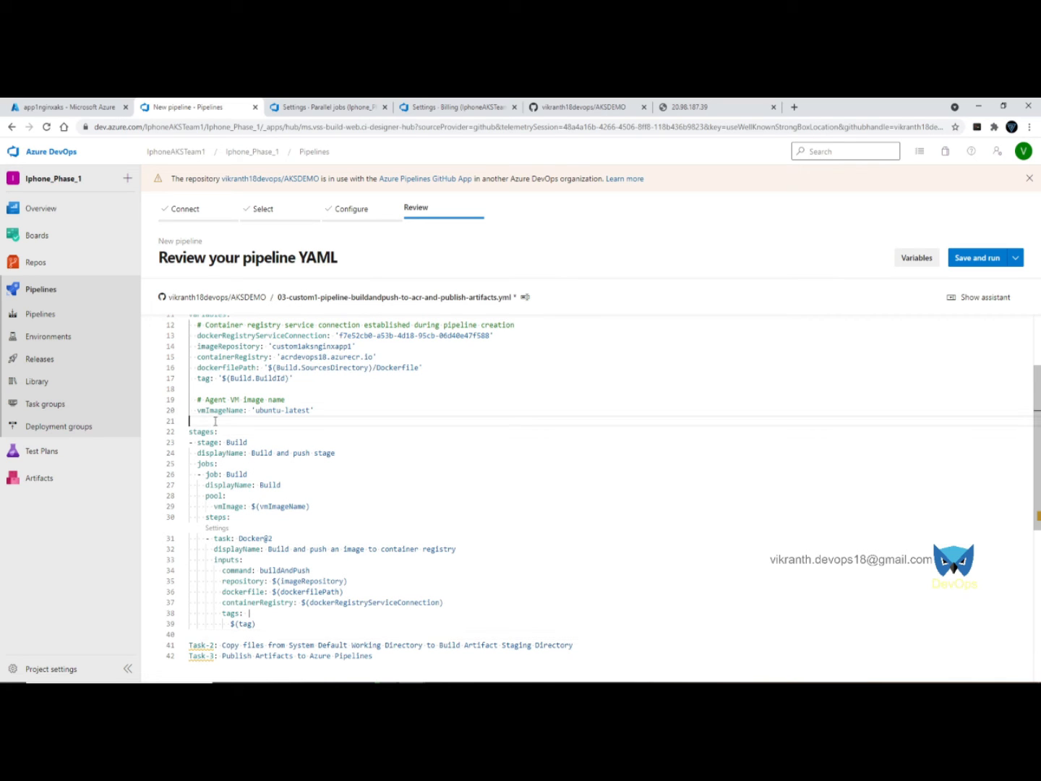
pyautogui.hotkey('ctrl', 'v')
pyautogui.scroll(-2, 312, 451)
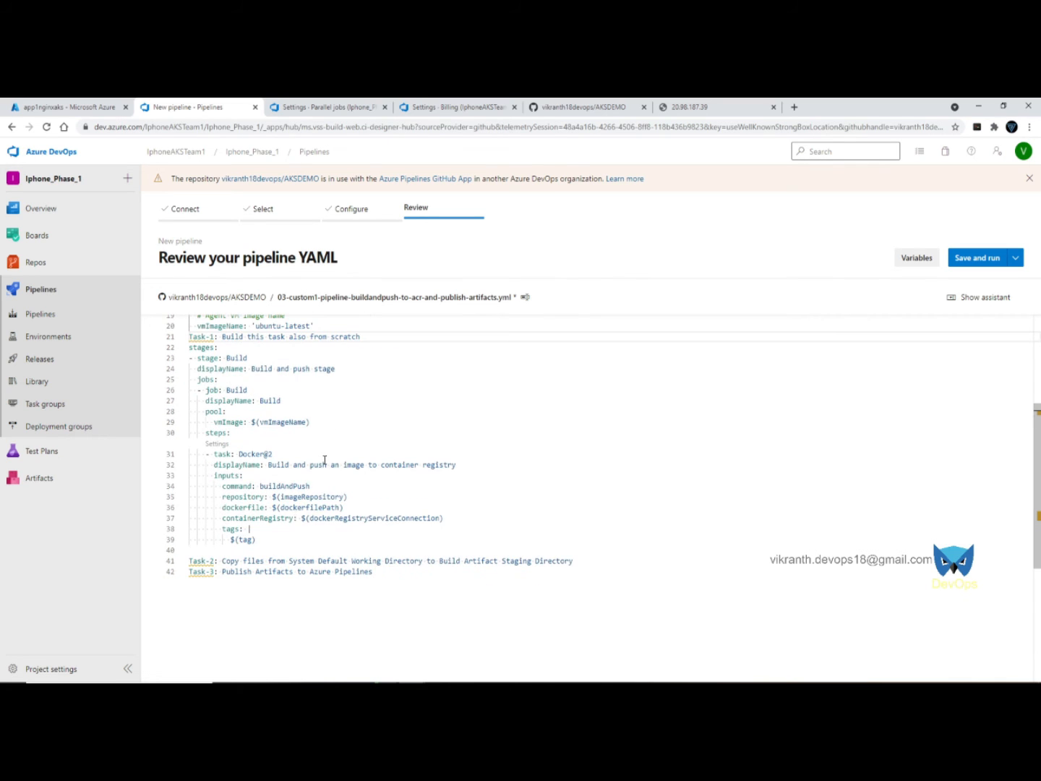
pyautogui.click(615, 558)
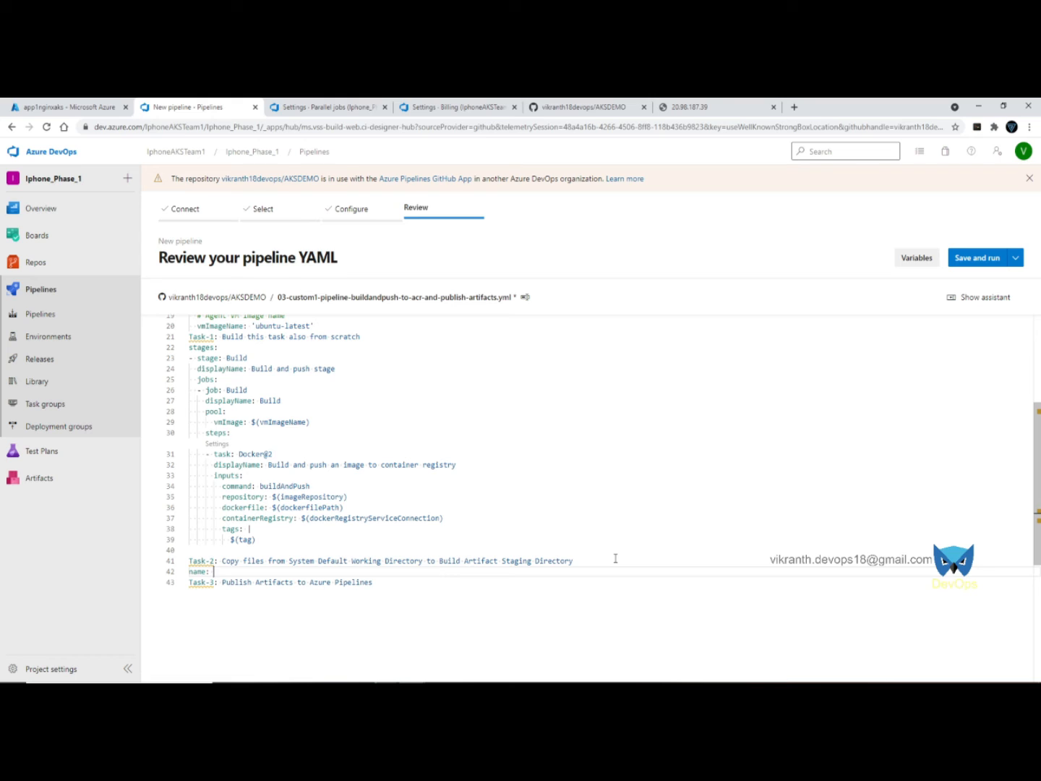
pyautogui.press('Return')
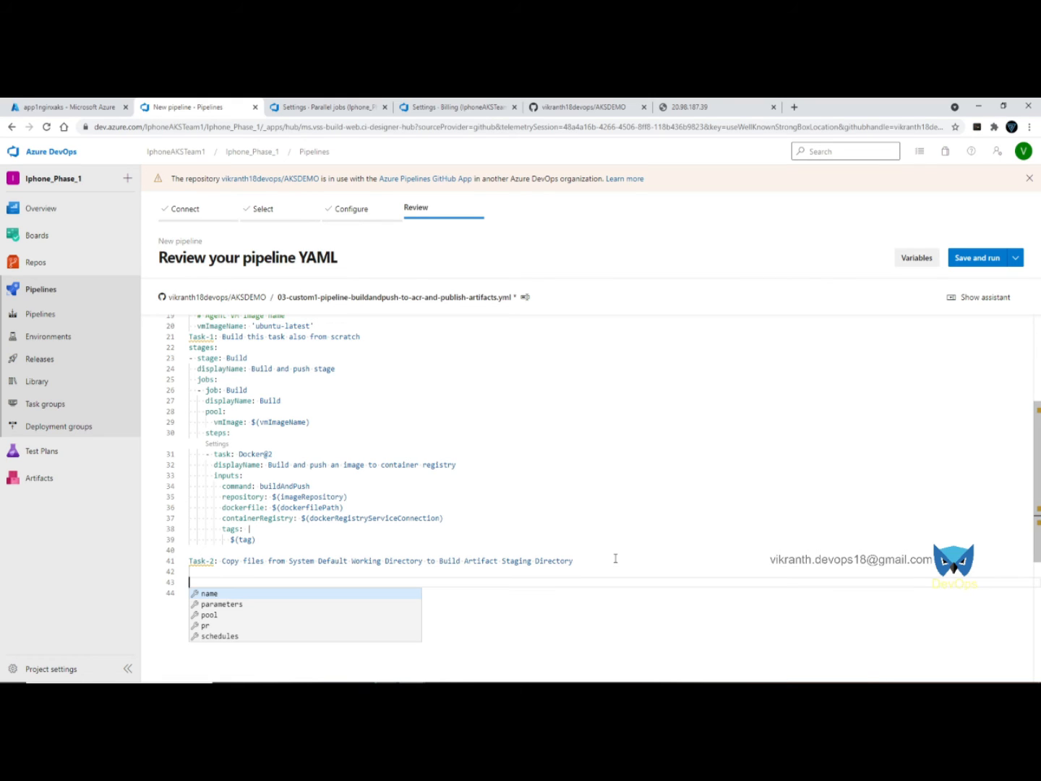
pyautogui.press('Return')
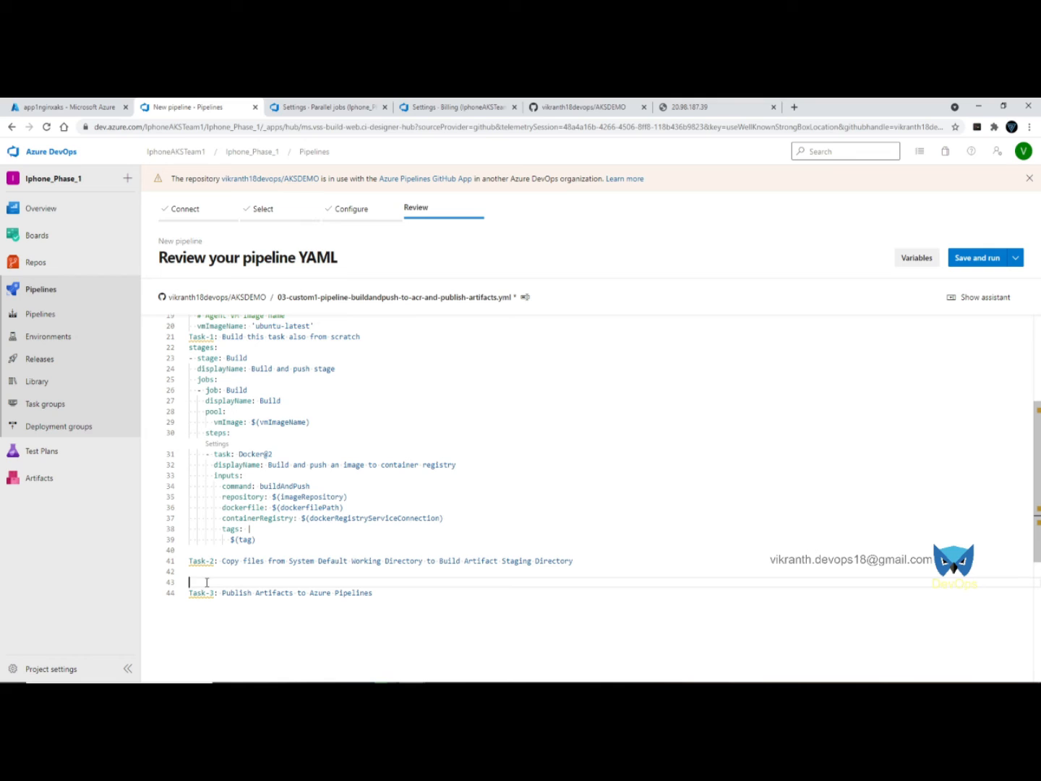
# - Insert a CopyFiles@2 task copying kube-manifests files to $(Build.ArtifactStagingDirectory)
pyautogui.click(989, 303)
pyautogui.click(939, 322)
pyautogui.write('c')
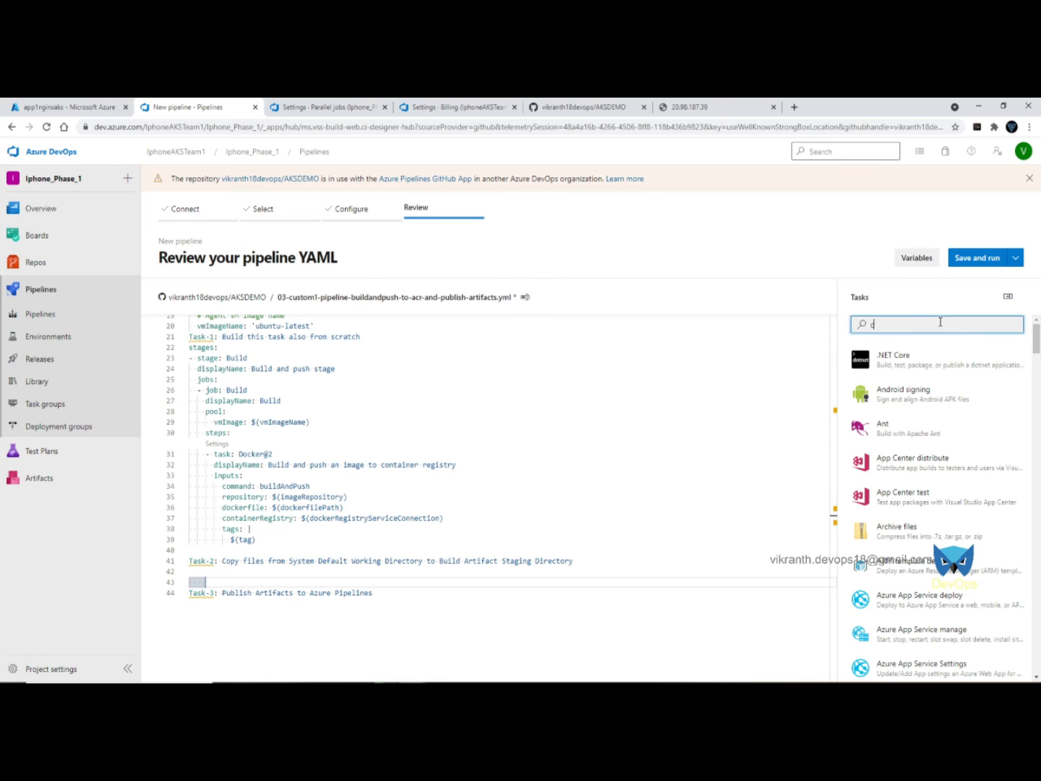
pyautogui.write('opyf')
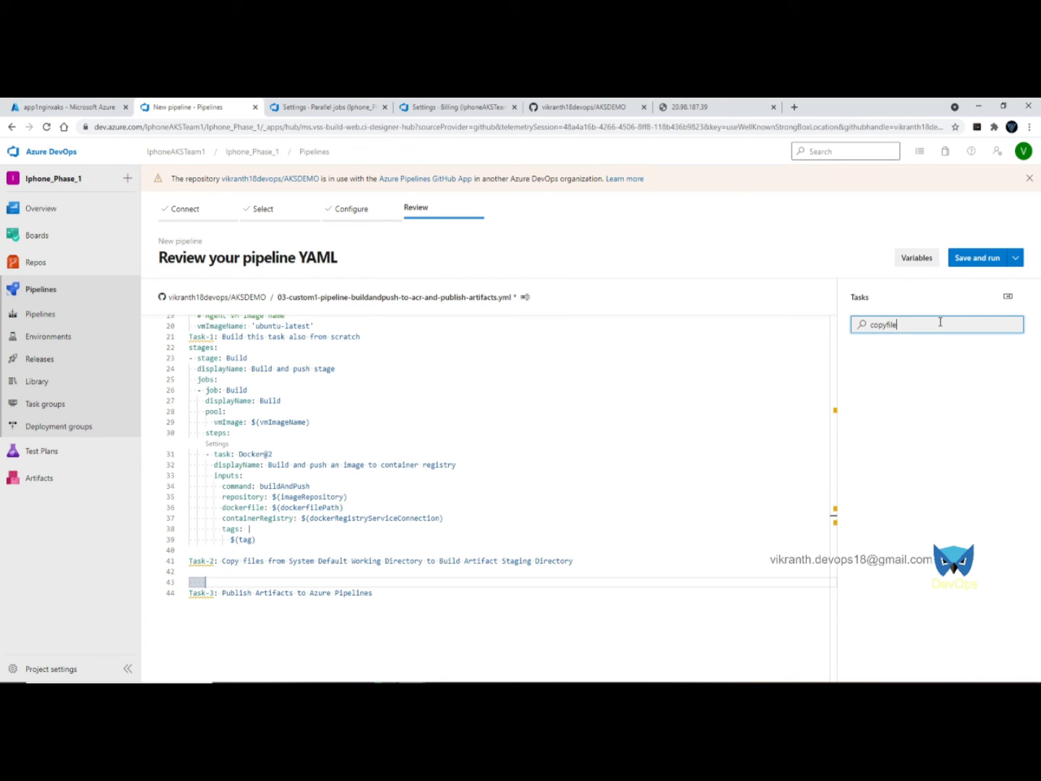
pyautogui.press('BackSpace')
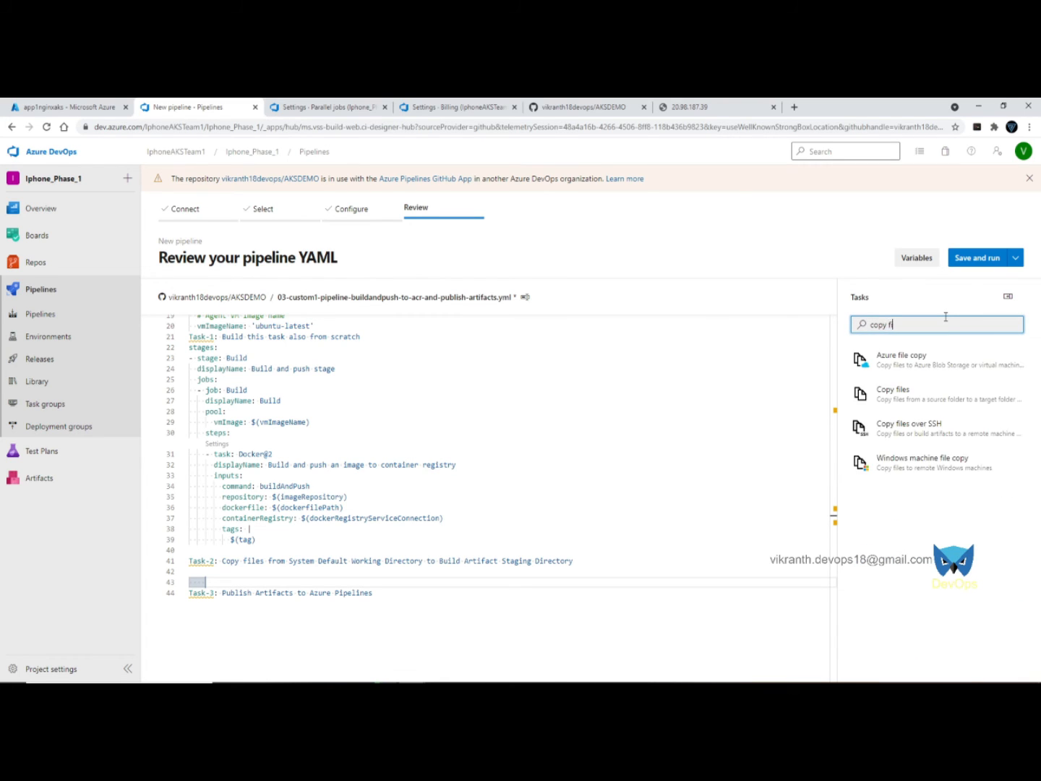
pyautogui.click(914, 402)
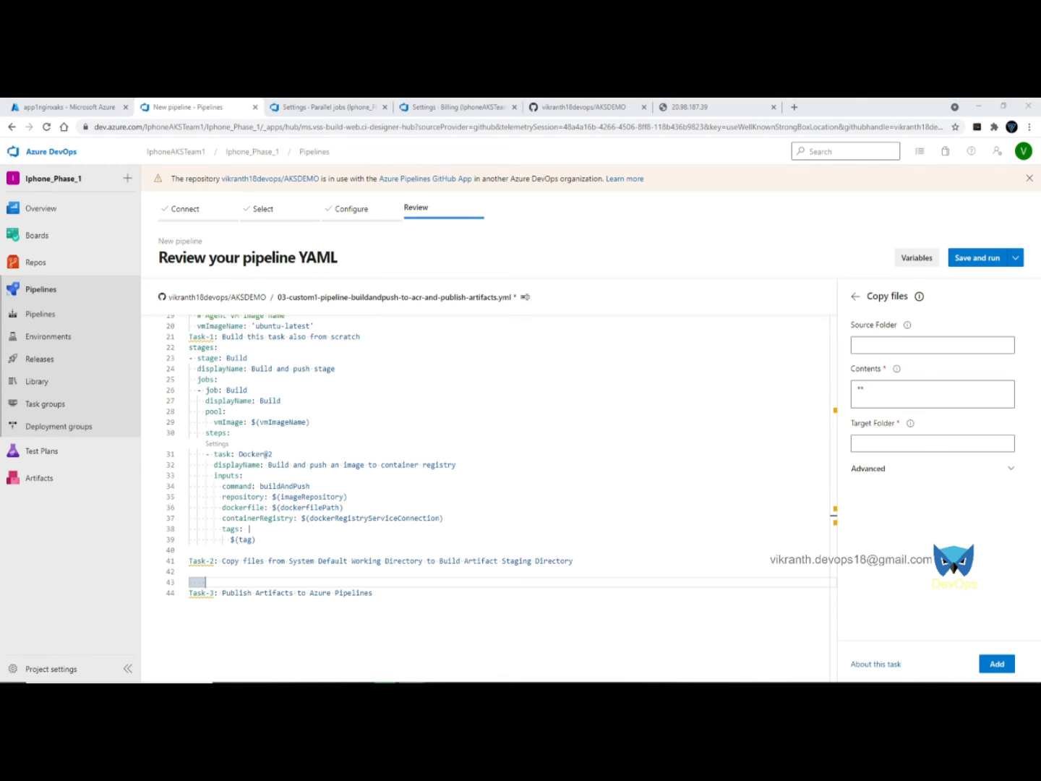
pyautogui.click(896, 345)
pyautogui.write('$(System.DefaultWorkingDirectory)/kube-manifests')
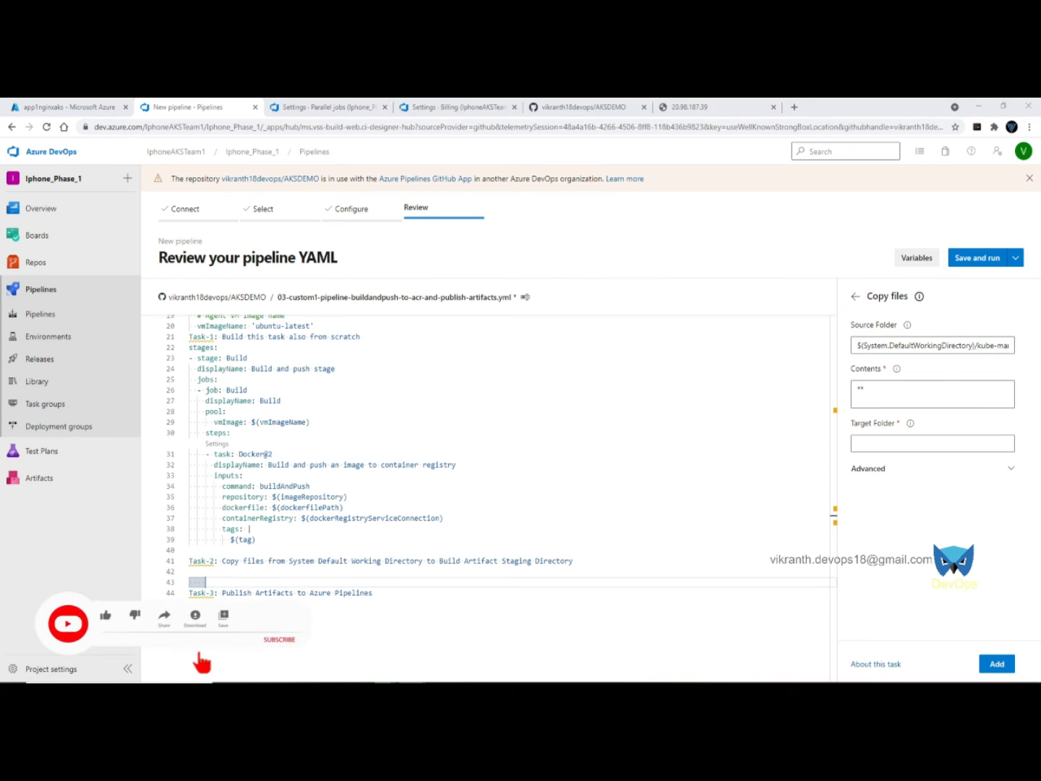
pyautogui.click(864, 443)
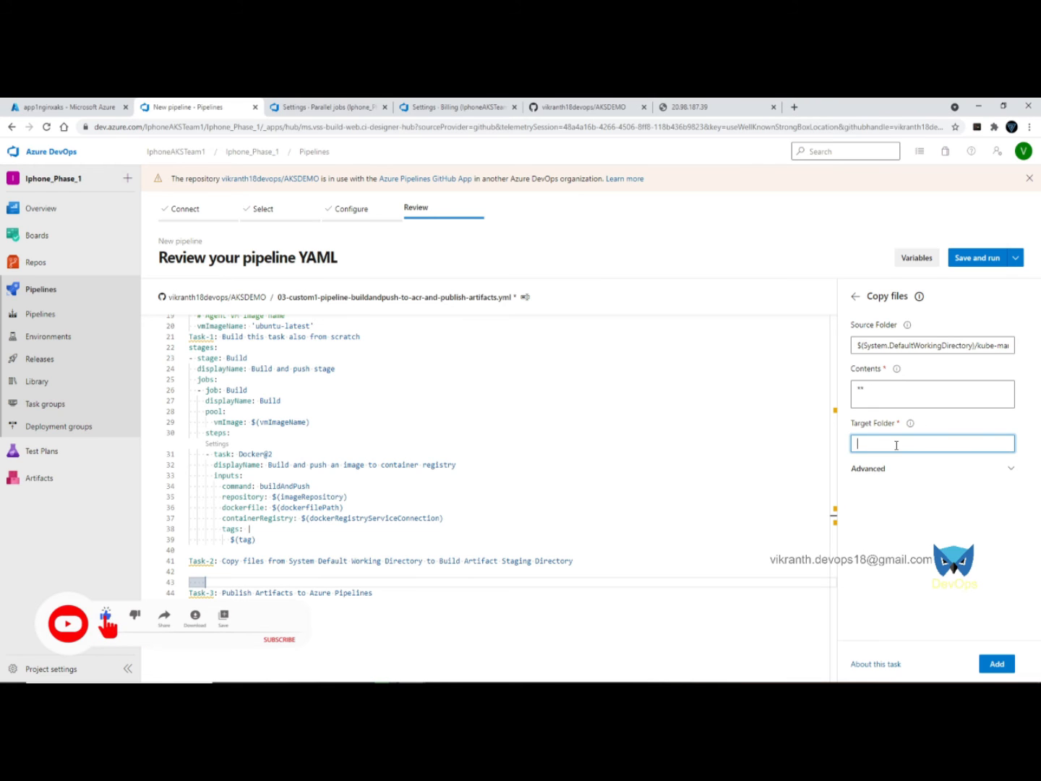
pyautogui.write('$(Build.ArtifactStagingDirectory)')
pyautogui.click(996, 663)
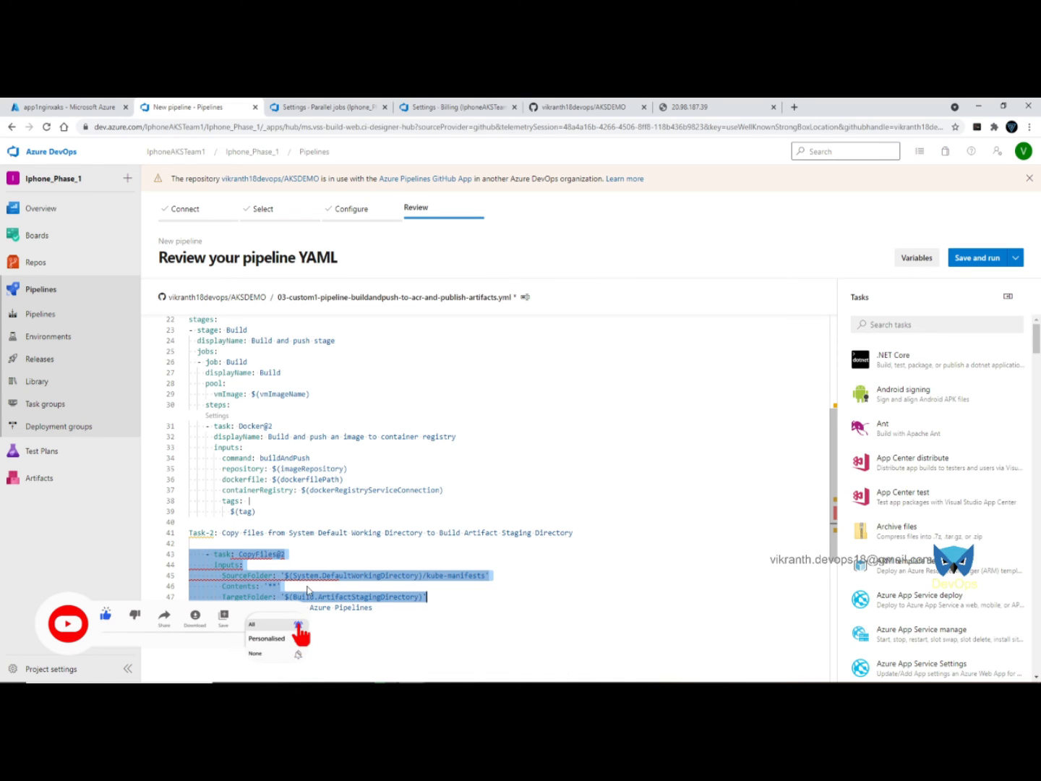
# - Indent the CopyFiles@2 block under the steps and fix the task and inputs lines
pyautogui.click(426, 596)
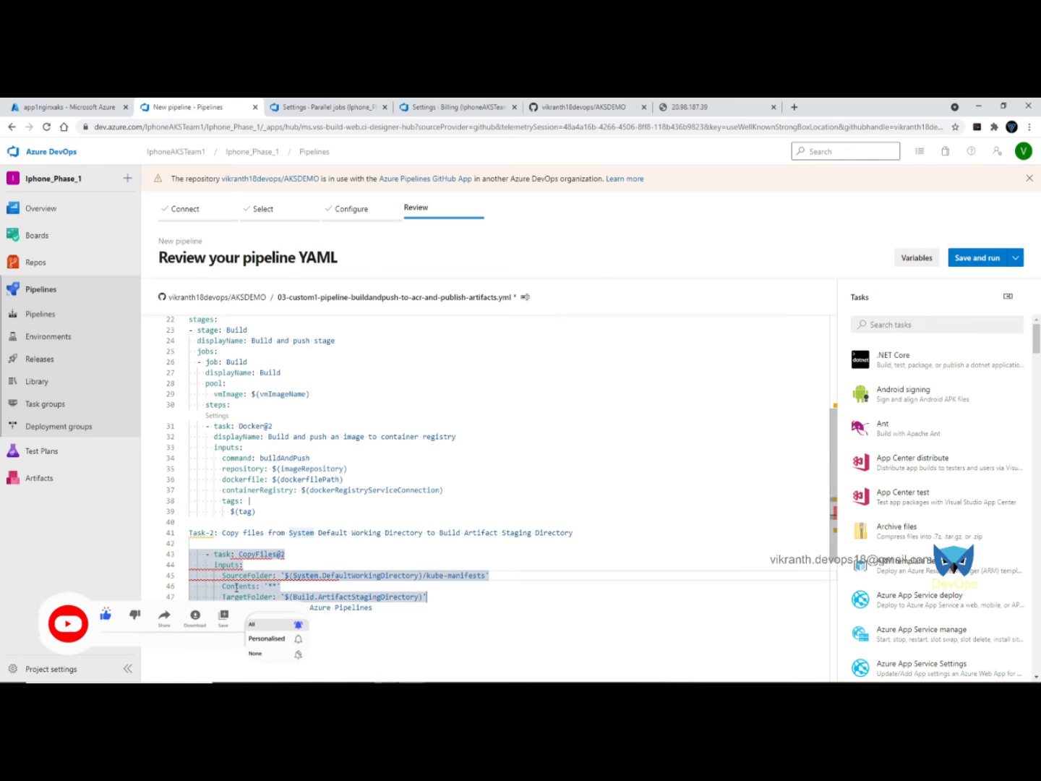
pyautogui.moveTo(204, 554); pyautogui.dragTo(448, 597)
pyautogui.press('Tab')
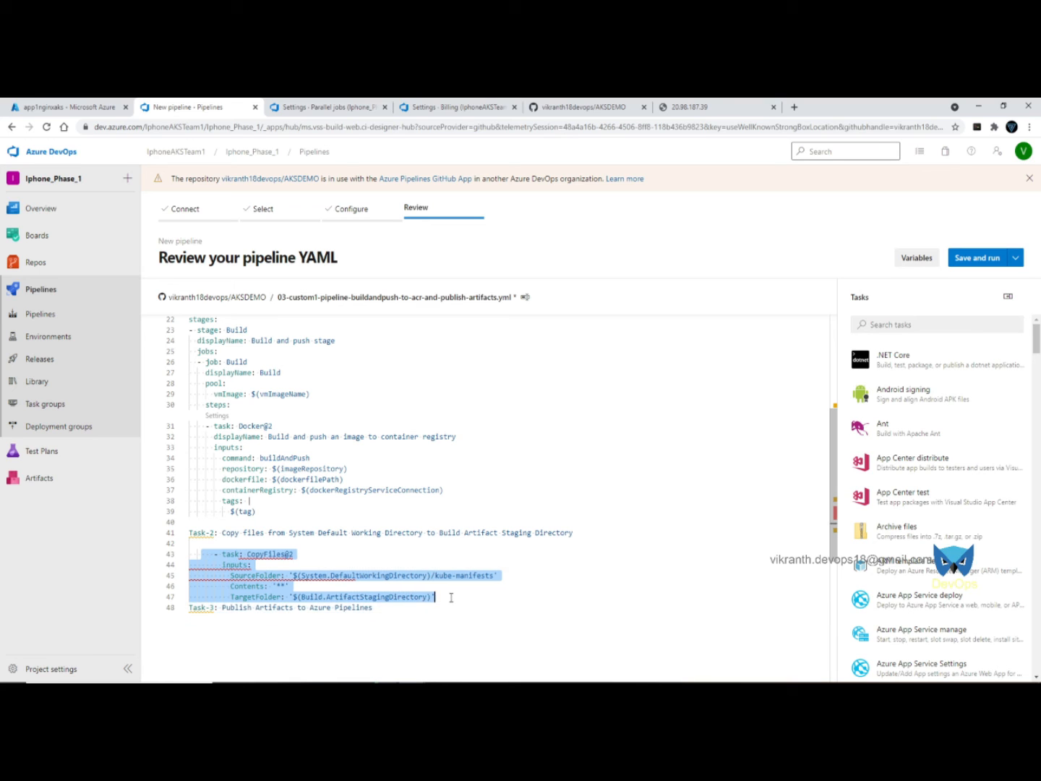
pyautogui.click(314, 660)
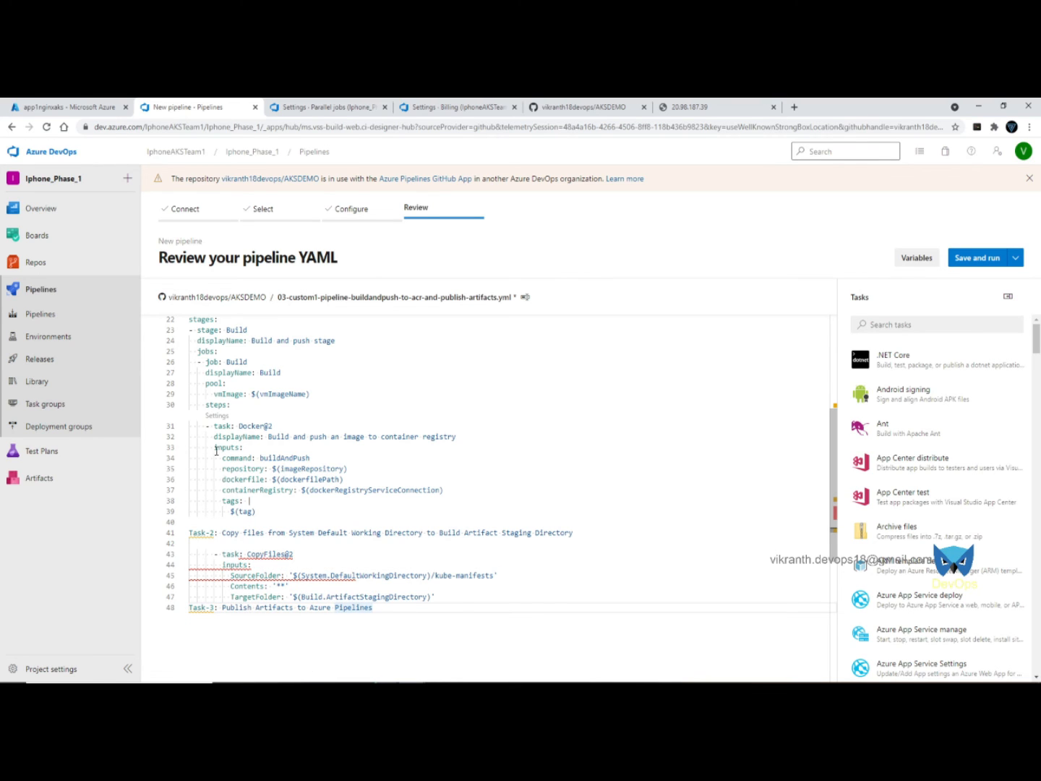
pyautogui.click(211, 554)
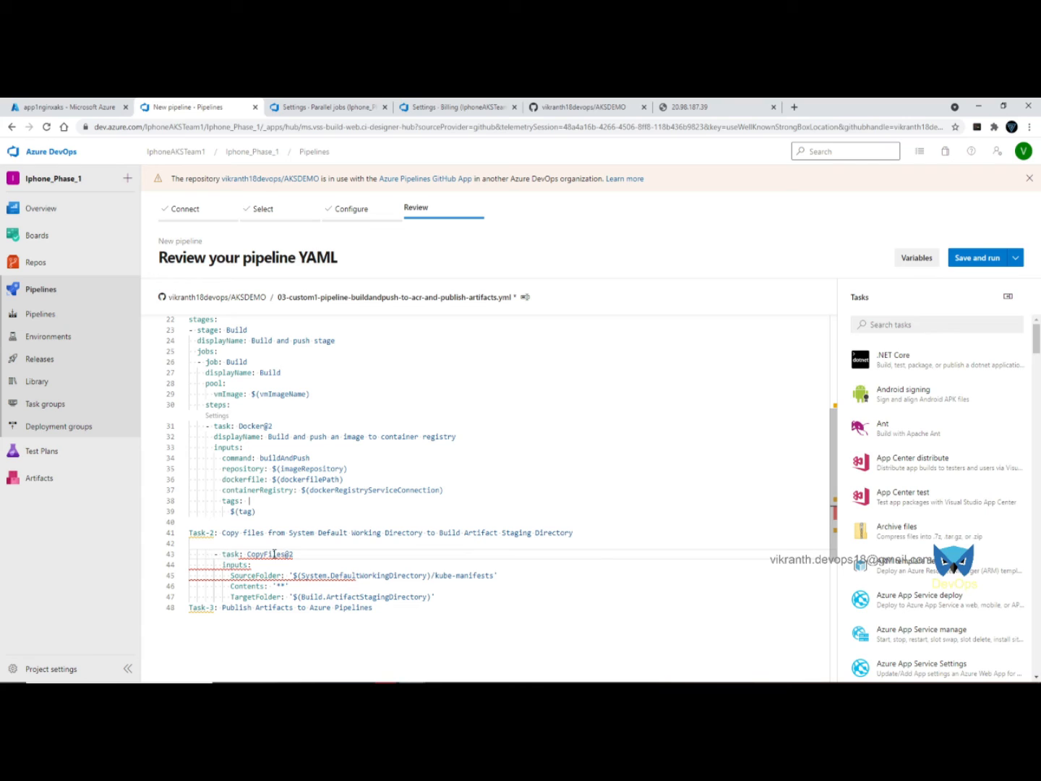
pyautogui.press('BackSpace')
pyautogui.press('BackSpace')
pyautogui.press('Down')
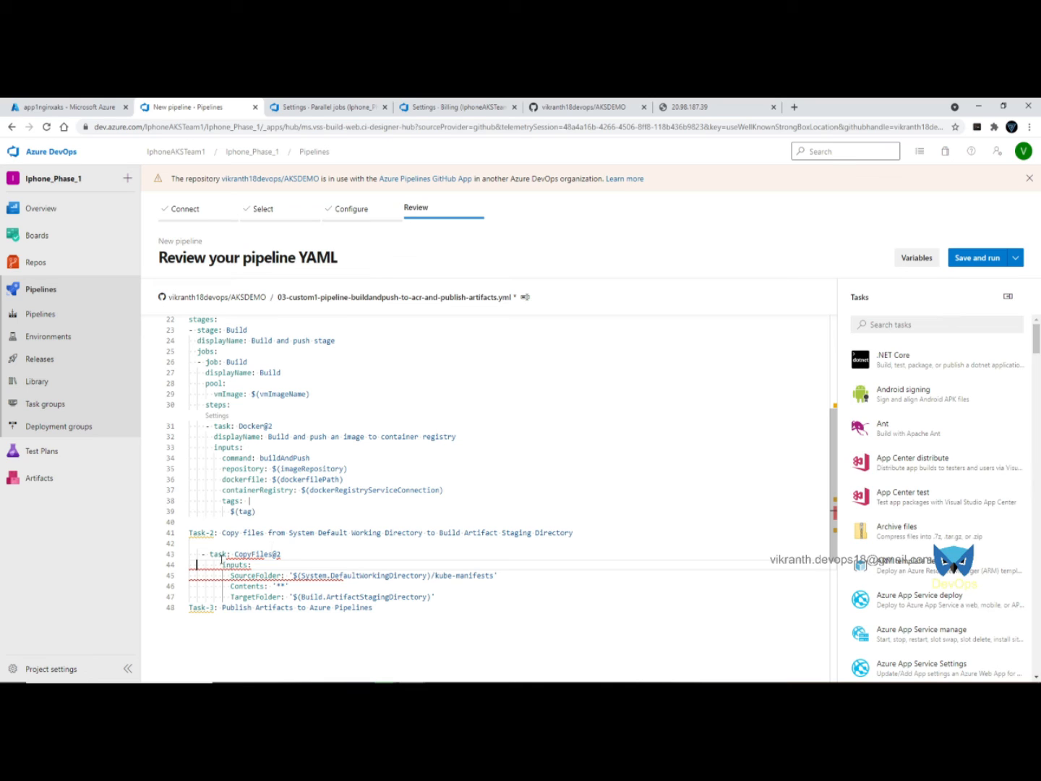
pyautogui.press('BackSpace')
pyautogui.press('BackSpace')
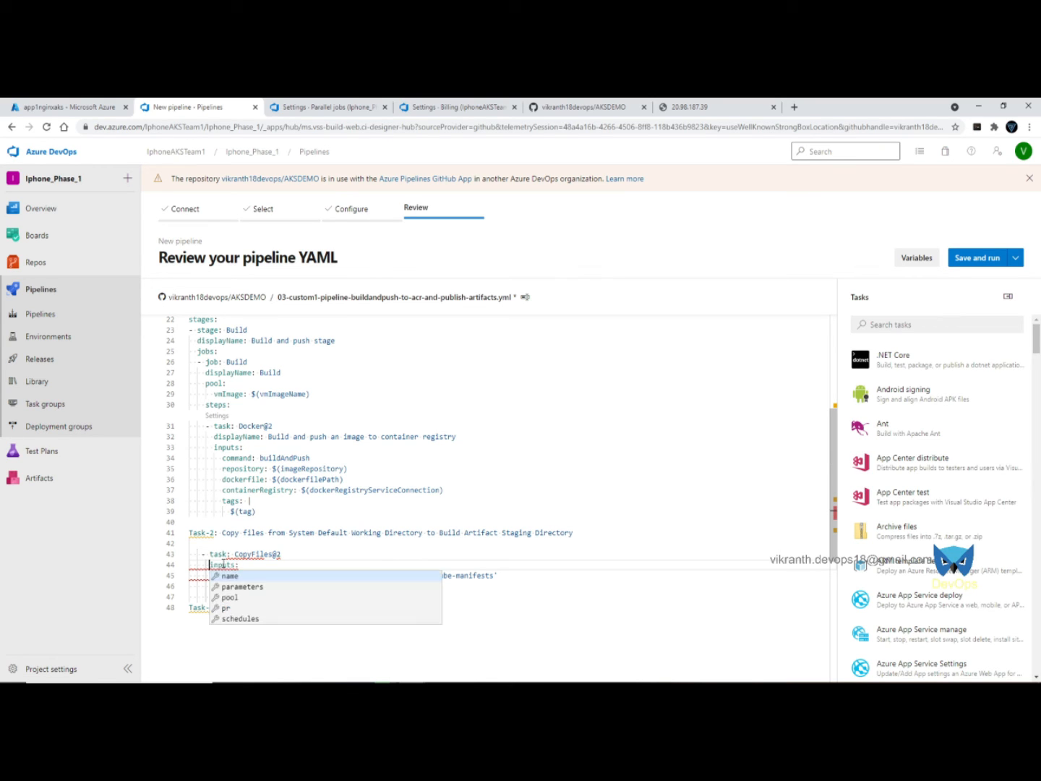
pyautogui.click(530, 477)
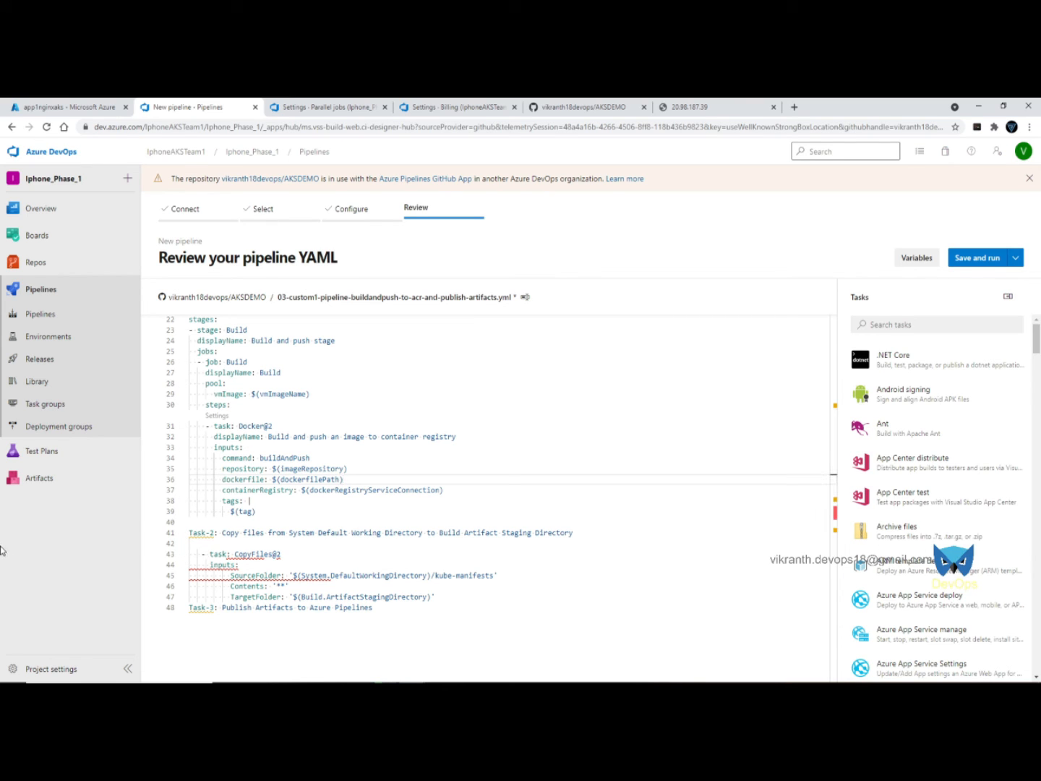
# - Align the SourceFolder, Contents and TargetFolder input lines with each other
pyautogui.click(230, 575)
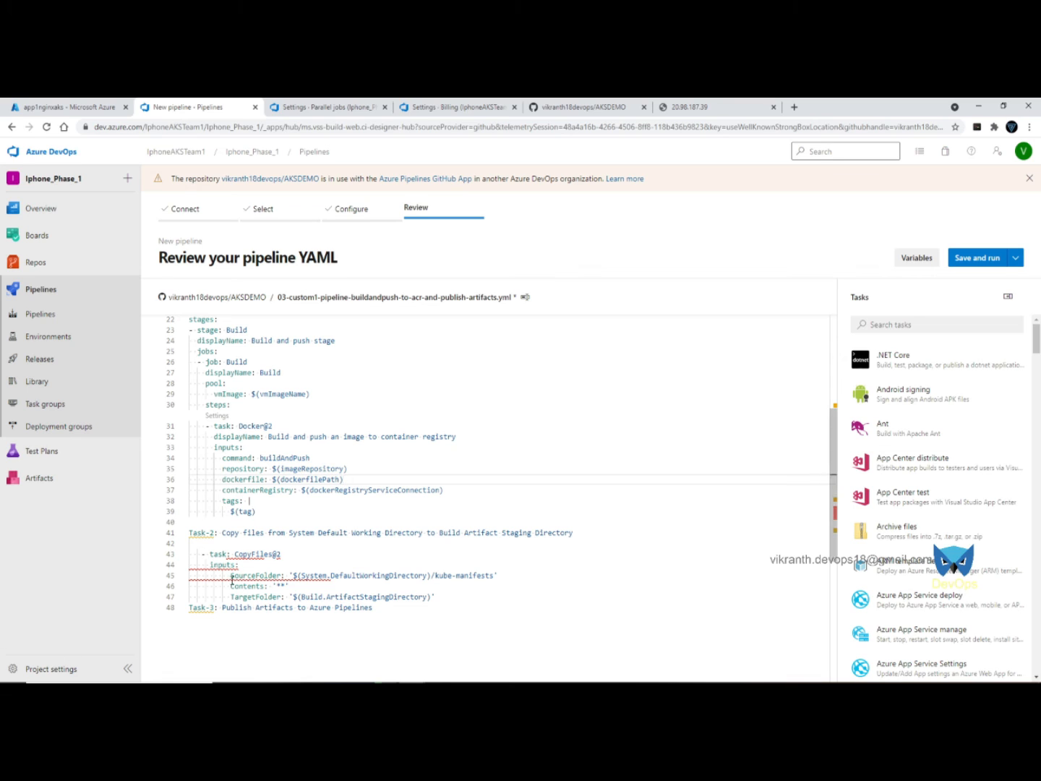
pyautogui.press('BackSpace')
pyautogui.press('BackSpace')
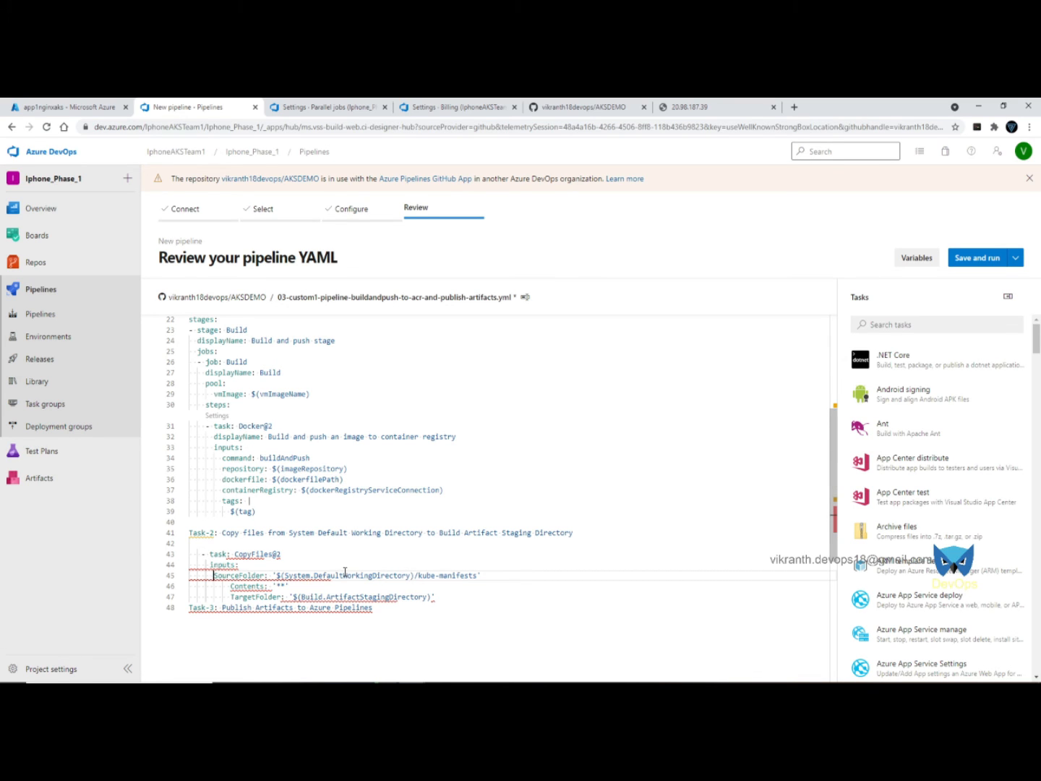
pyautogui.click(230, 586)
pyautogui.press('BackSpace')
pyautogui.press('BackSpace')
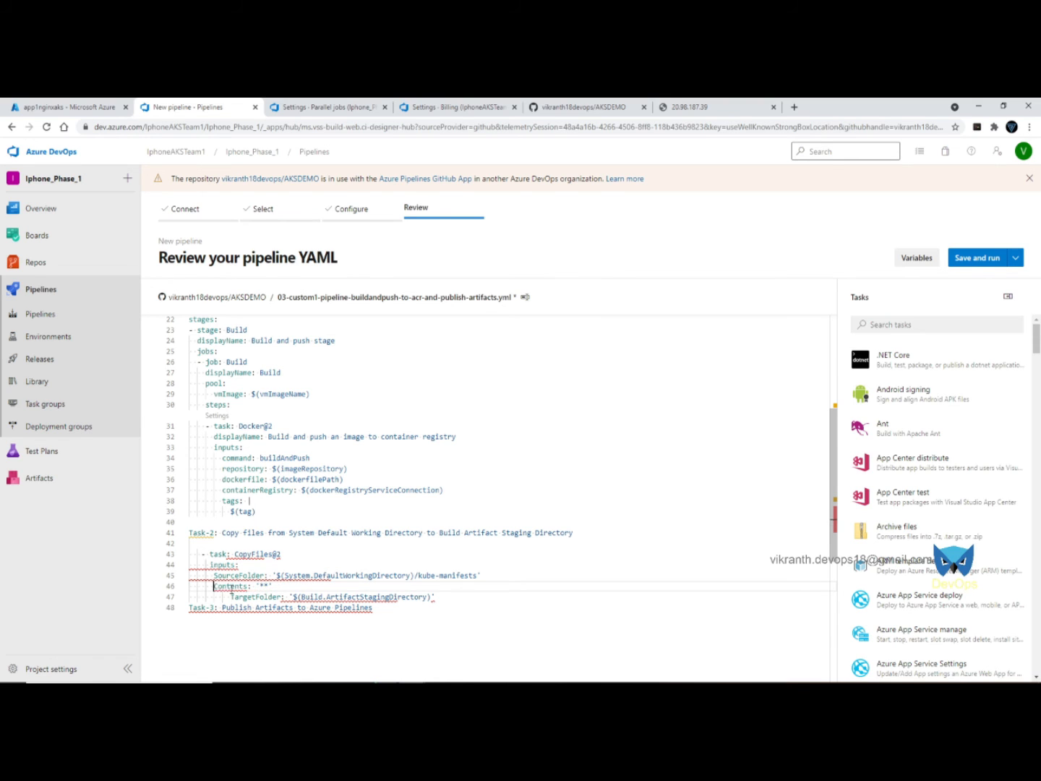
pyautogui.press('Down')
pyautogui.press('Down')
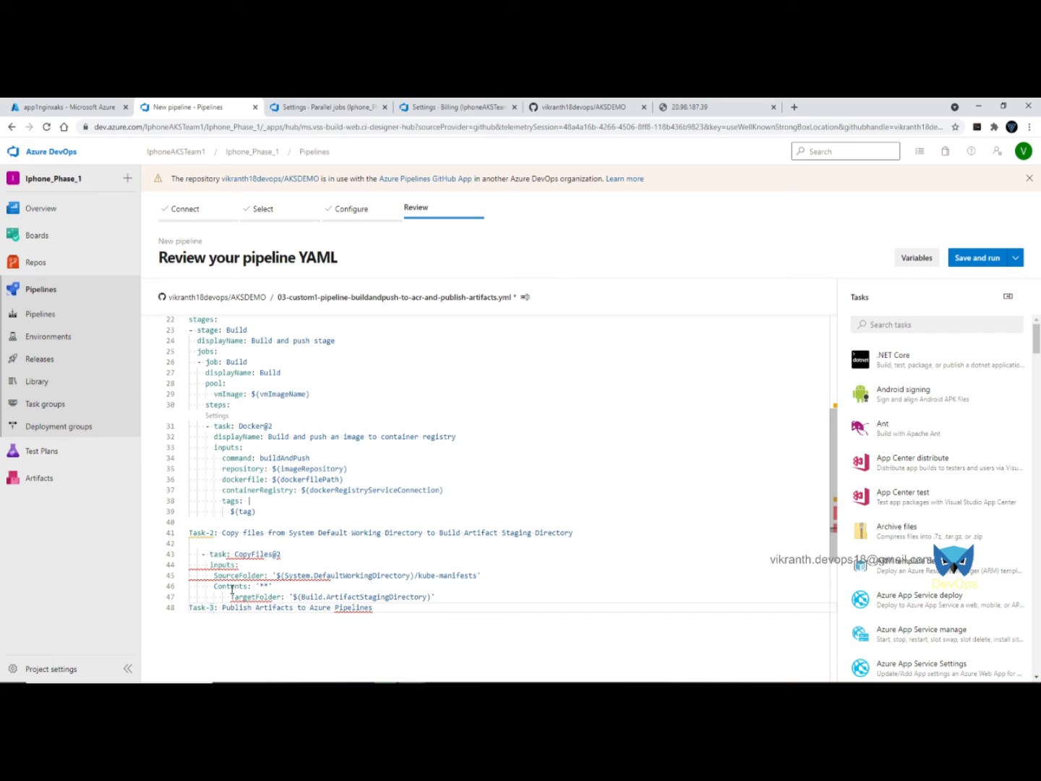
pyautogui.press('Up')
pyautogui.press('Delete')
pyautogui.press('Delete')
pyautogui.press('Delete')
pyautogui.press('Delete')
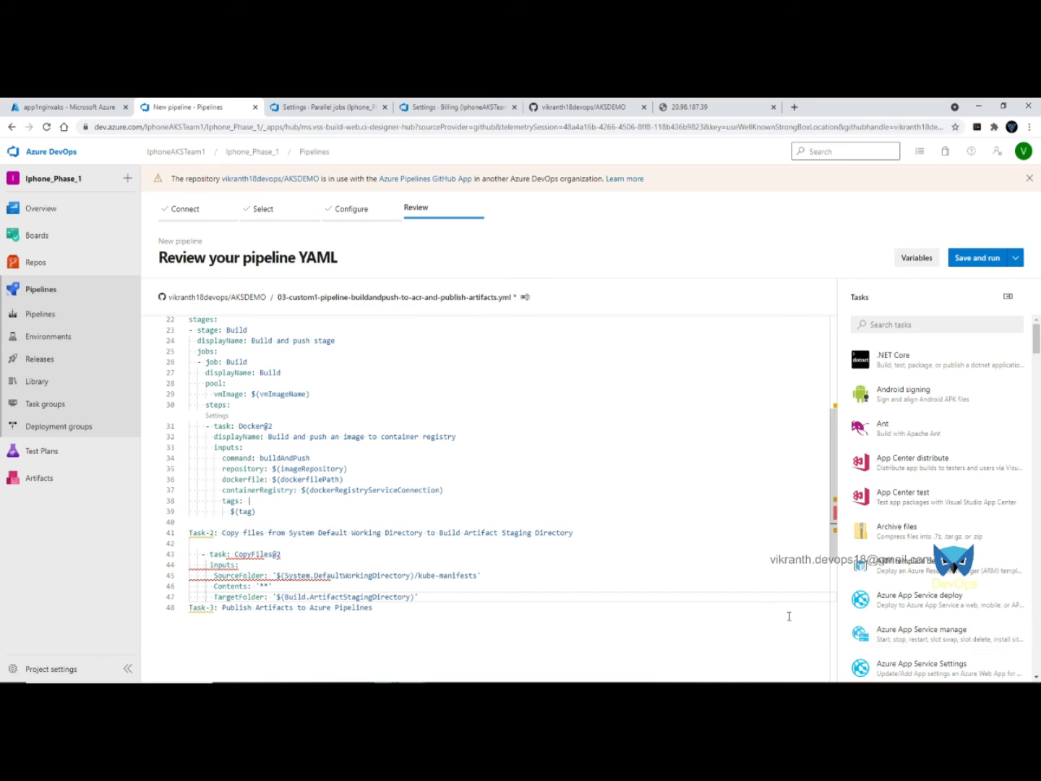
# - Shift the task, inputs, SourceFolder, Contents and TargetFolder lines by one space each
pyautogui.click(199, 554)
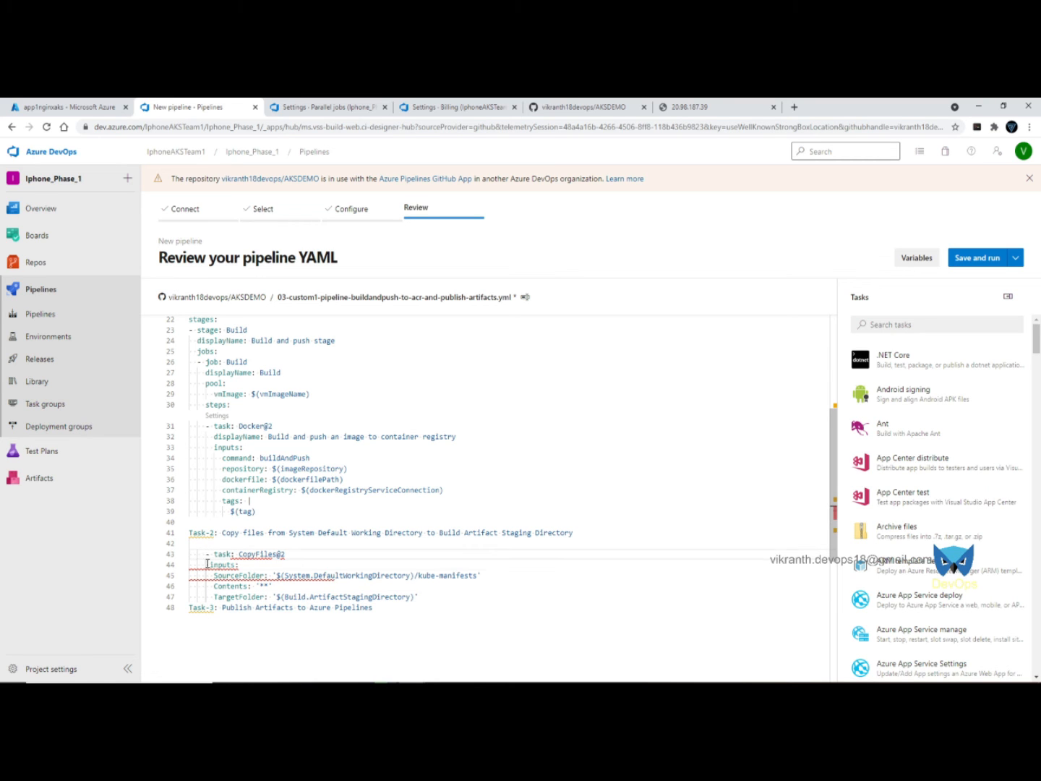
pyautogui.click(207, 563)
pyautogui.click(202, 659)
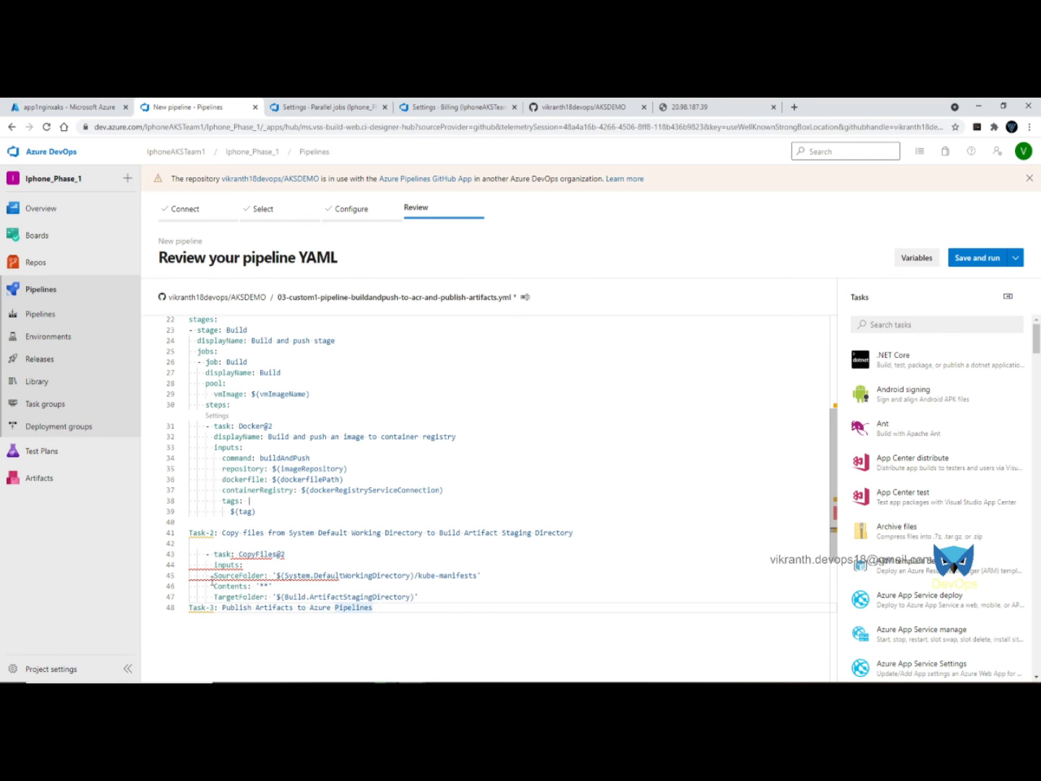
pyautogui.click(211, 576)
pyautogui.click(213, 585)
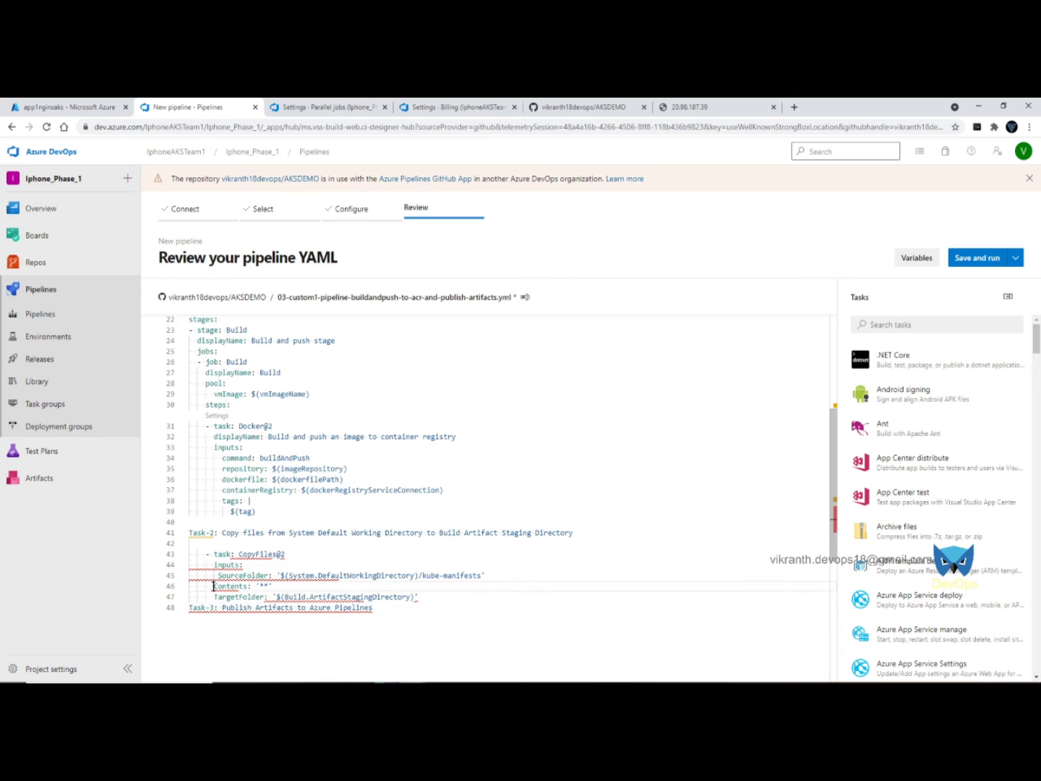
pyautogui.click(203, 640)
pyautogui.click(213, 597)
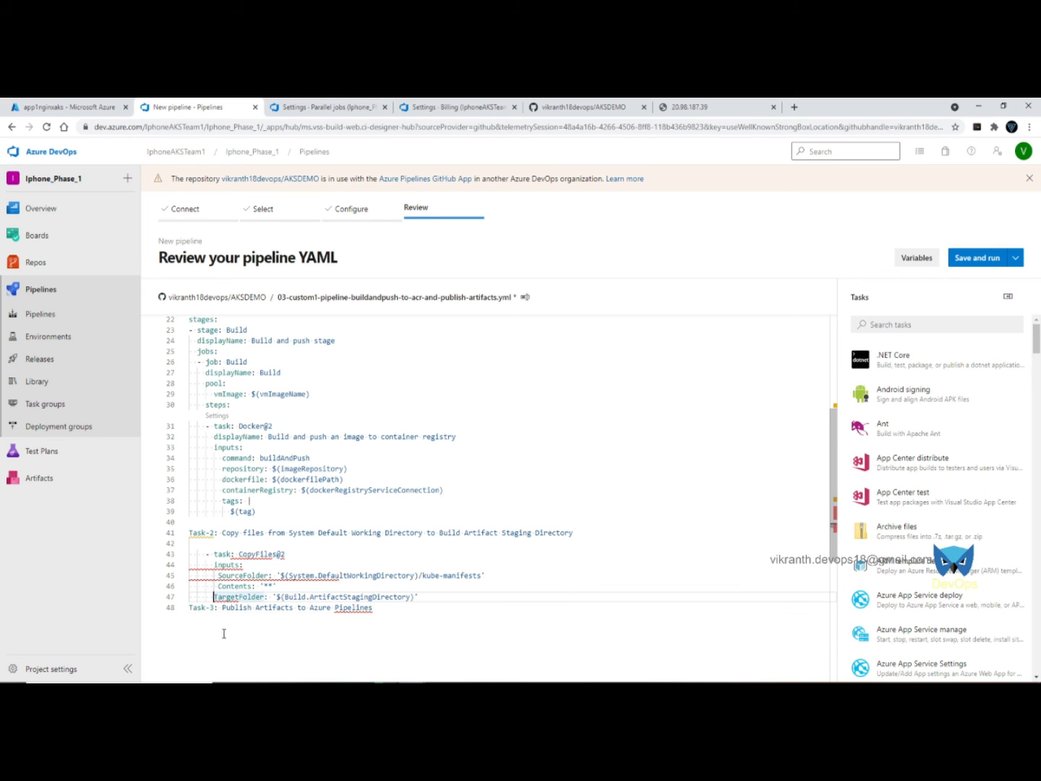
pyautogui.click(575, 600)
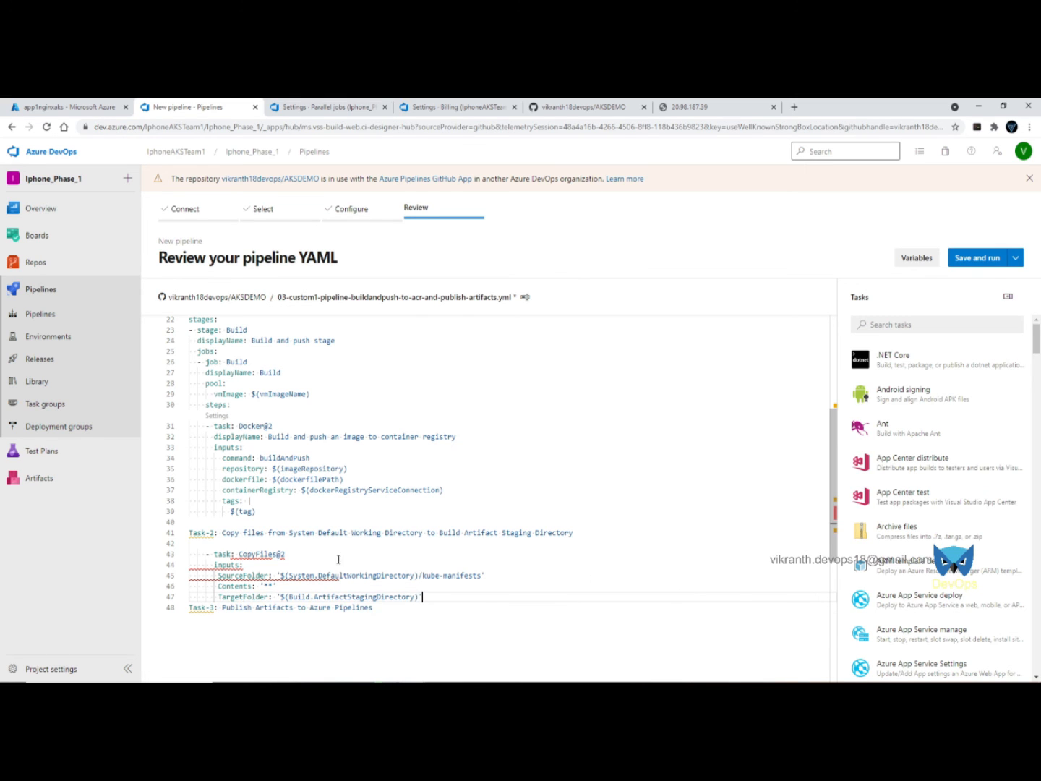
pyautogui.rightClick(272, 577)
pyautogui.click(261, 577)
# - Replace the CopyFiles@2 block with a correctly indented version and delete the old Task-2 line
pyautogui.click(531, 547)
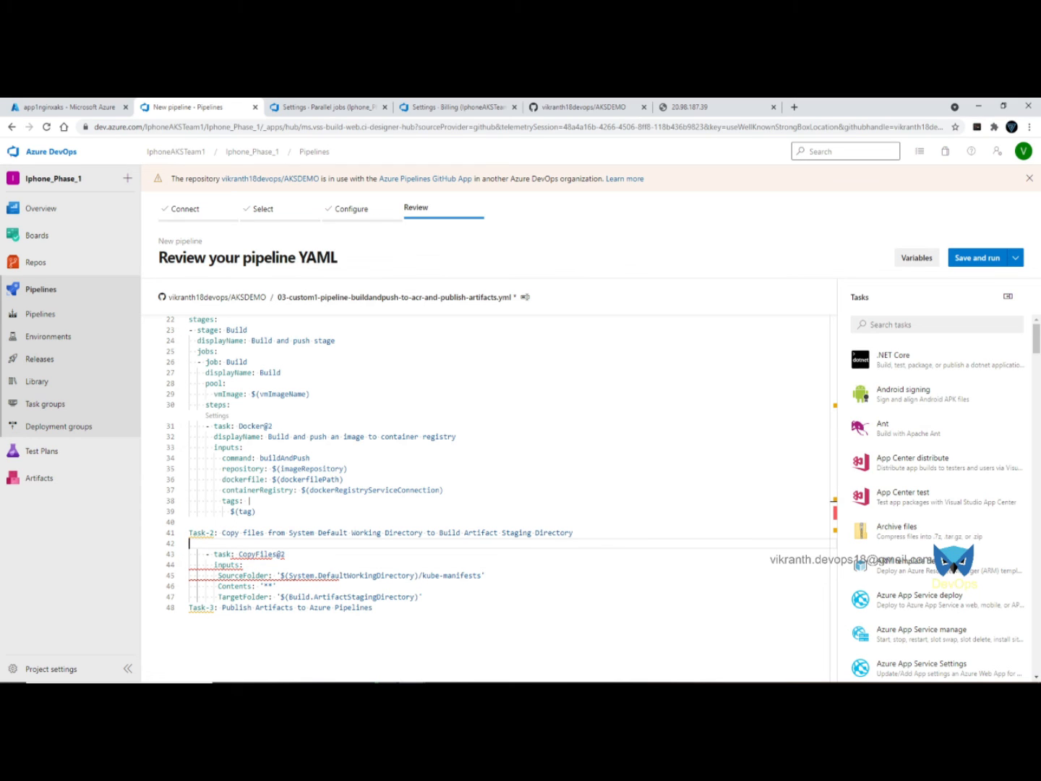
pyautogui.hotkey('alt', 'Tab')
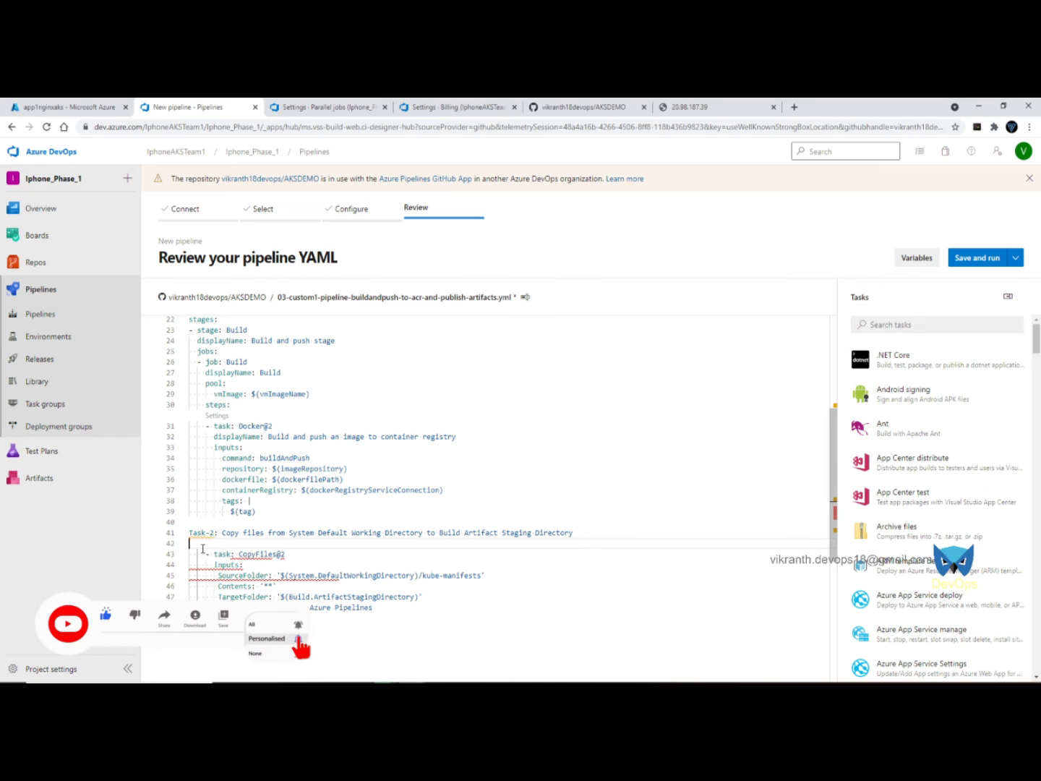
pyautogui.moveTo(190, 553); pyautogui.dragTo(449, 596)
pyautogui.write("- task: CopyFiles@2       inputs:         SourceFolder: '$(System.DefaultWorkingDirectory)/kube-manifests'         Contents: '**'         TargetFolder: '$(Build.ArtifactStagingDirectory)'")
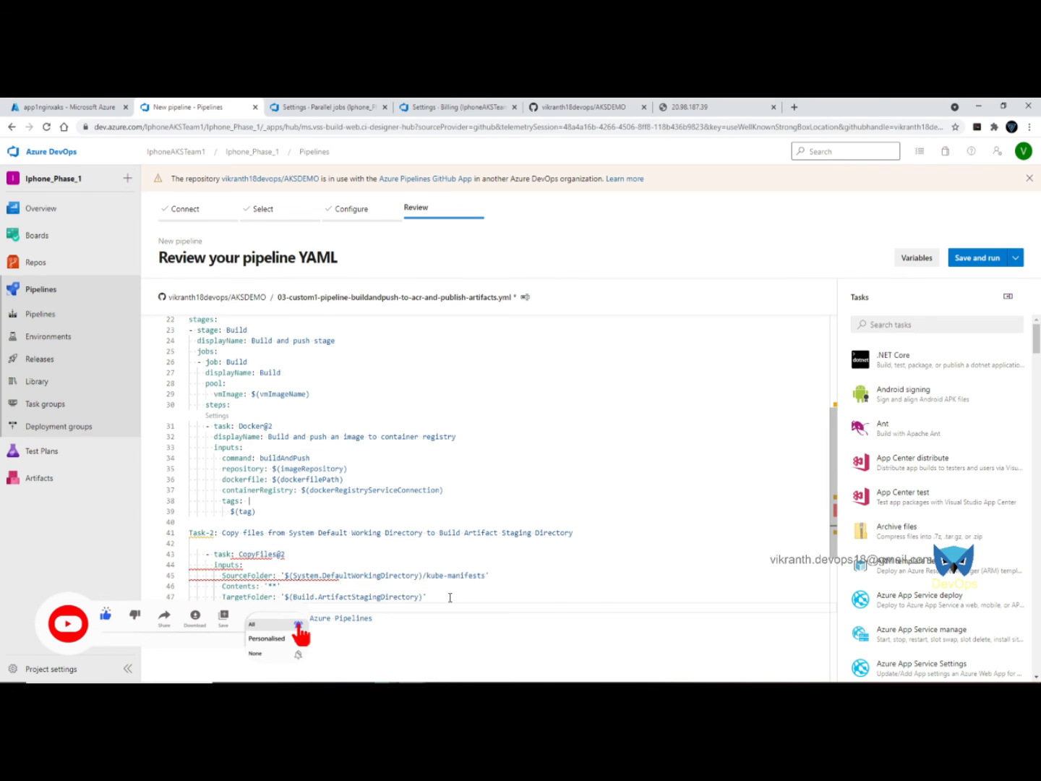
pyautogui.moveTo(190, 532); pyautogui.dragTo(624, 537)
pyautogui.press('BackSpace')
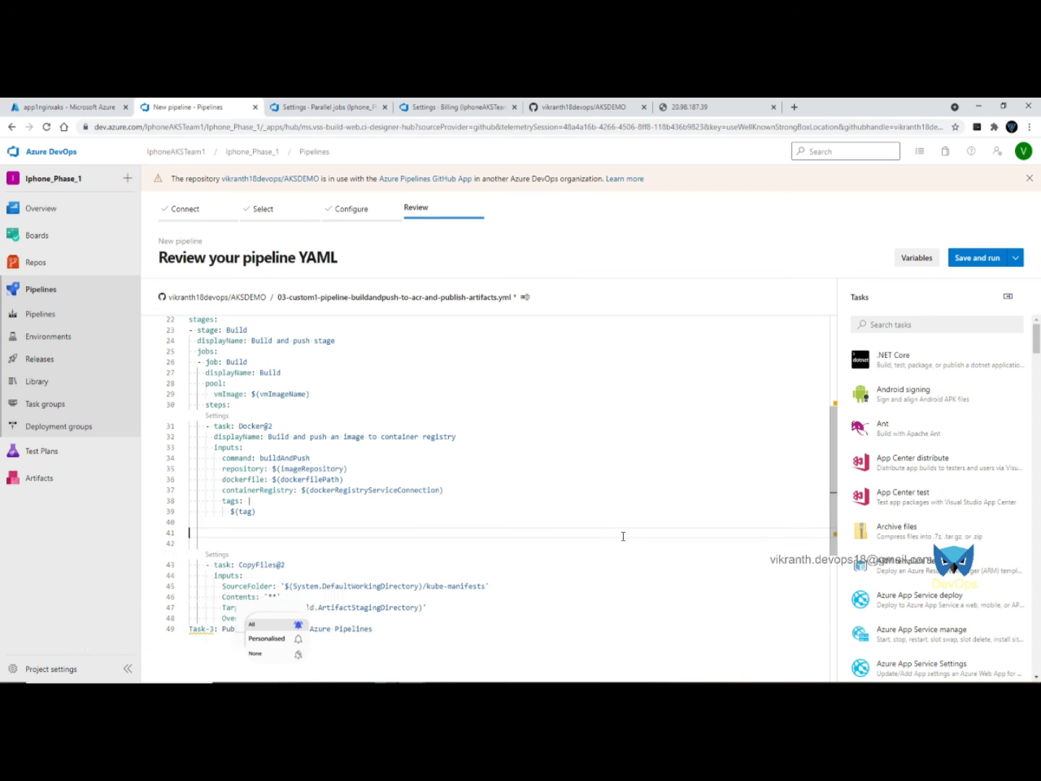
# - Add a CleanTargetFolder: input after OverWrite and comment out the Task-3 line with #
pyautogui.scroll(-2, 565, 572)
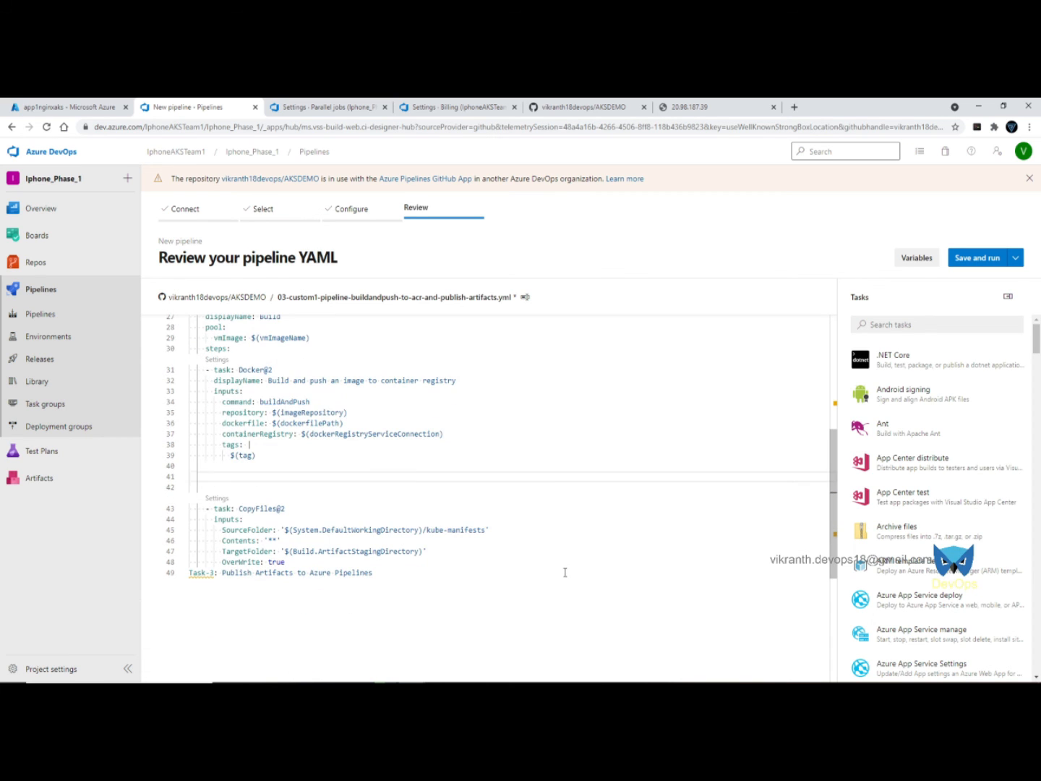
pyautogui.click(309, 561)
pyautogui.press('Return')
pyautogui.write('CleanTargetFolder:')
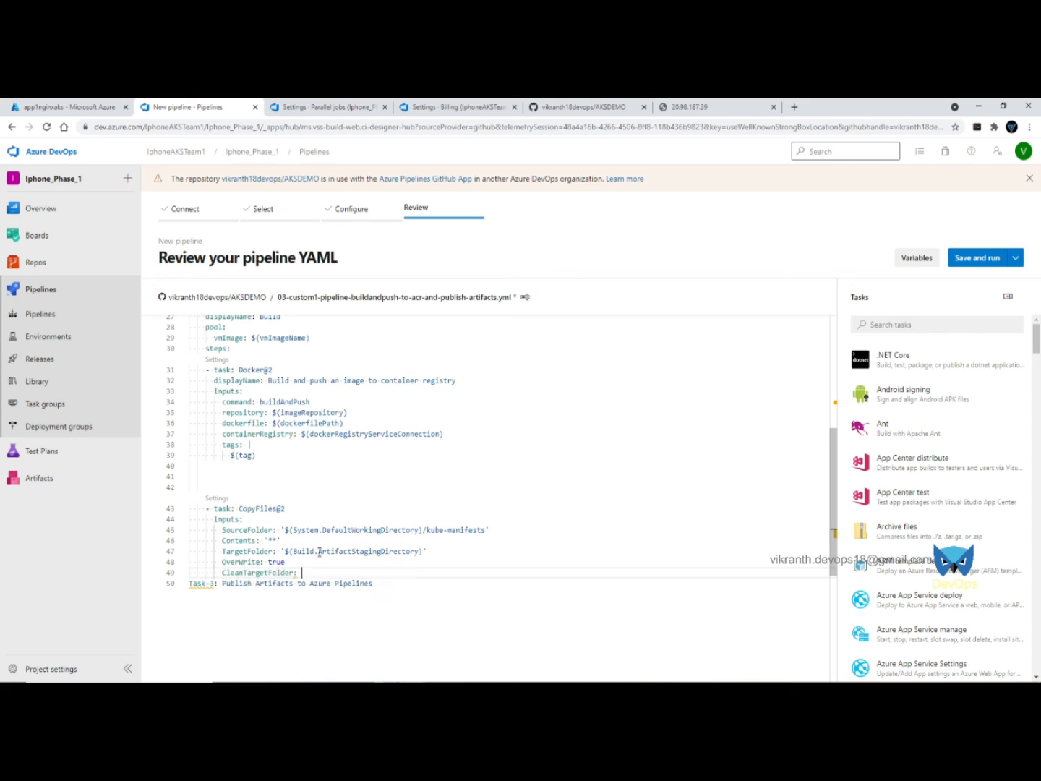
pyautogui.click(191, 587)
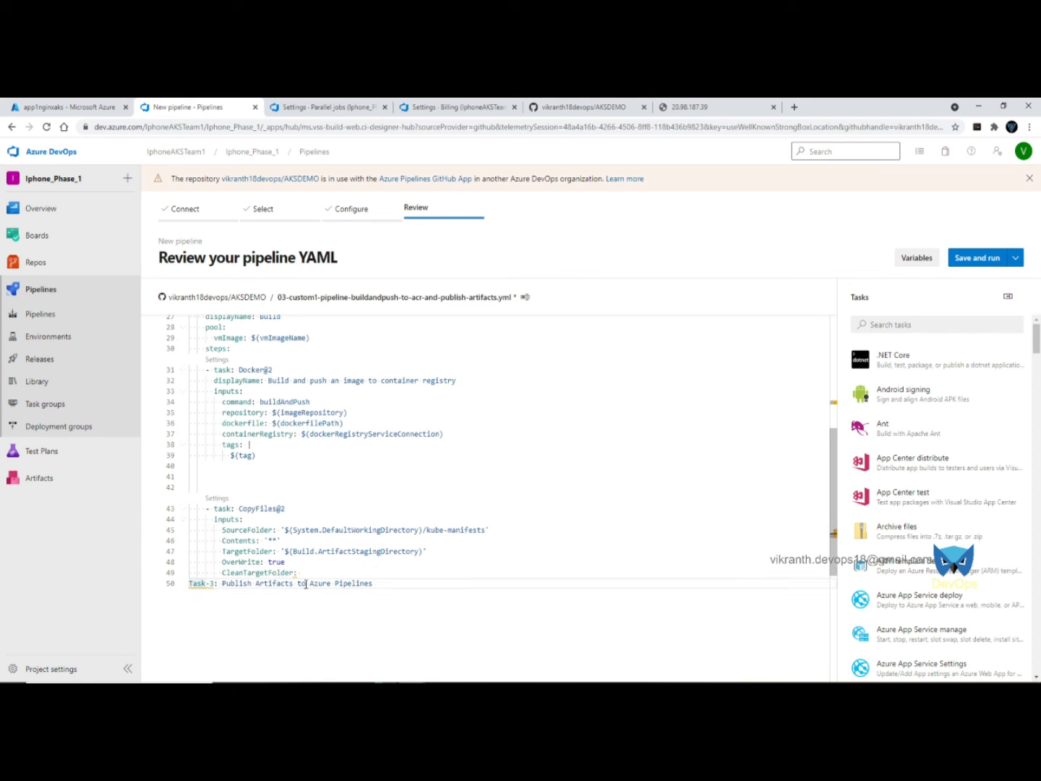
pyautogui.write('#')
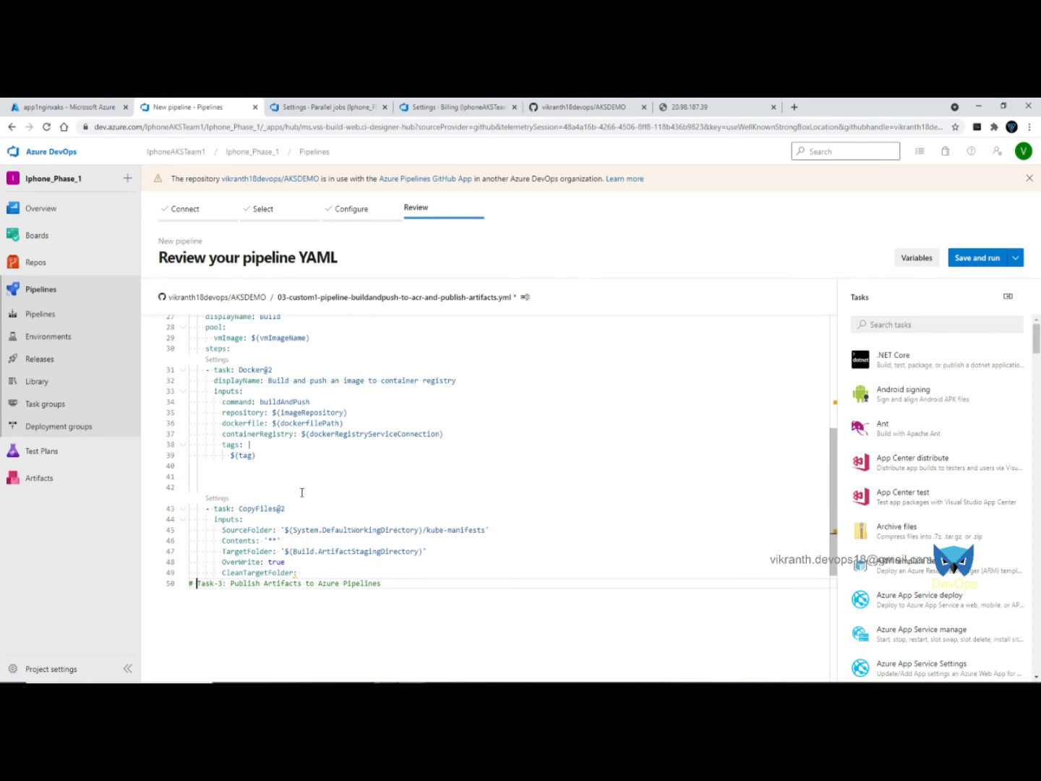
pyautogui.click(266, 476)
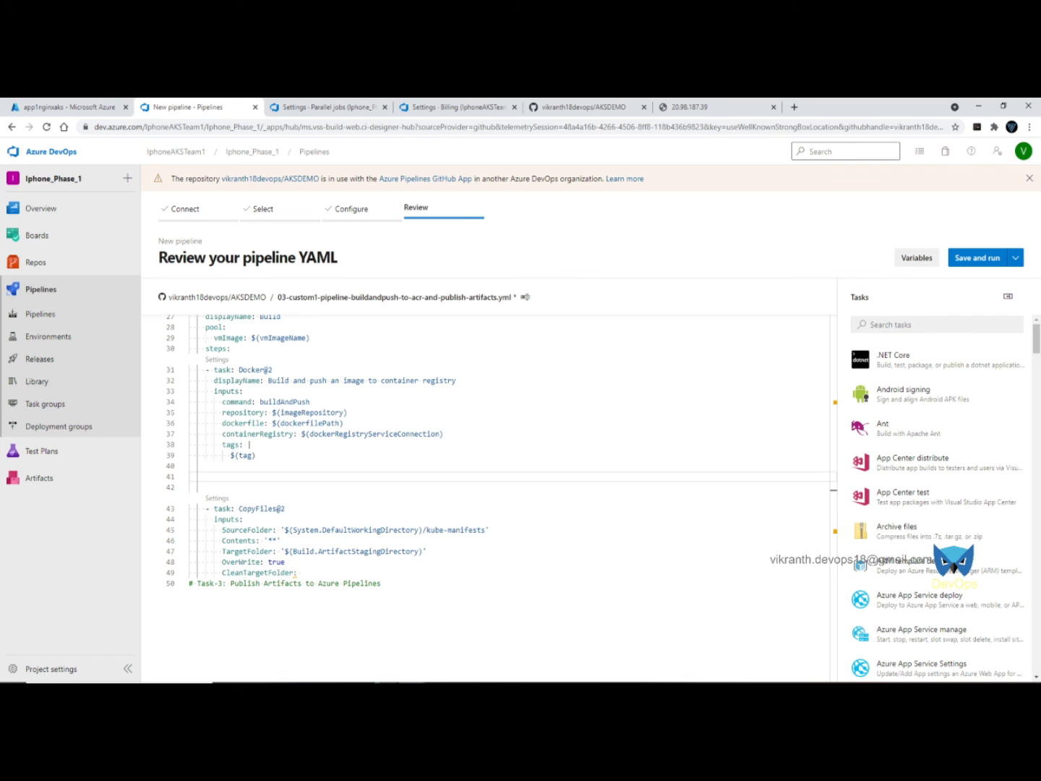
pyautogui.hotkey('alt', 'Tab')
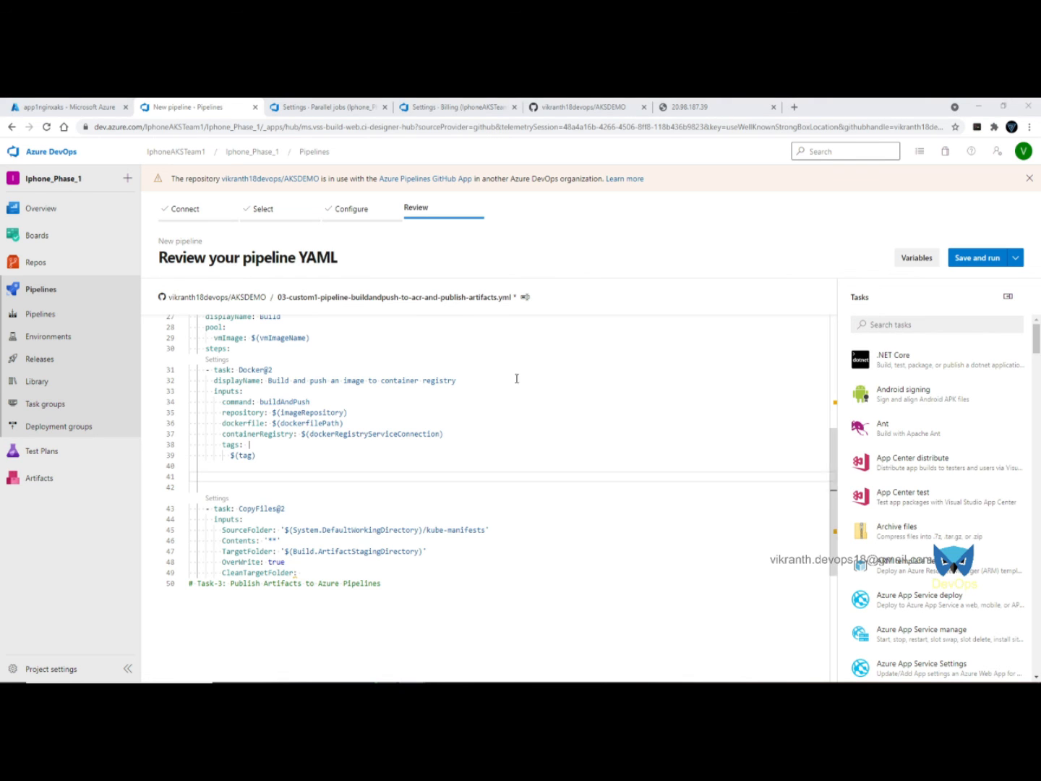
# - Paste the Task-2 copy files comment and start a new line below the Task-3 comment
pyautogui.click(208, 480)
pyautogui.write('# Task-2: Copy files (Copy files from a source folder to target folder)')
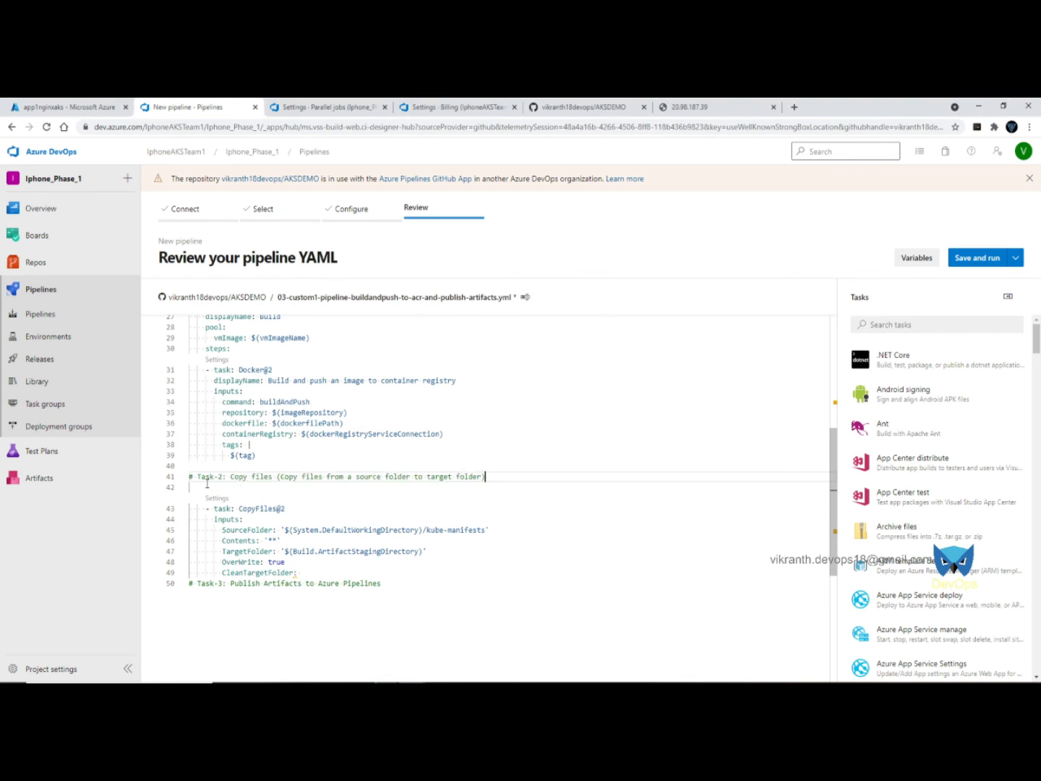
pyautogui.click(410, 581)
pyautogui.press('Return')
pyautogui.write('name:')
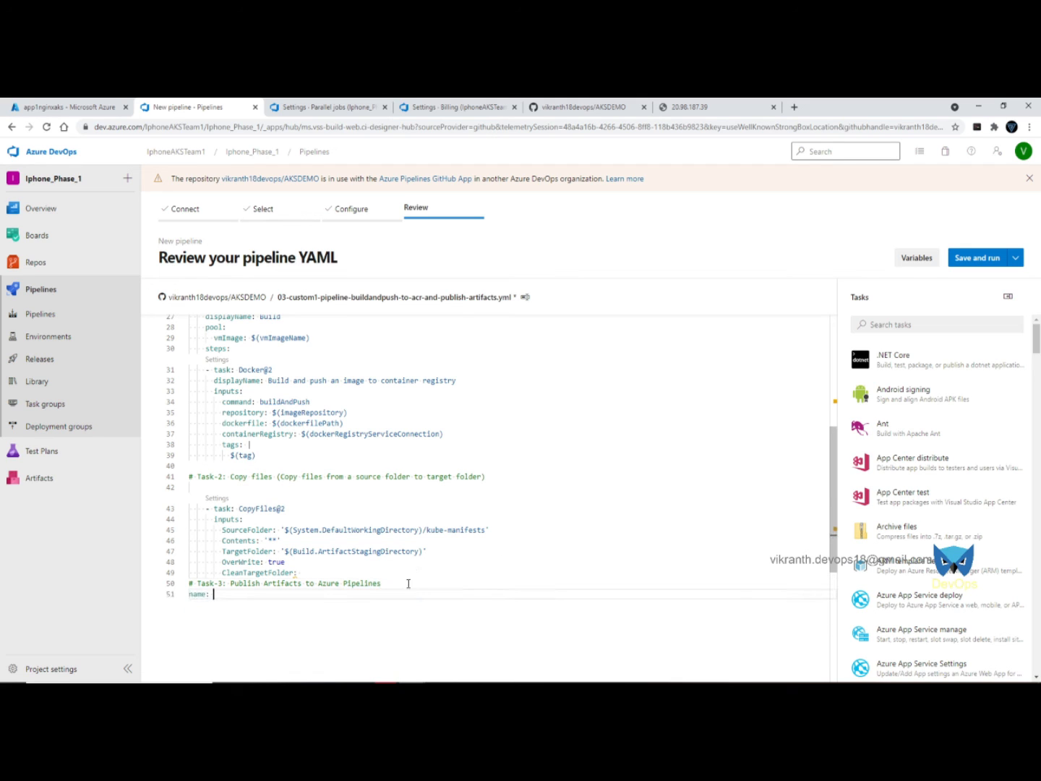
pyautogui.press('BackSpace')
pyautogui.press('BackSpace')
pyautogui.press('BackSpace')
pyautogui.press('BackSpace')
pyautogui.press('BackSpace')
pyautogui.press('BackSpace')
# - Insert a Publish build artifacts task (artifact 'drop') and indent it under the build job's steps
pyautogui.click(940, 327)
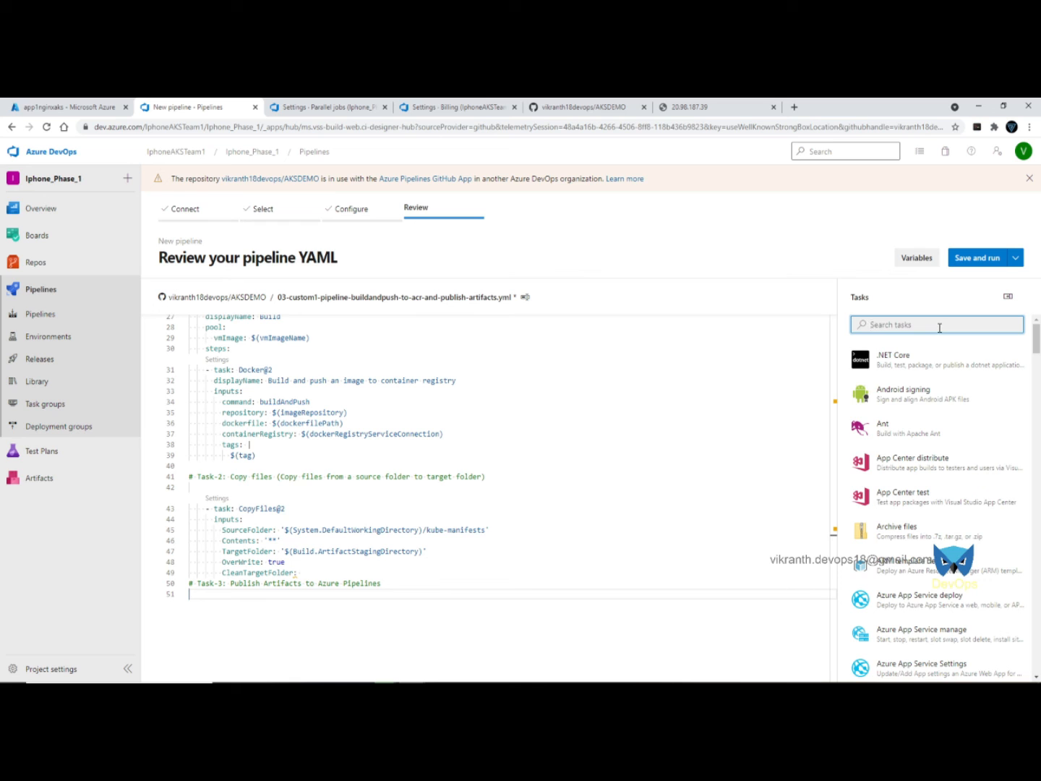
pyautogui.write('publish')
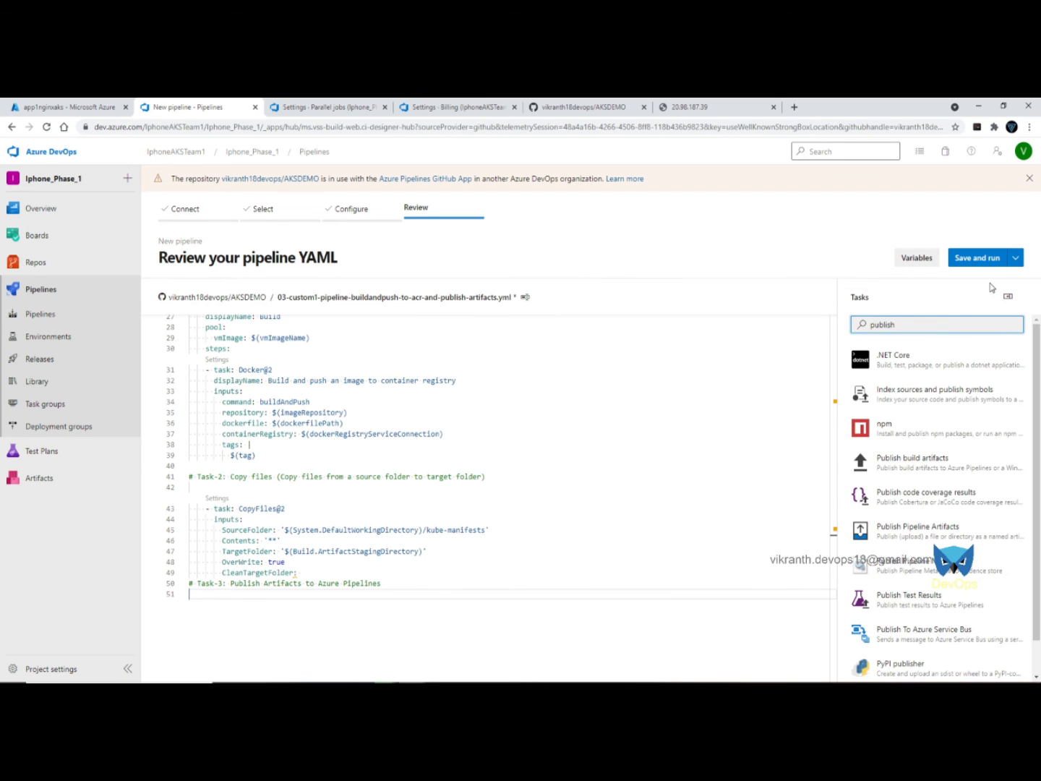
pyautogui.click(913, 462)
pyautogui.click(996, 663)
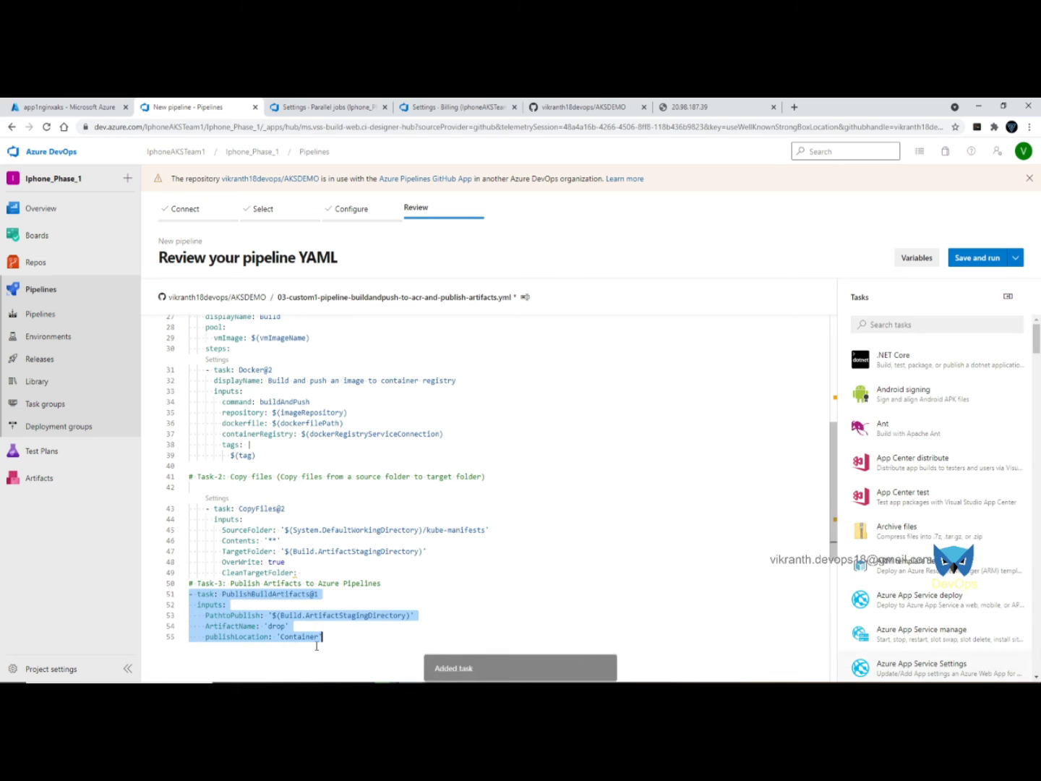
pyautogui.press('Tab')
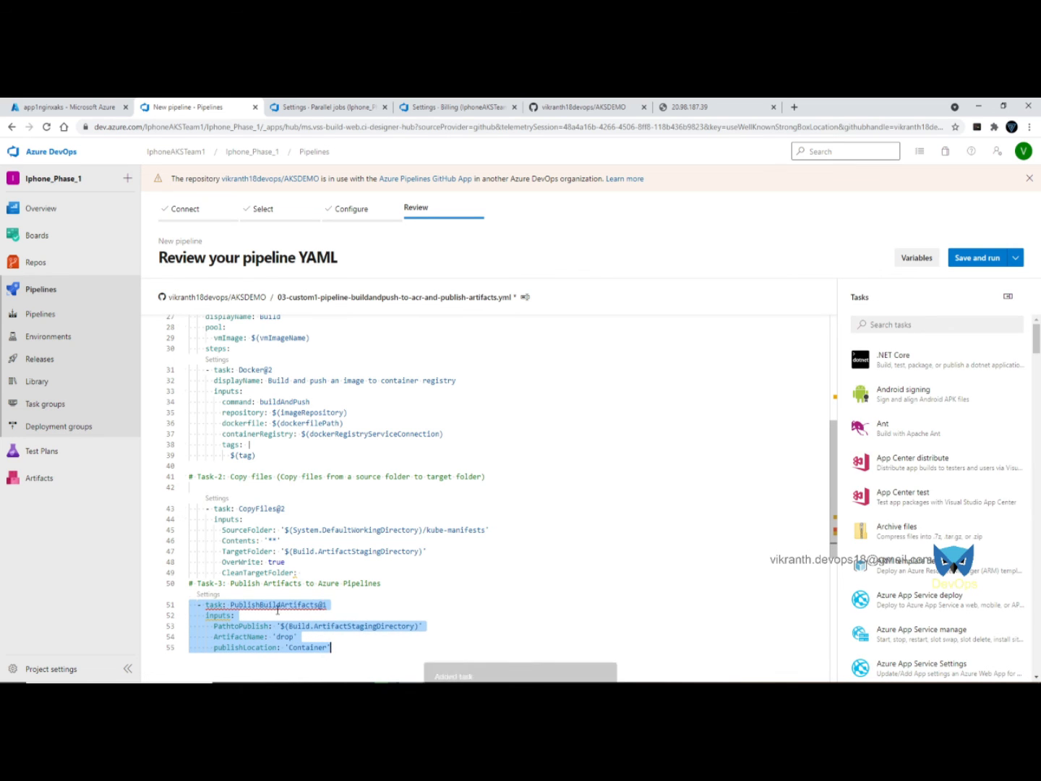
pyautogui.press('Tab')
pyautogui.click(588, 601)
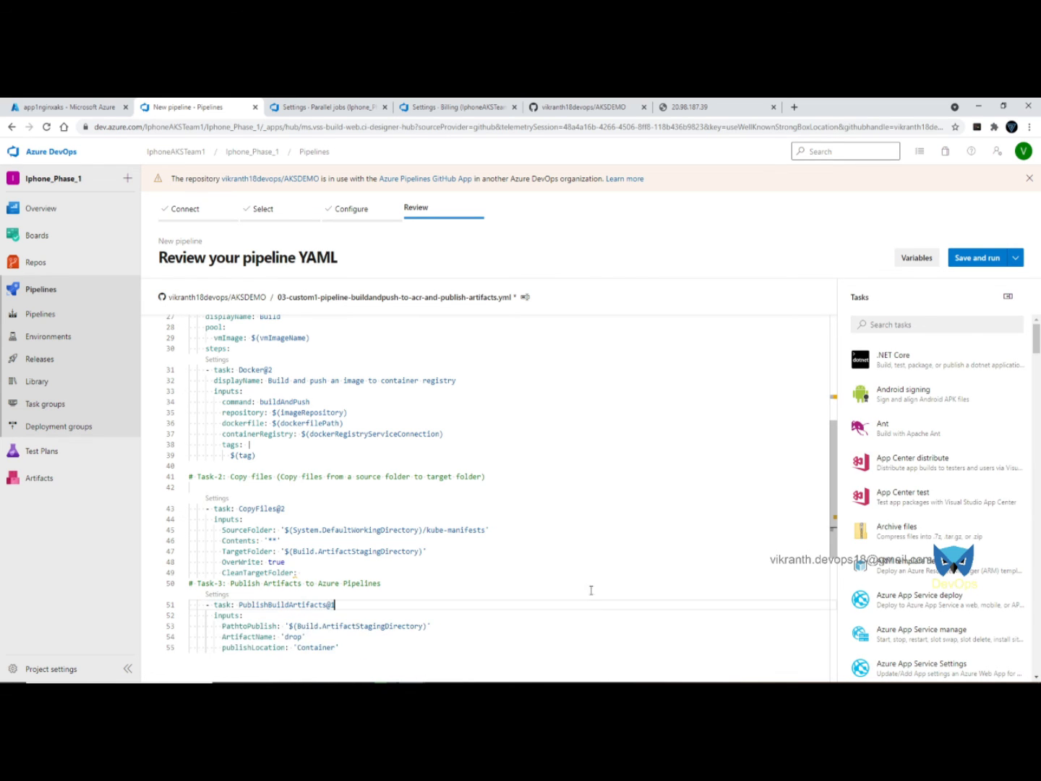
pyautogui.scroll(5, 591, 585)
# - Save and run the pipeline, then open the AKSDEMO pipeline's runs page after run #3 fails
pyautogui.click(977, 257)
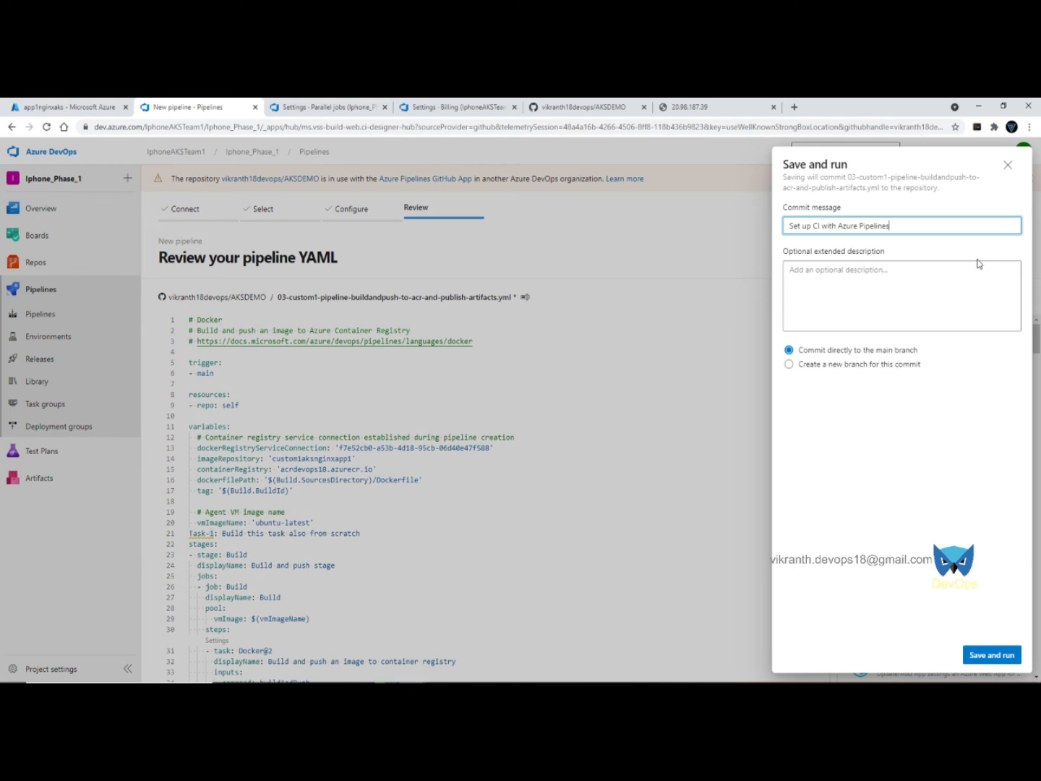
pyautogui.click(976, 653)
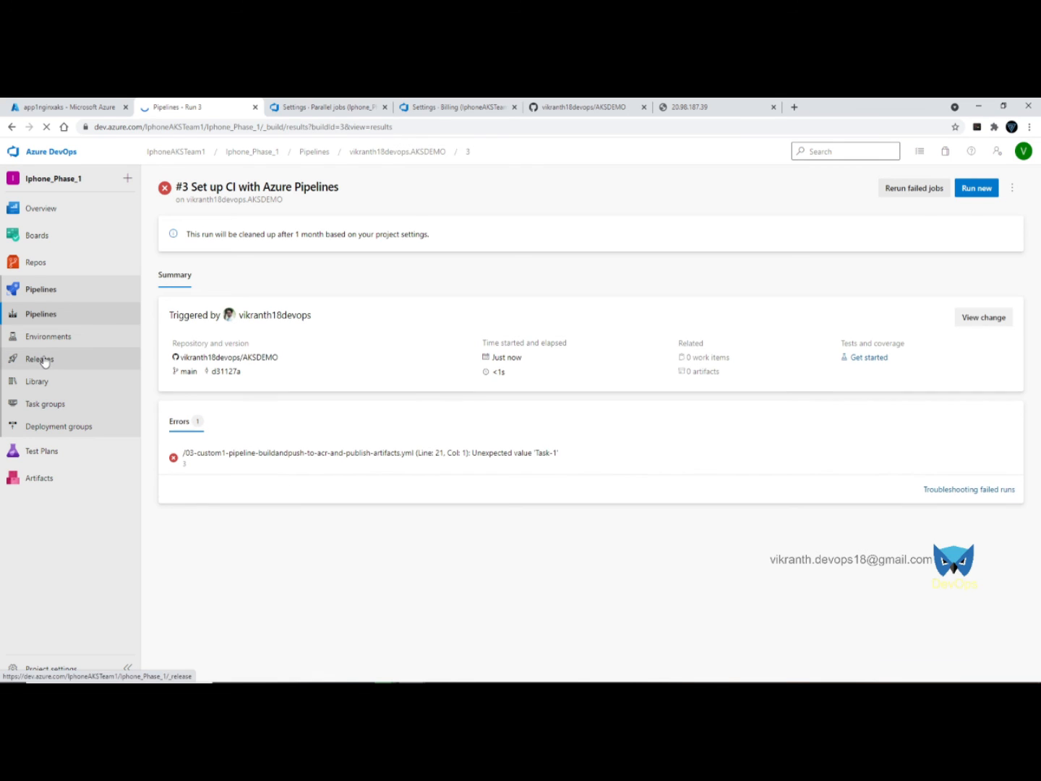
pyautogui.click(54, 315)
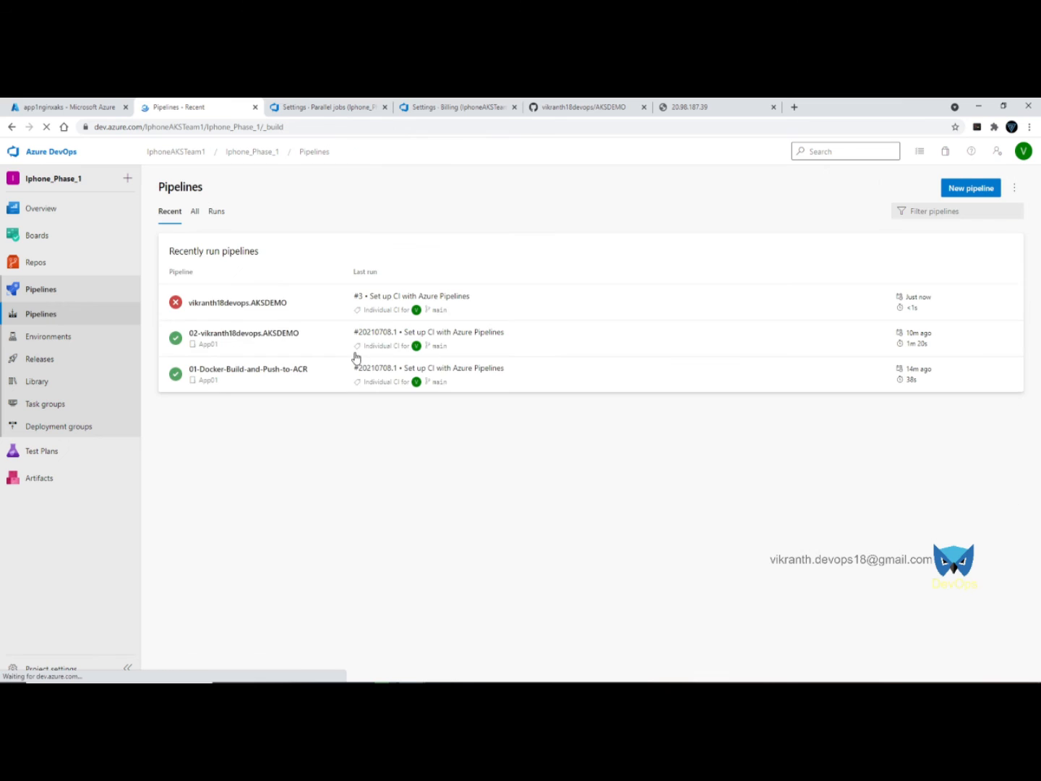
pyautogui.click(563, 299)
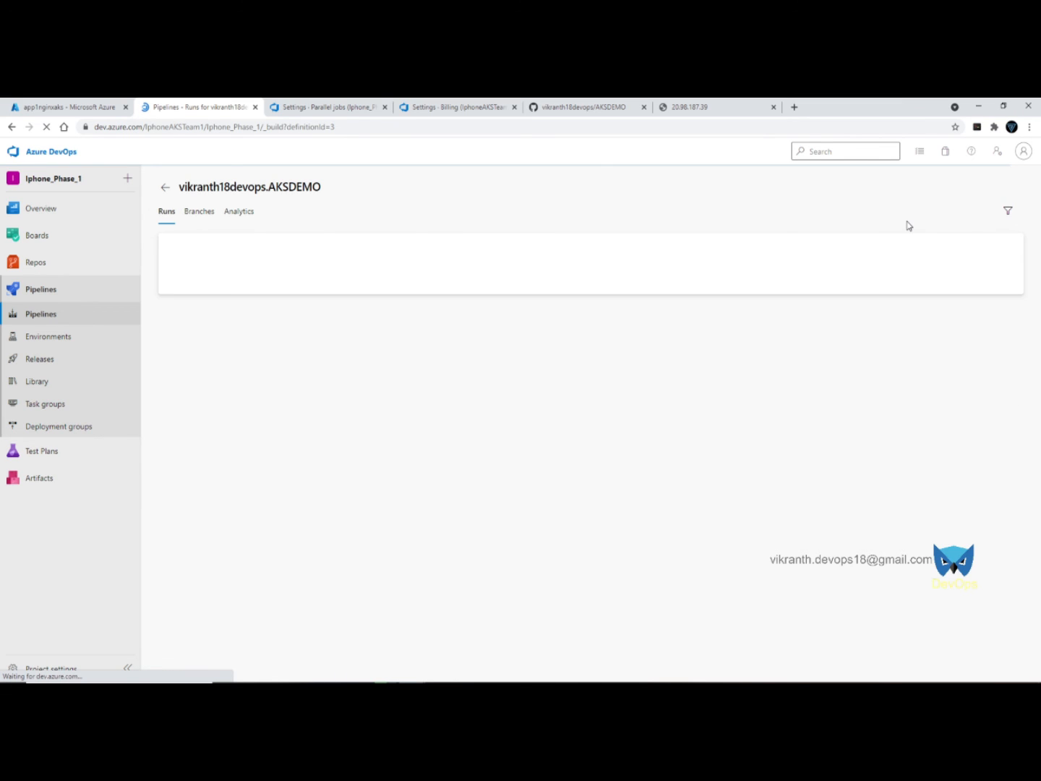
# - Replace YAML lines 41-55 with the new bash listing and copy-files block
pyautogui.click(926, 190)
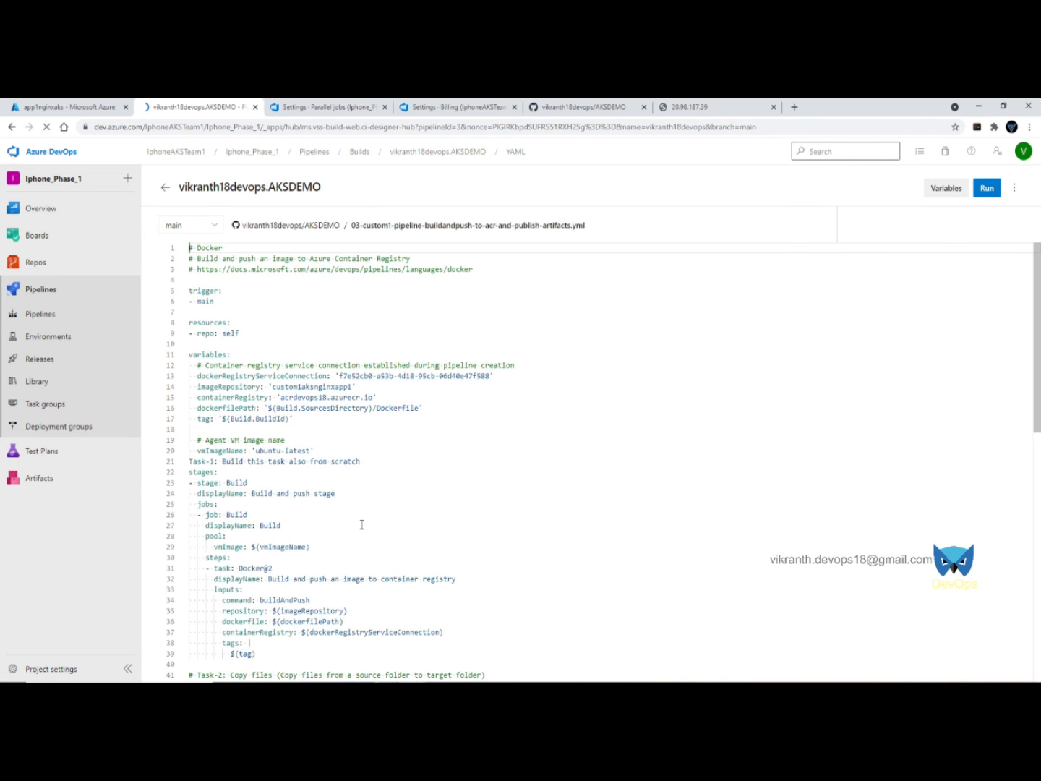
pyautogui.scroll(-10, 436, 488)
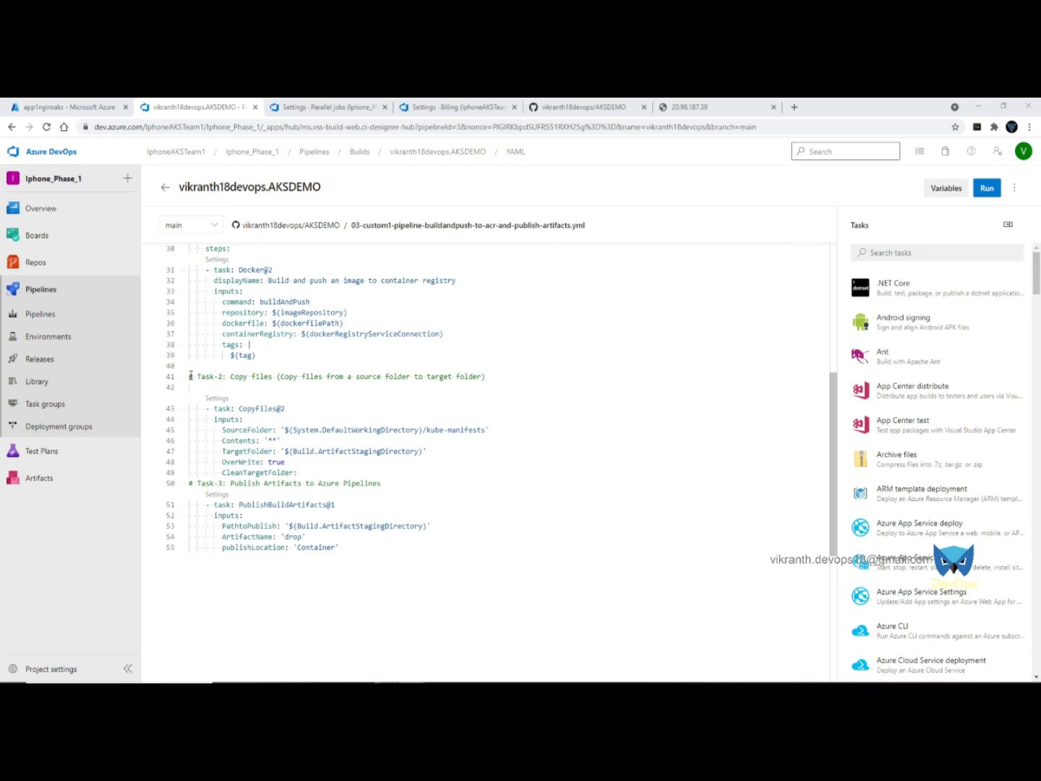
pyautogui.moveTo(190, 376); pyautogui.dragTo(432, 559)
pyautogui.write("## Publish Artifacts pipeline code in addition to Build and Push     - bash: echo Contents in System Default Working Directory; ls -R $(System.DefaultWorkingDirectory)     - bash: echo Before copying Contents in Build Artifact Directory; ls -R $(Build.ArtifactStagingDirectory)     # Task-2: Copy files (Copy files from a source folder to target folder)     # Source Directory: $(System.DefaultWorkingDirectory)/kube-manifests     # Target Directory: $(Build.ArtifactStagingDirectory)     - task: CopyFiles@2       inputs:         SourceFolder: '$(System.DefaultWorkingDirectory)/kube-manifests'         Contents: '**'         TargetFolder: '$(Build.ArtifactStagingDirectory)'         OverWrite: true     # List files from Build Artifact Staging Directory - After Copy     - bash: echo After copying to Build Artifact Directory; ls -R $(Build.ArtifactStagingDirectory)")
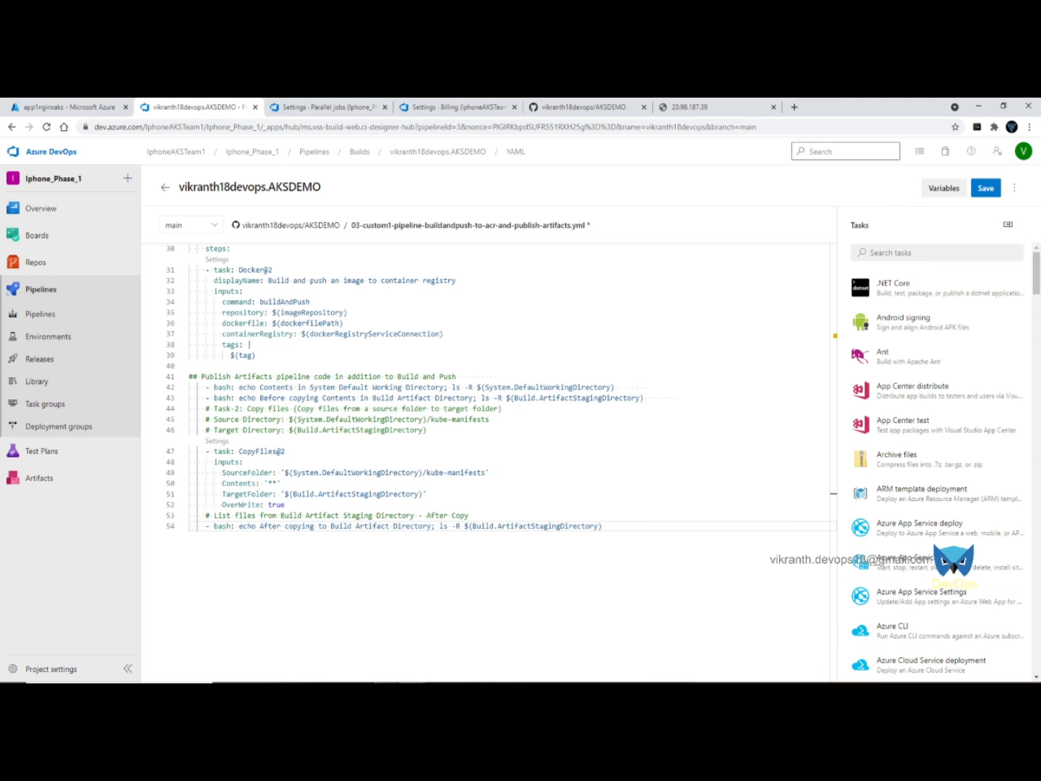
# - Paste the PublishBuildArtifacts task block after line 54
pyautogui.hotkey('alt', 'Tab')
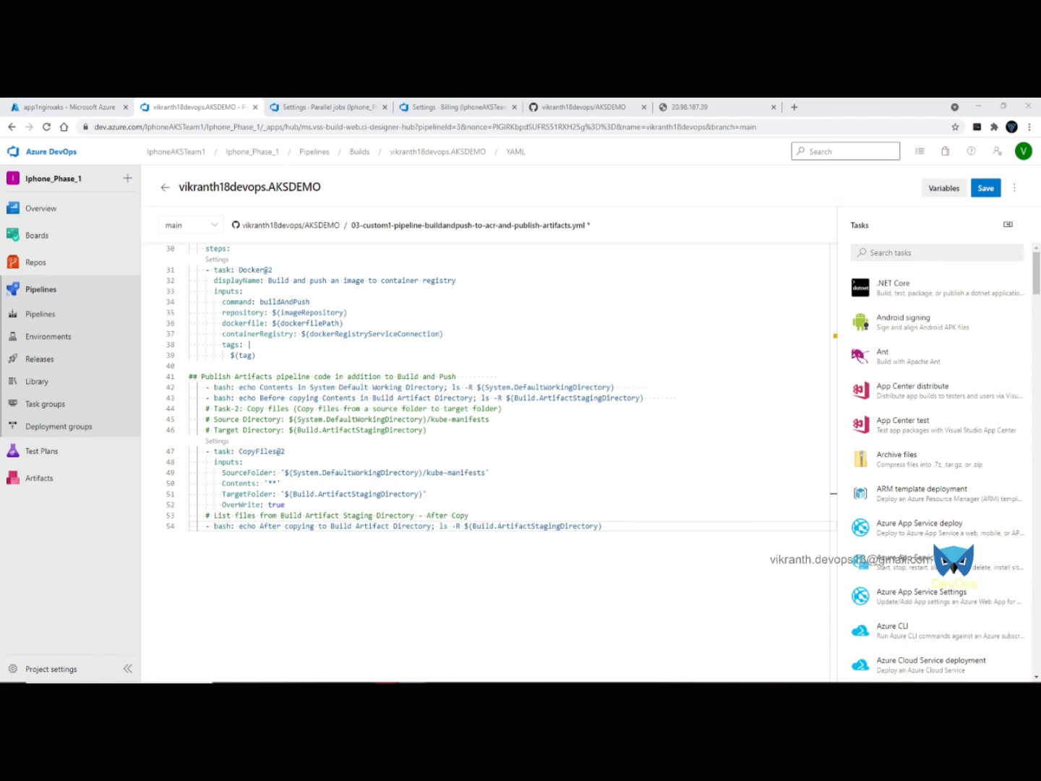
pyautogui.click(295, 573)
pyautogui.press('Return')
pyautogui.write("# Task-3: Publish build artifacts (Publish build to Azure Pipelines) - task: PublishBuildArtifacts@1   inputs:     PathtoPublish: '$(Build.ArtifactStagingDirectory)'     ArtifactName: 'kube-manifests'     publishLocation: 'Container'")
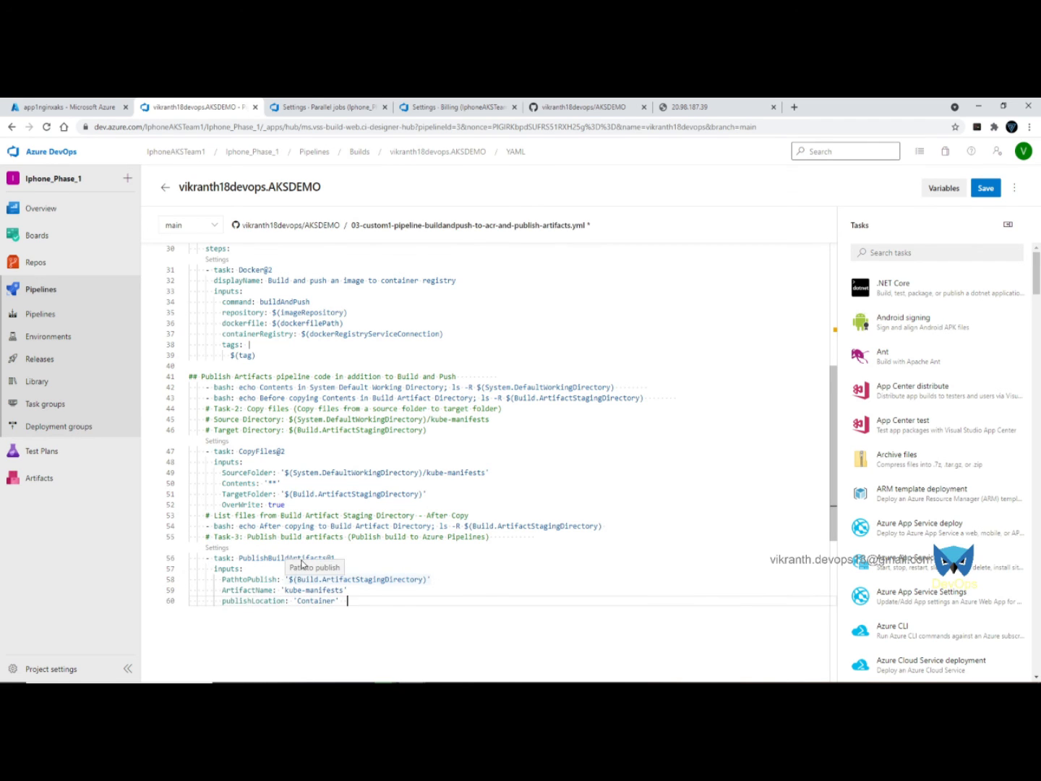
# - Comment out the Task-1 line with # and commit the updated YAML
pyautogui.scroll(5, 401, 474)
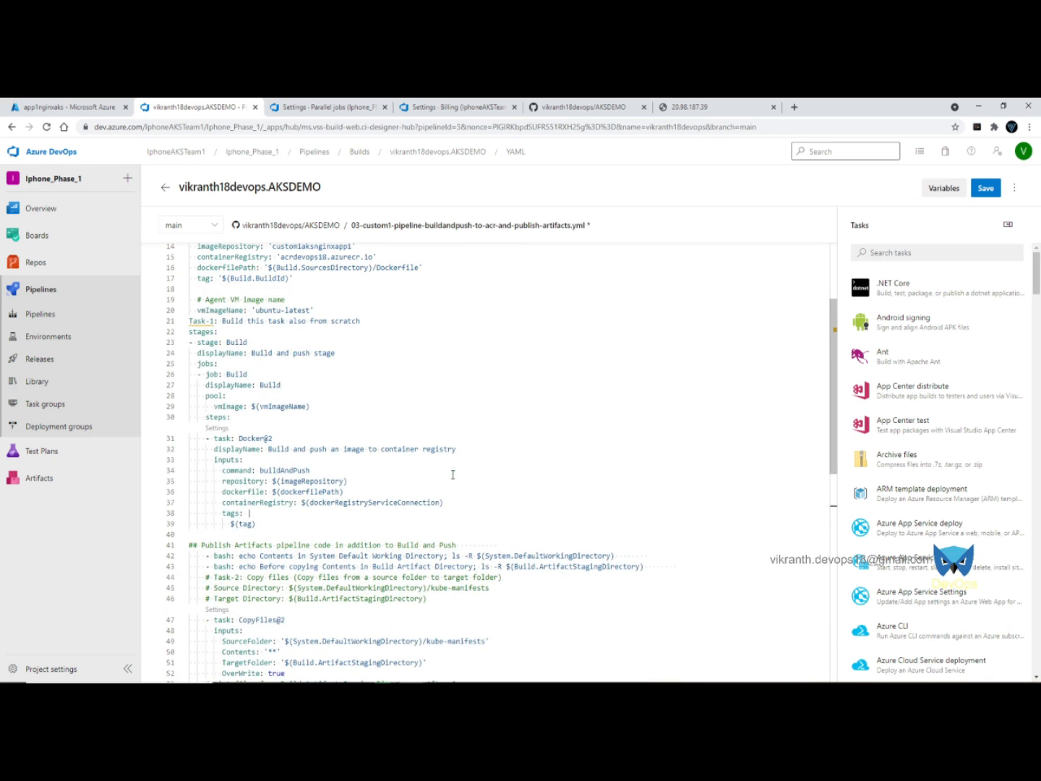
pyautogui.scroll(1, 314, 380)
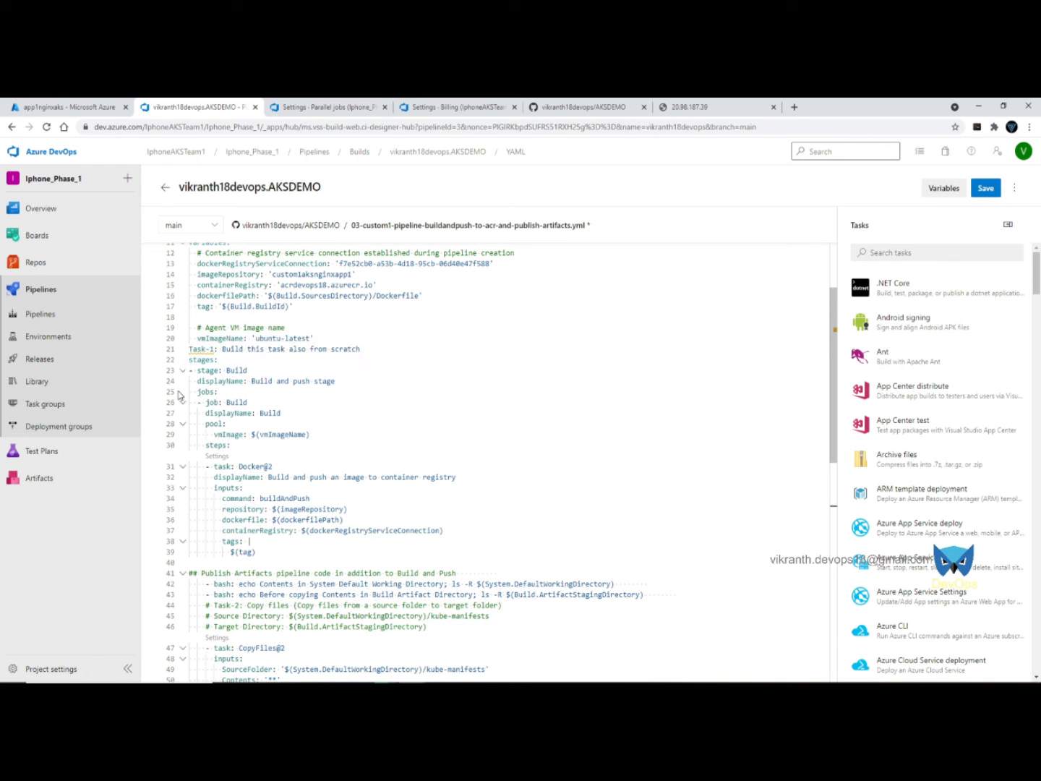
pyautogui.click(189, 350)
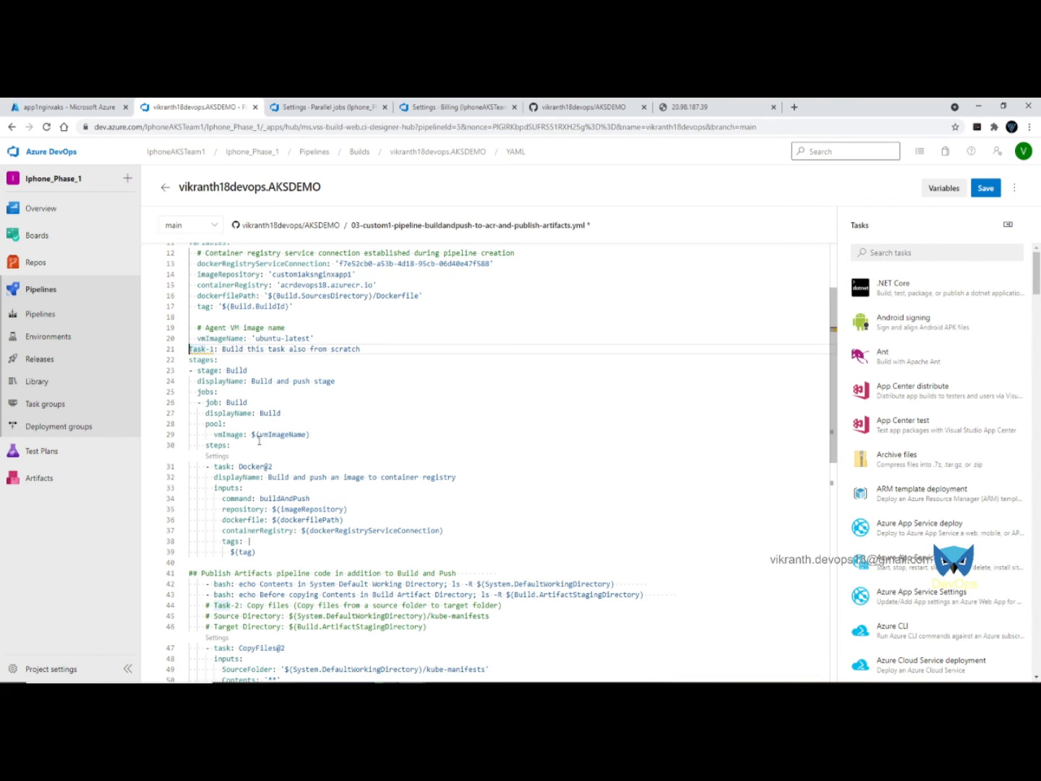
pyautogui.write('#')
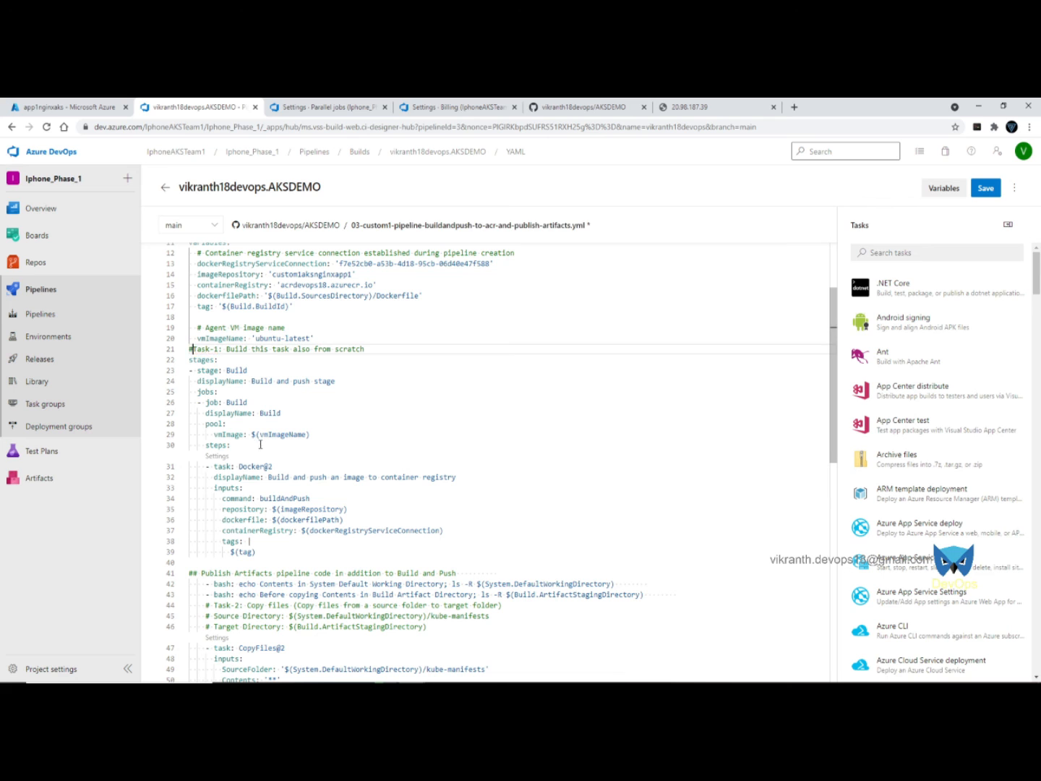
pyautogui.click(456, 424)
pyautogui.click(985, 188)
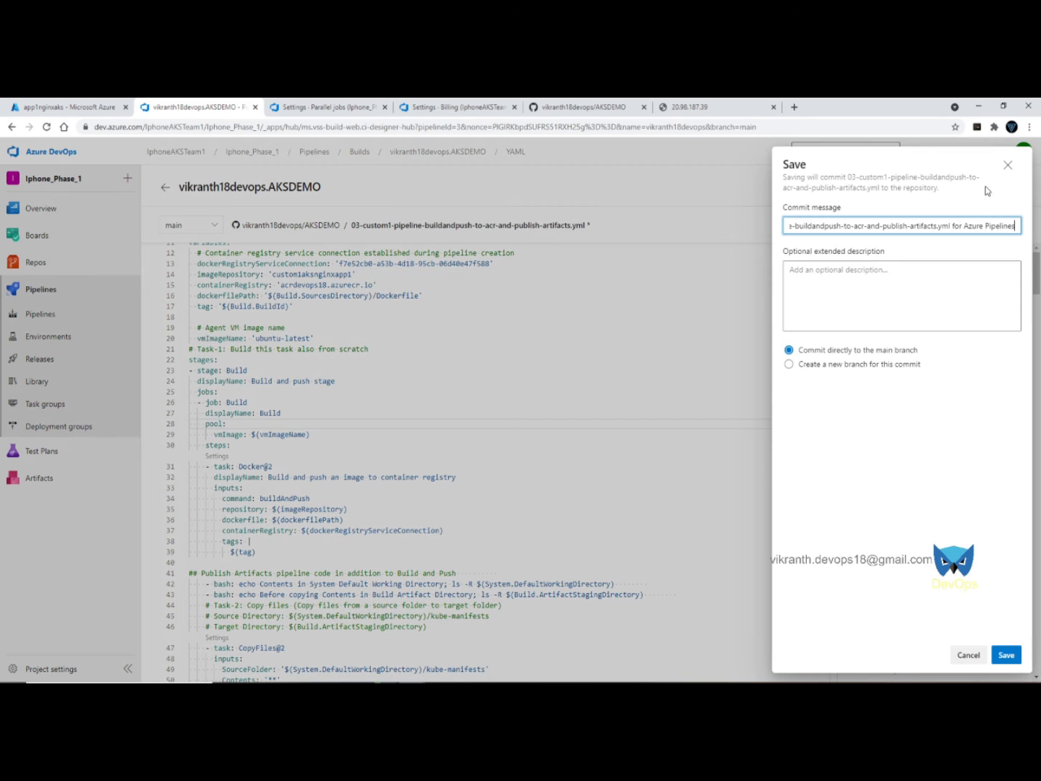
pyautogui.click(1004, 655)
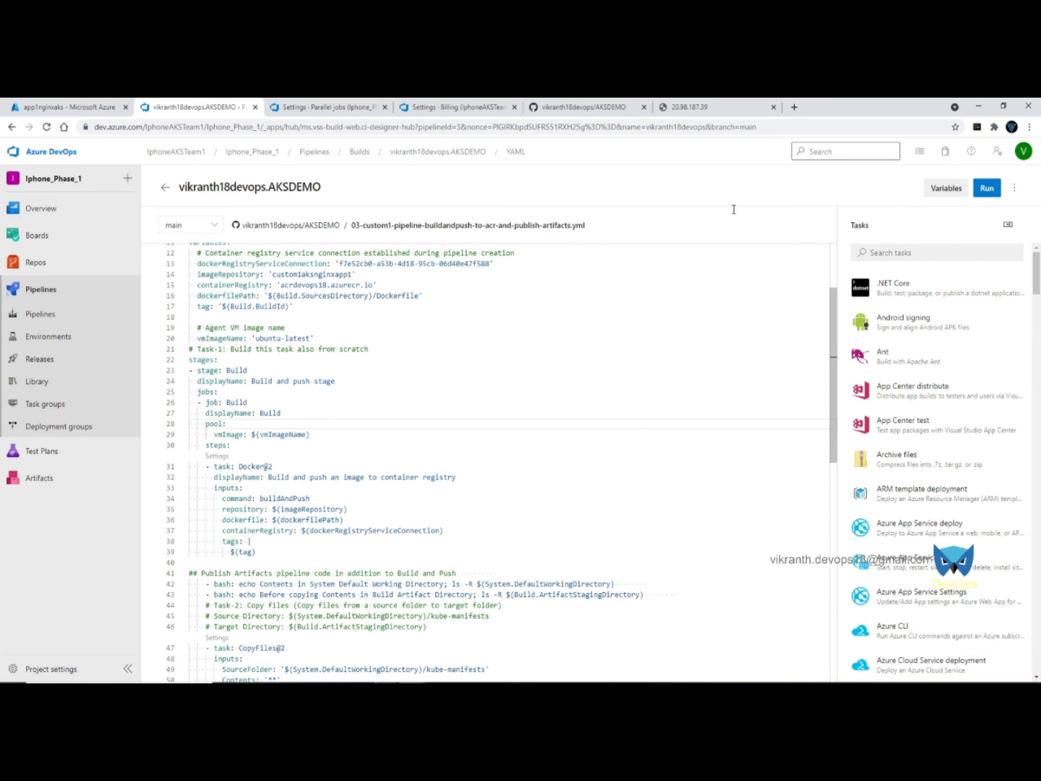
# - Run the pipeline again and follow the Build job's log as its steps complete
pyautogui.click(987, 188)
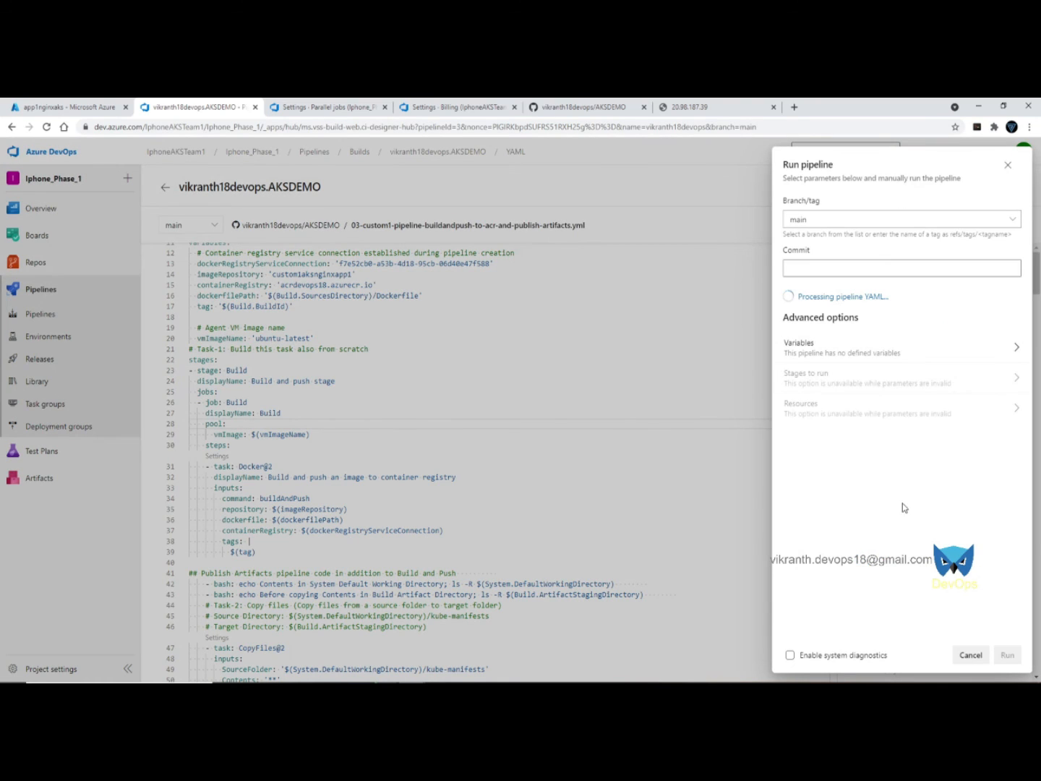
pyautogui.click(1007, 654)
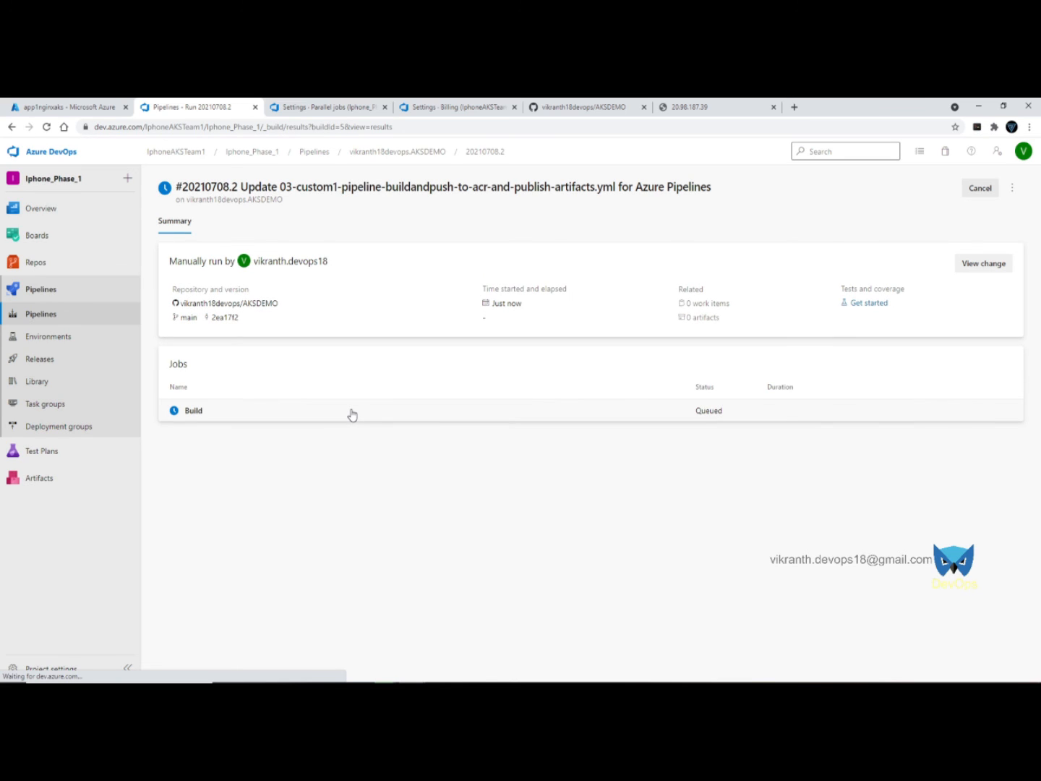
pyautogui.click(351, 411)
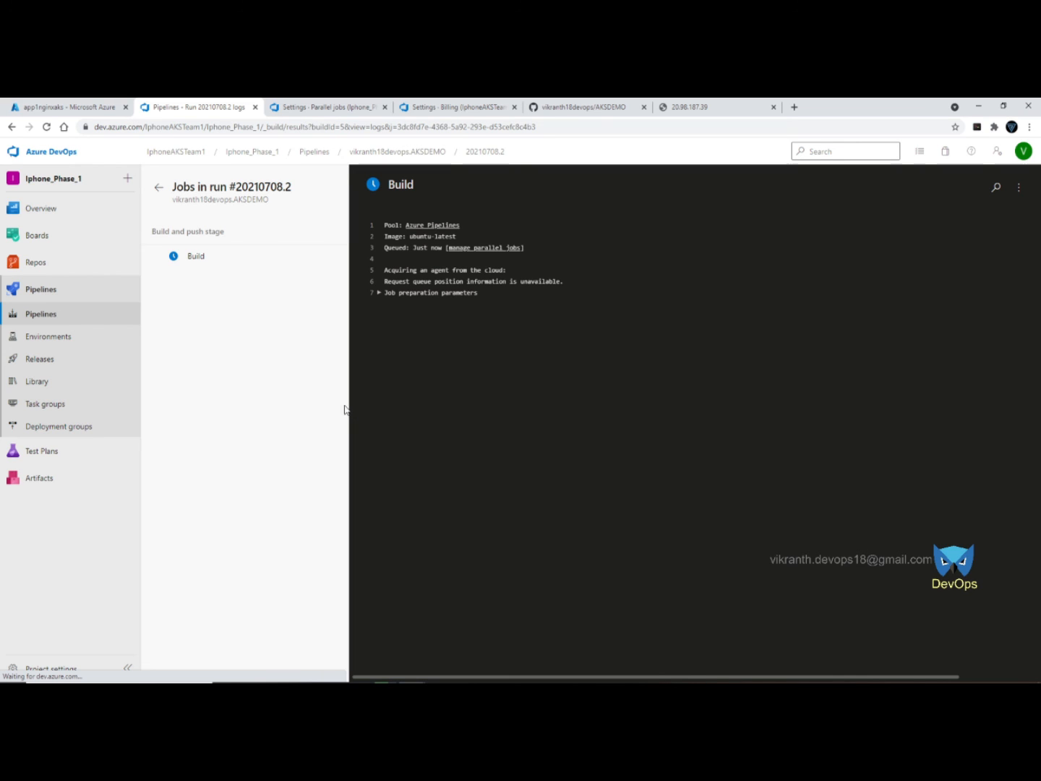
pyautogui.click(377, 294)
pyautogui.click(377, 294)
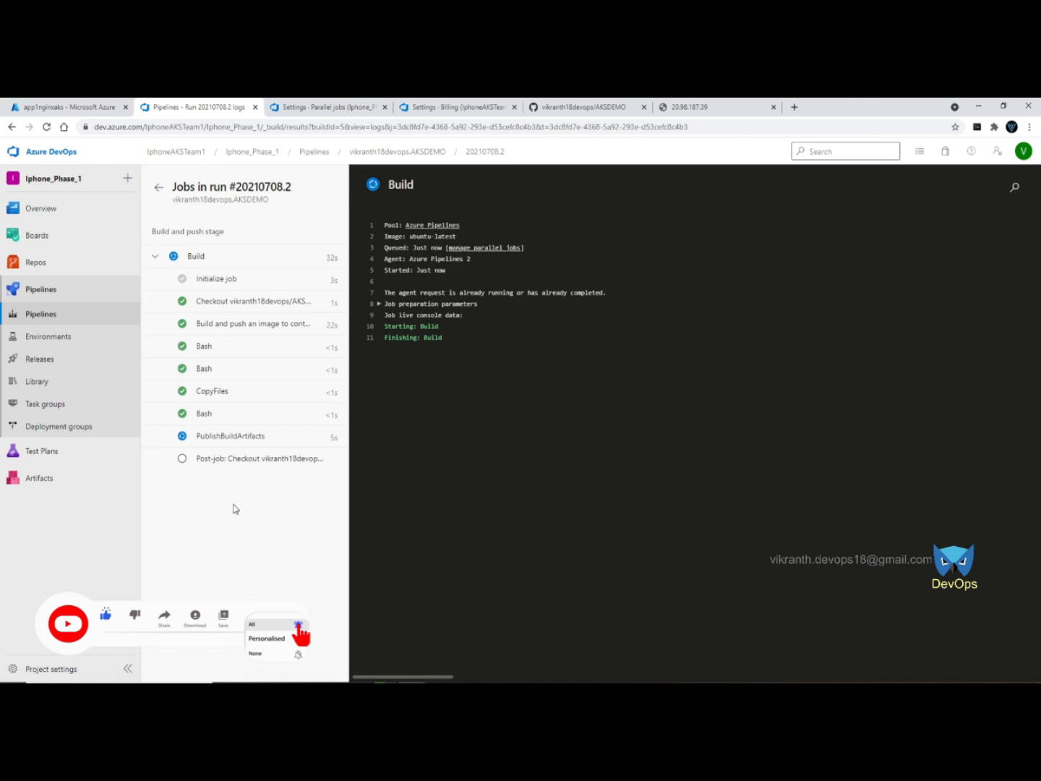
# - Refresh acrdevops18's repositories and open custom1aksnginxapp1 to see image tags 5 and 4
pyautogui.click(38, 101)
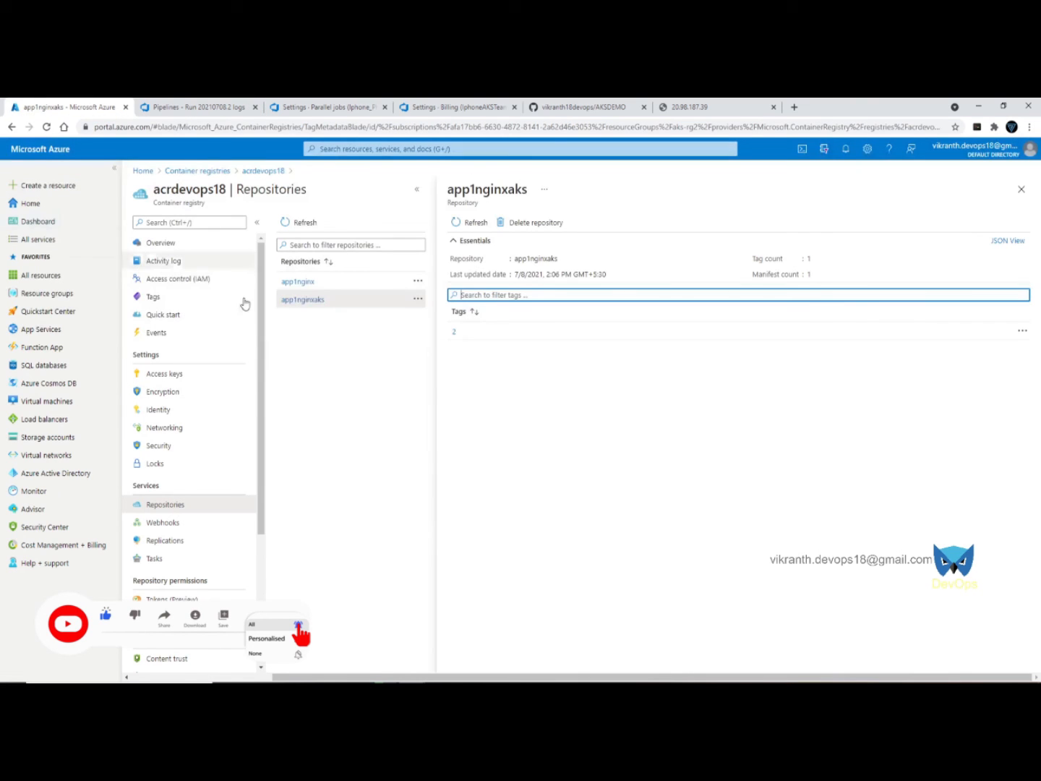
pyautogui.click(302, 222)
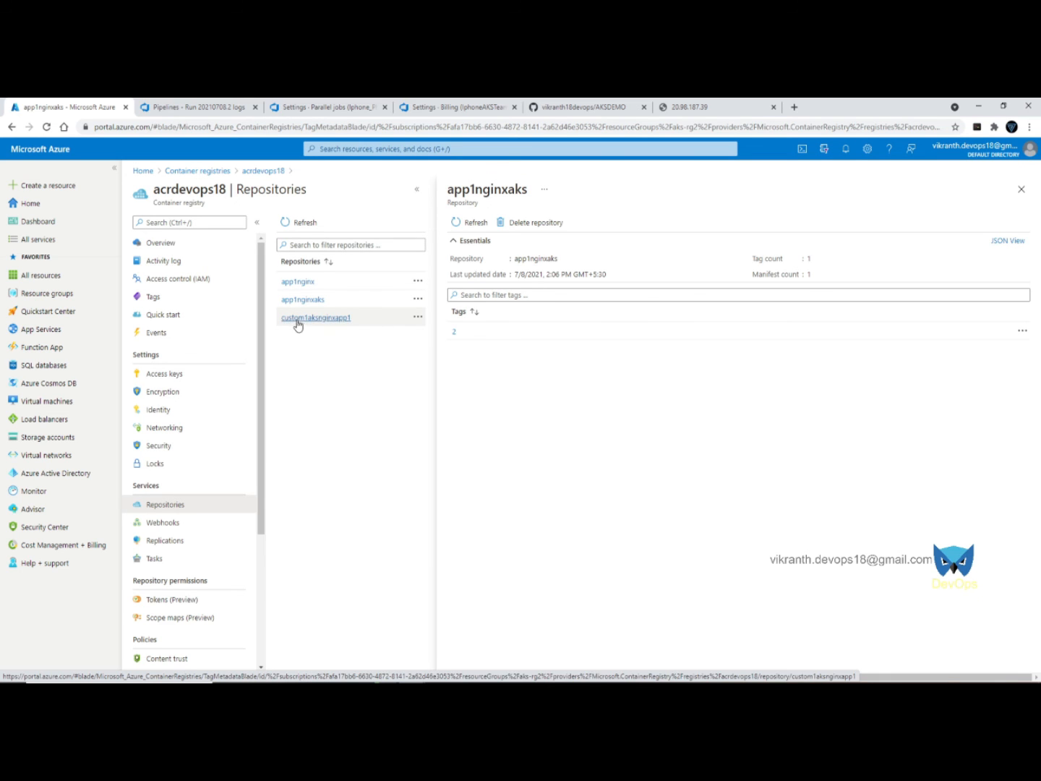
pyautogui.click(319, 320)
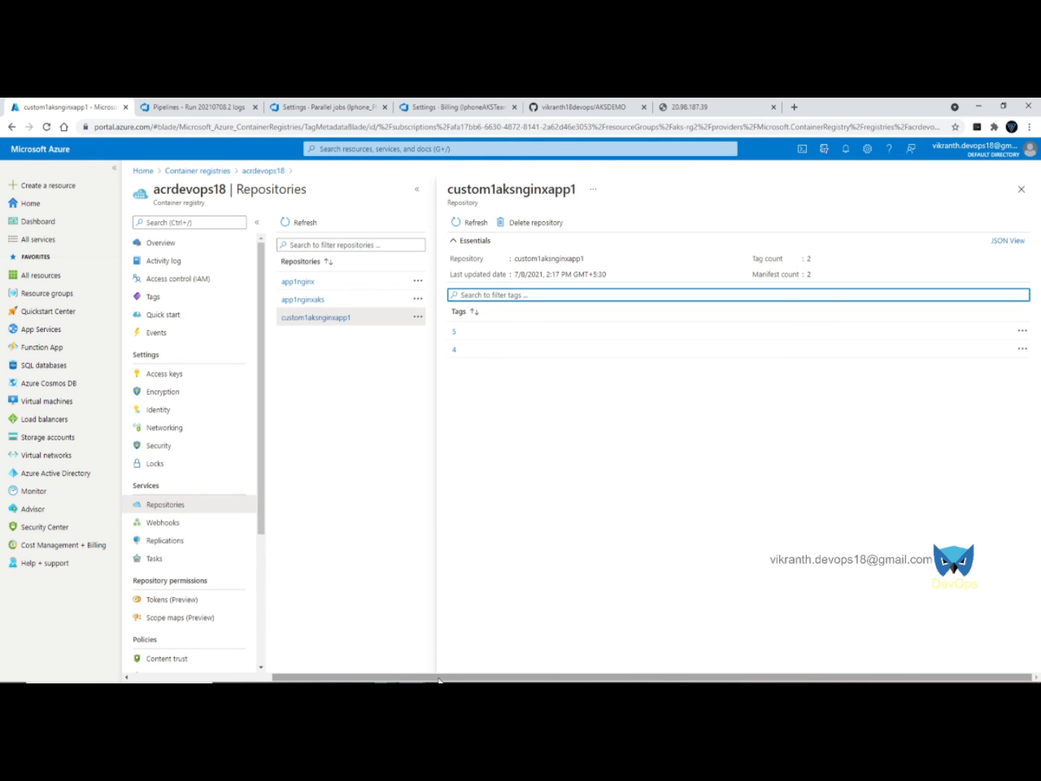
pyautogui.click(361, 682)
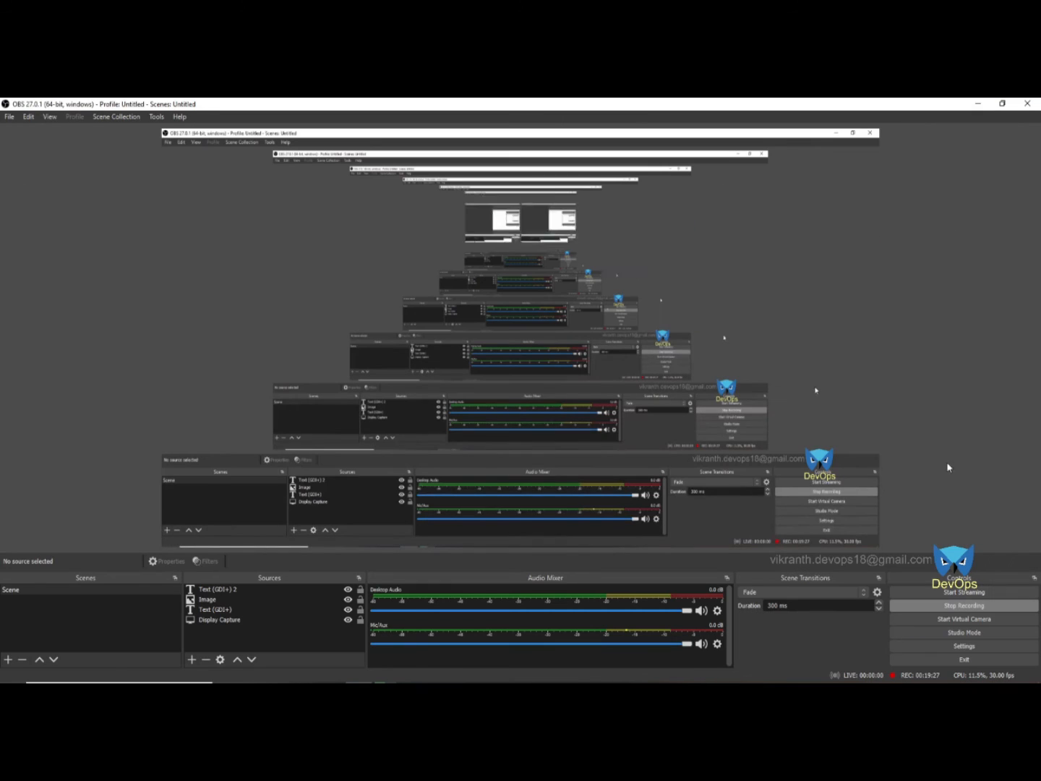